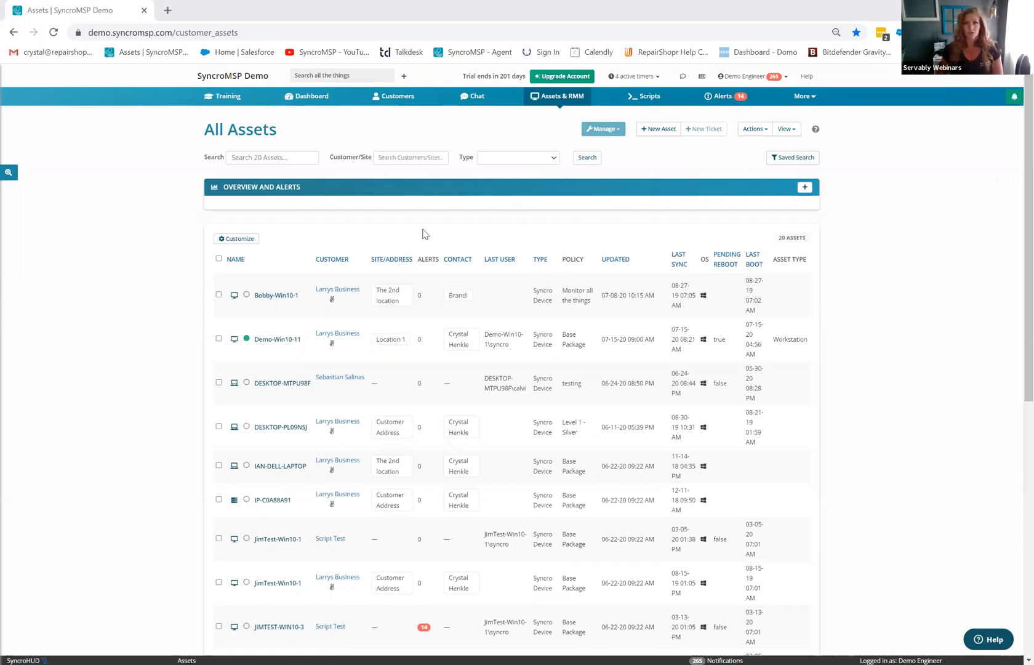
# - Go to Customers and choose Show Archived to list the 26 archived customers
pyautogui.click(389, 99)
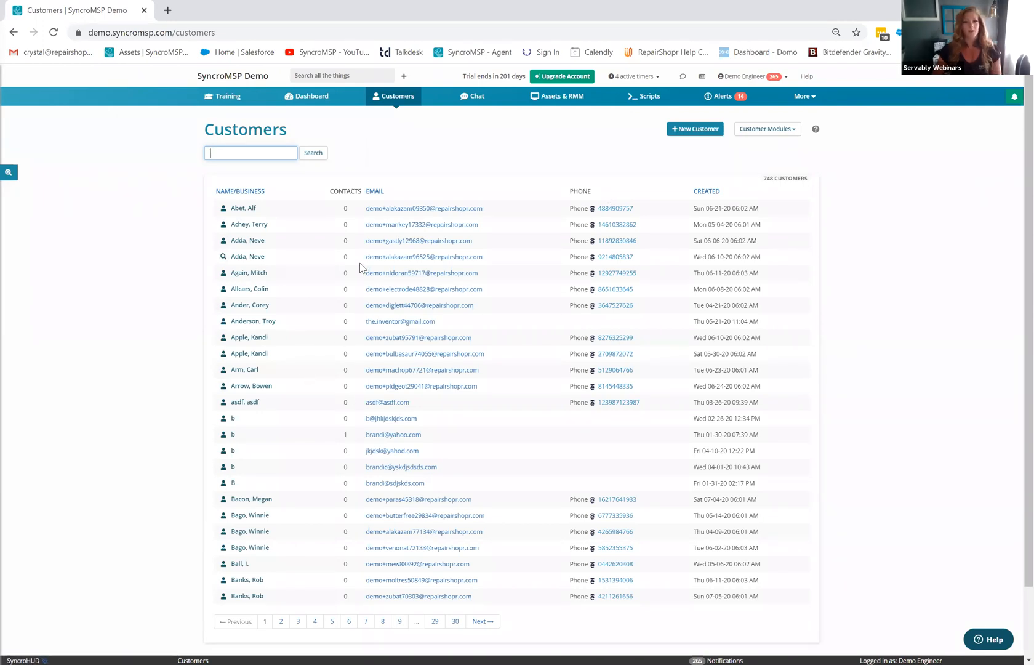
pyautogui.click(773, 136)
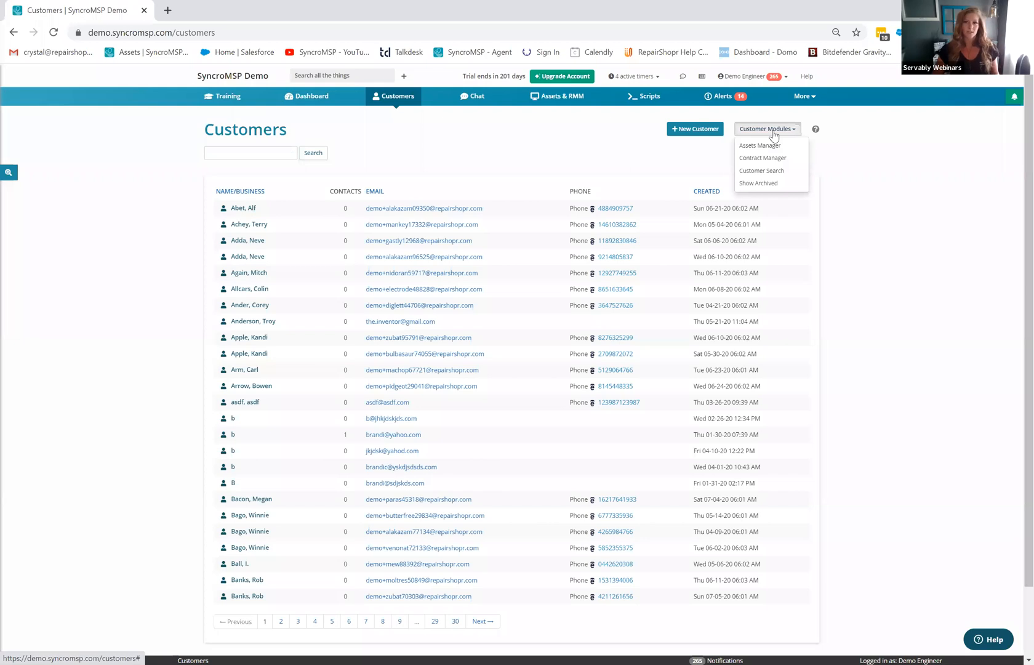
pyautogui.click(762, 184)
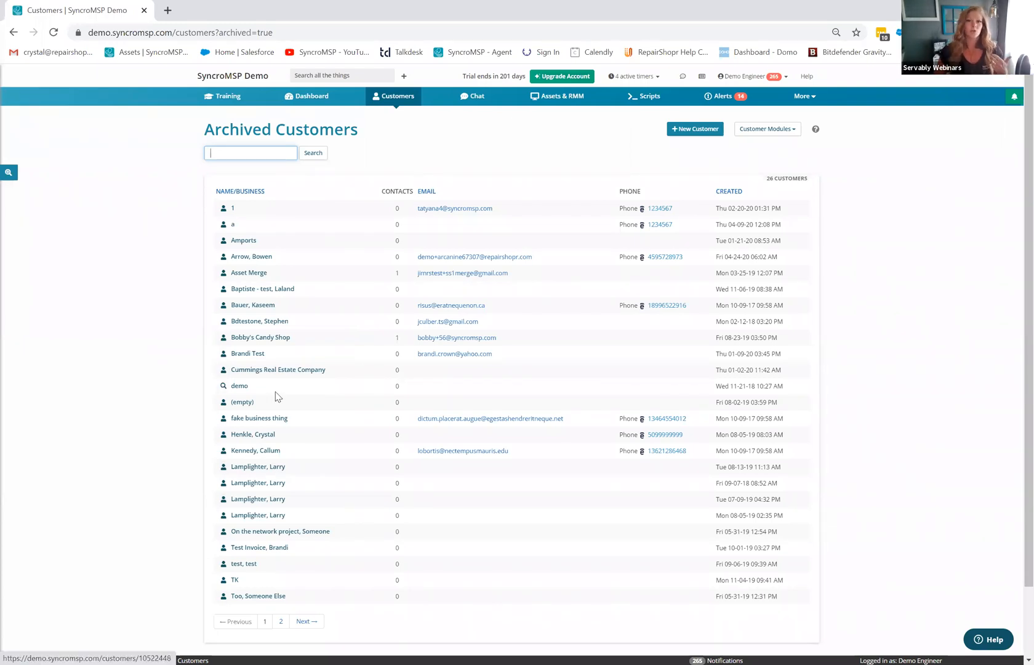
# - Open an archived customer's record and view its Re-Enable and Delete actions
pyautogui.click(246, 258)
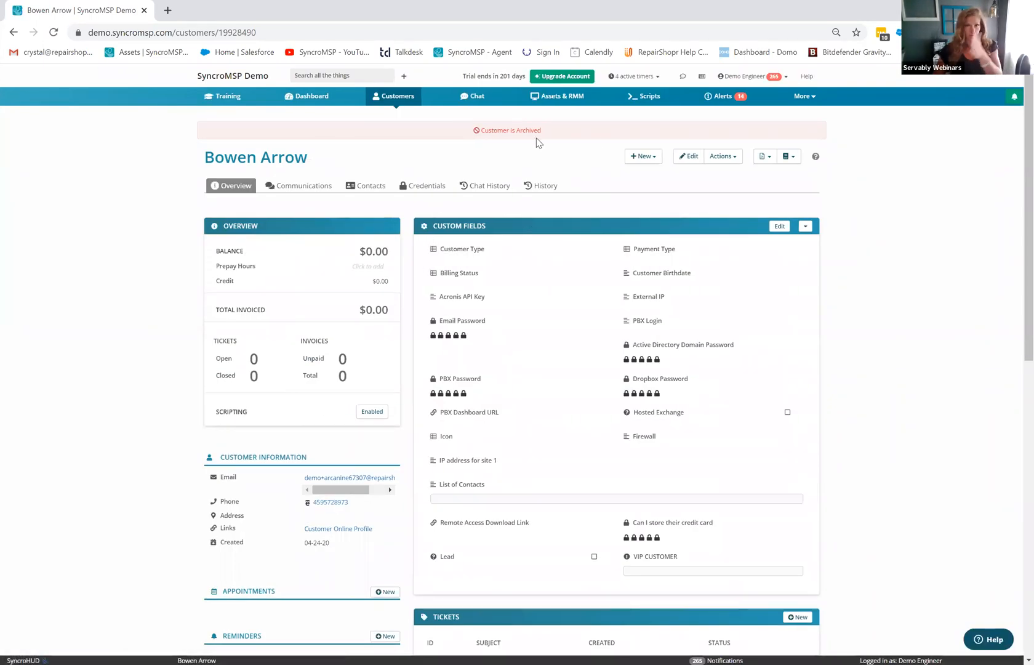
pyautogui.click(728, 162)
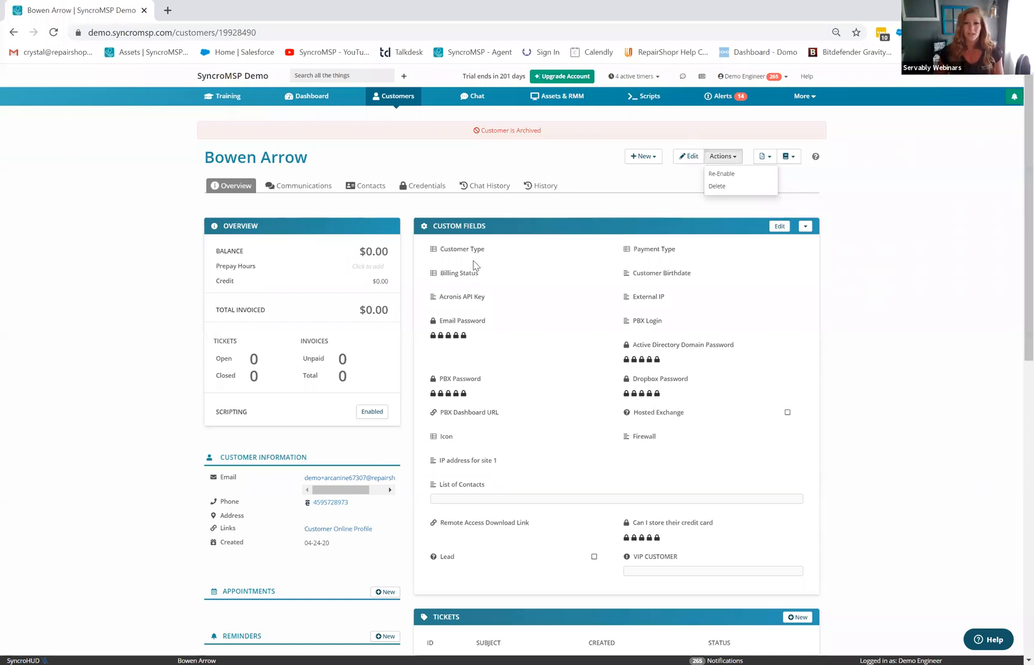
pyautogui.click(807, 97)
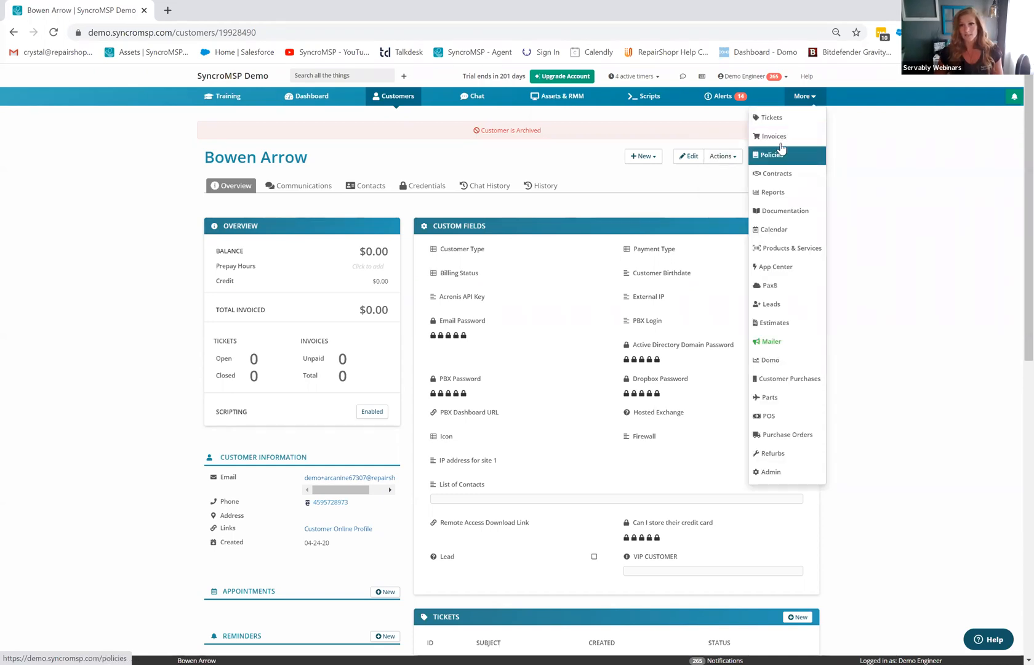
# - Open invoice #5518 from the Invoices list and scroll through its line items
pyautogui.click(777, 155)
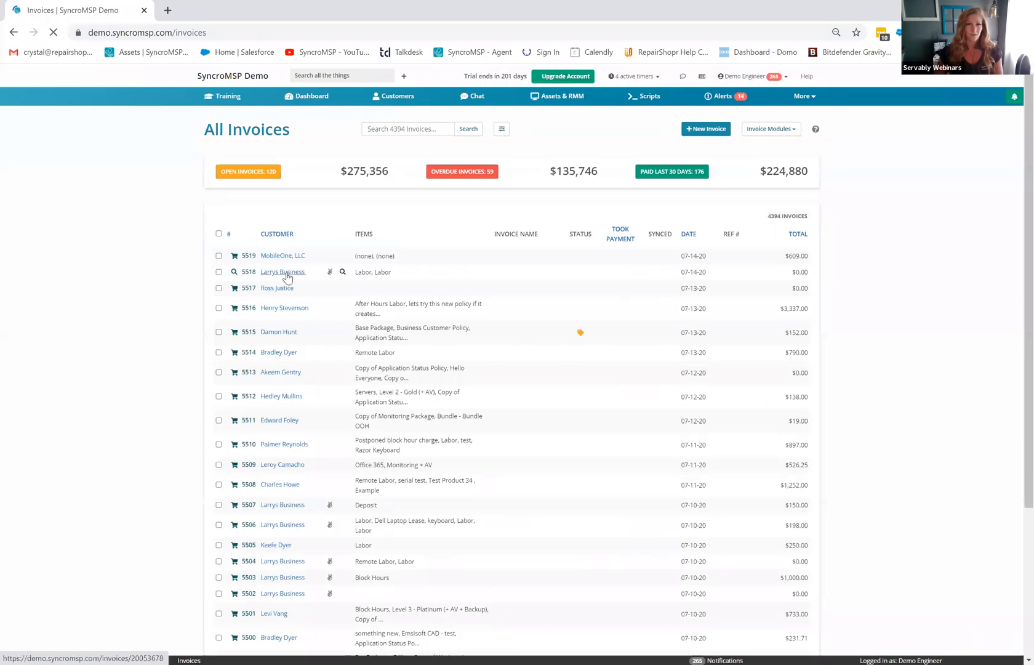
pyautogui.click(288, 277)
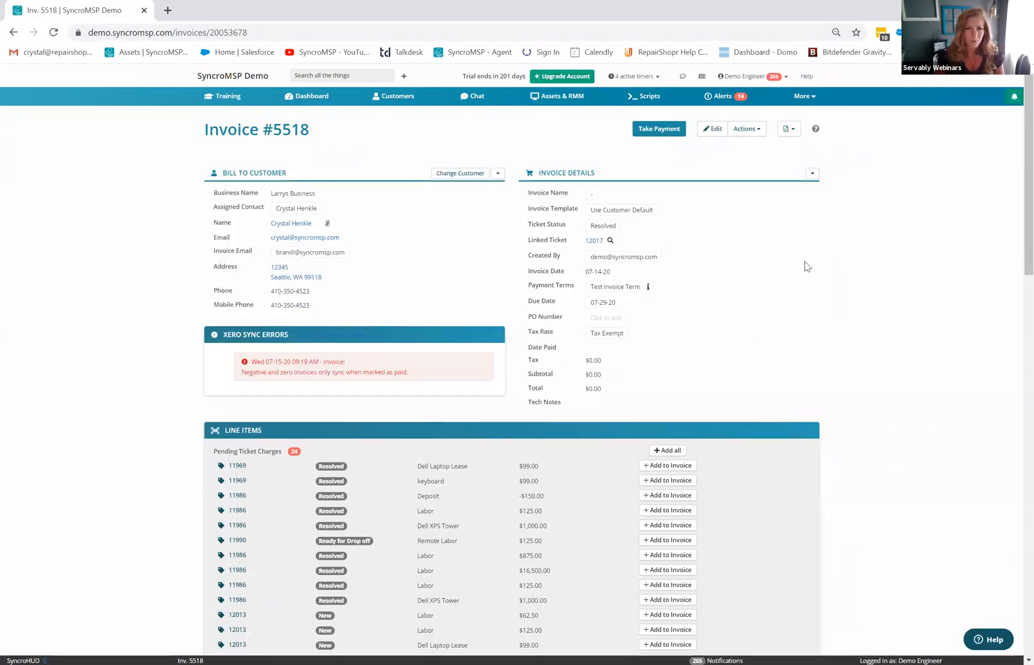
pyautogui.scroll(-8, 817, 295)
pyautogui.scroll(-5, 821, 302)
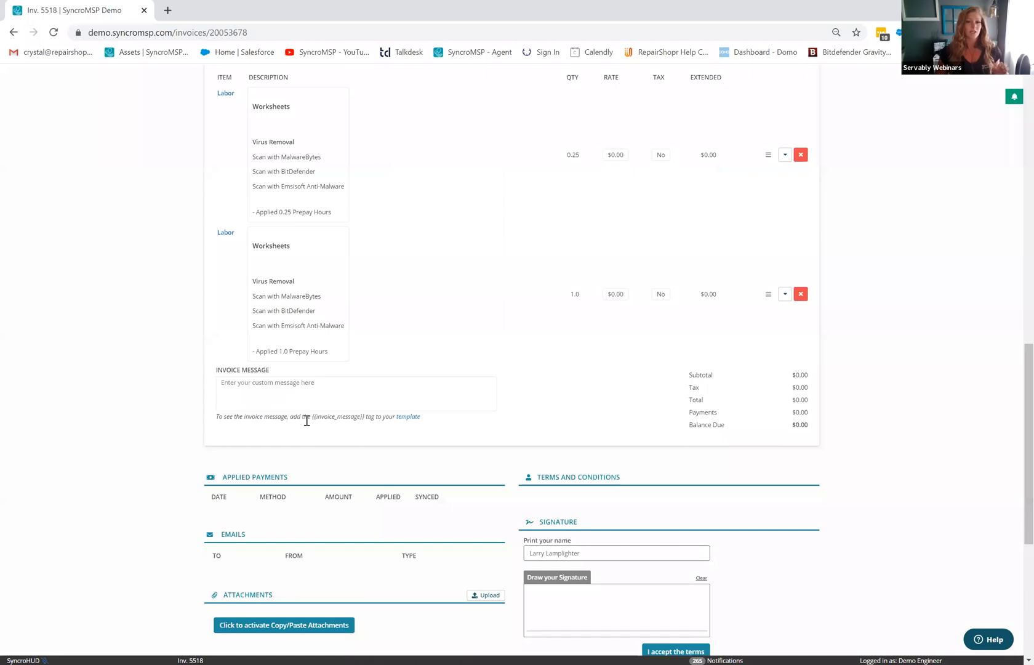
# - Highlight the {{invoice_message}} tag in the Invoice Message note
pyautogui.moveTo(312, 417); pyautogui.dragTo(367, 419)
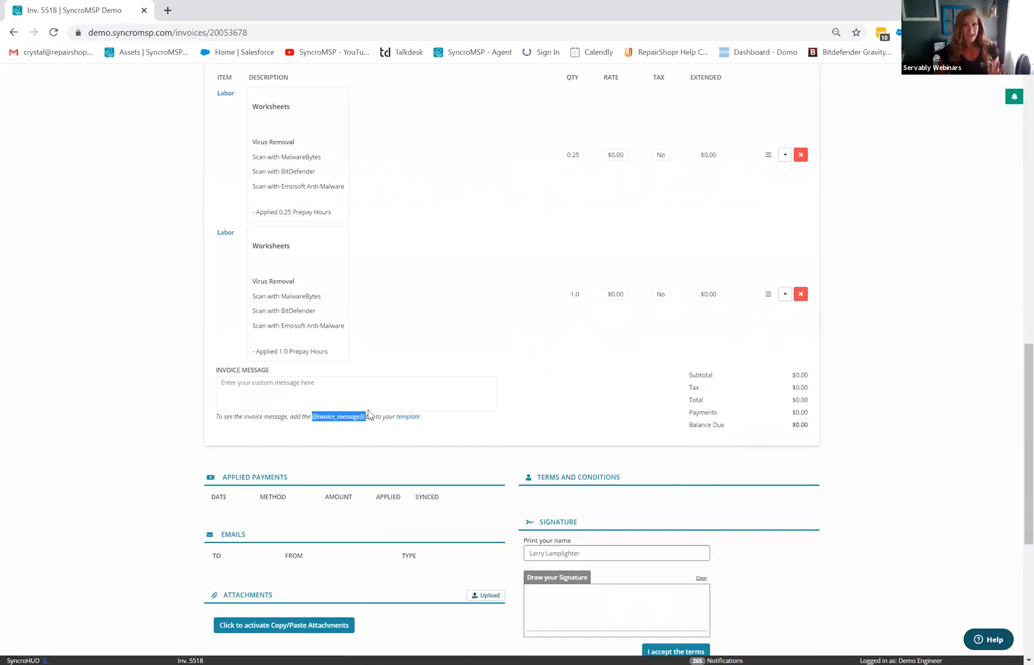
pyautogui.scroll(6, 521, 374)
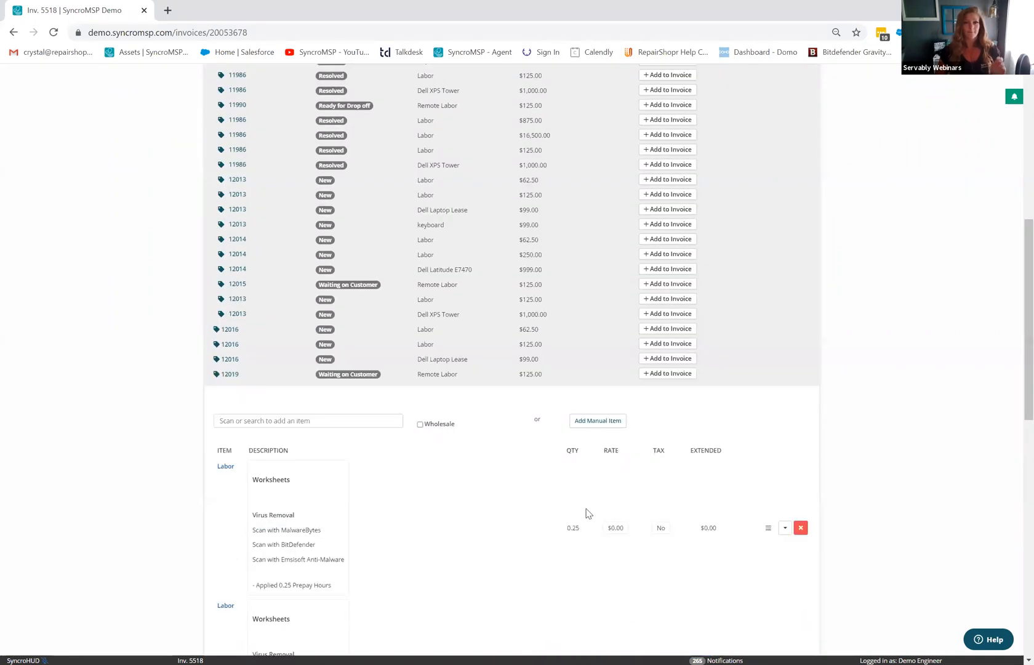
pyautogui.scroll(7, 884, 512)
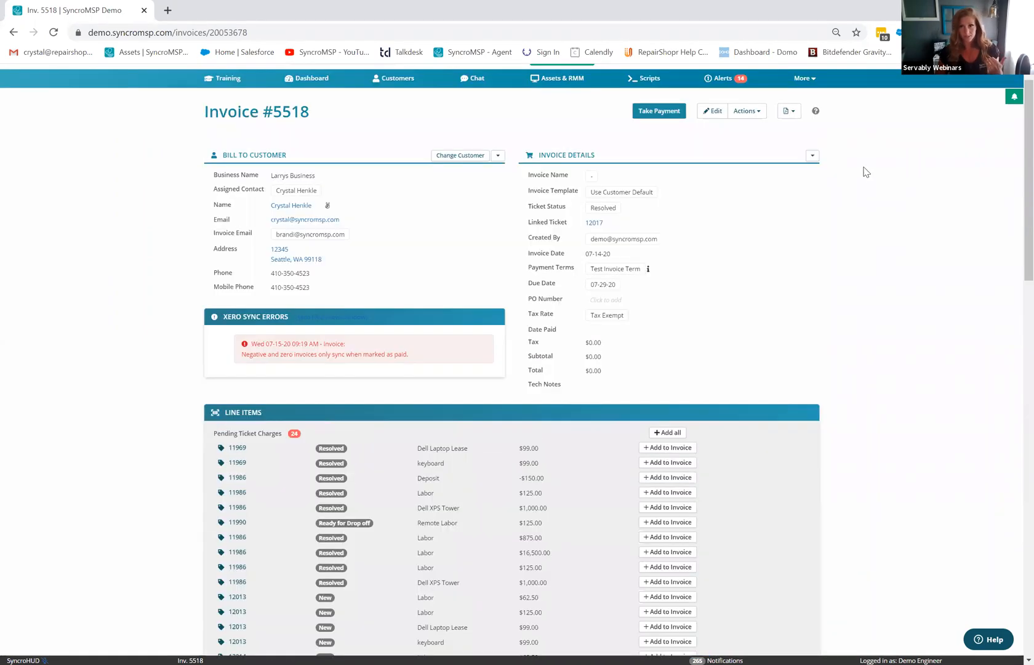
pyautogui.scroll(1, 866, 172)
pyautogui.click(809, 99)
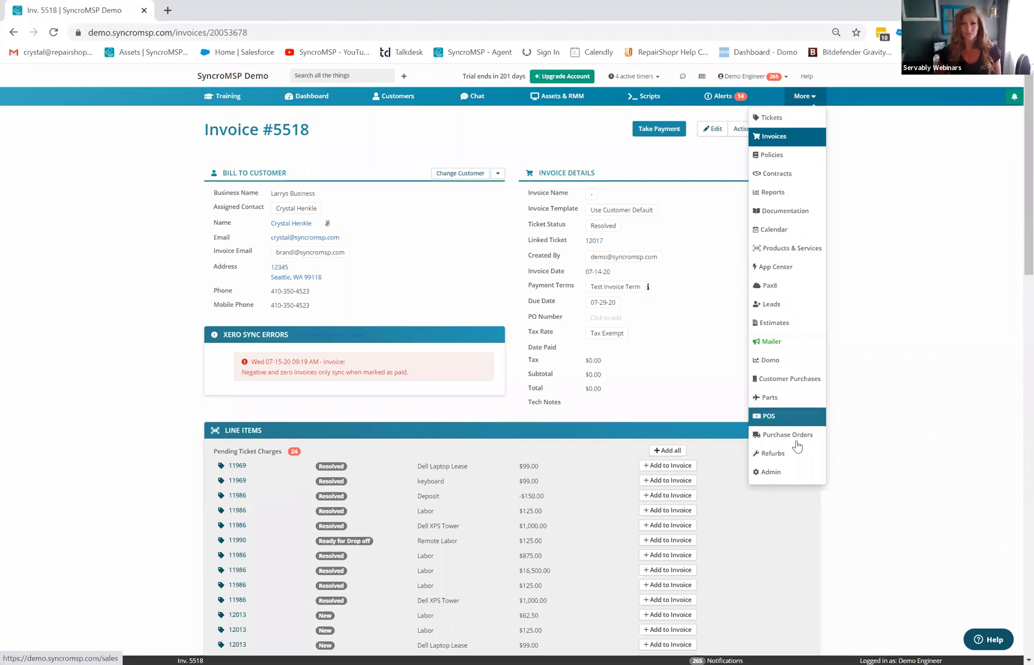
# - Open the Invoice Template from Admin > PDF/Email Templates in the editor alongside its tag list
pyautogui.click(771, 472)
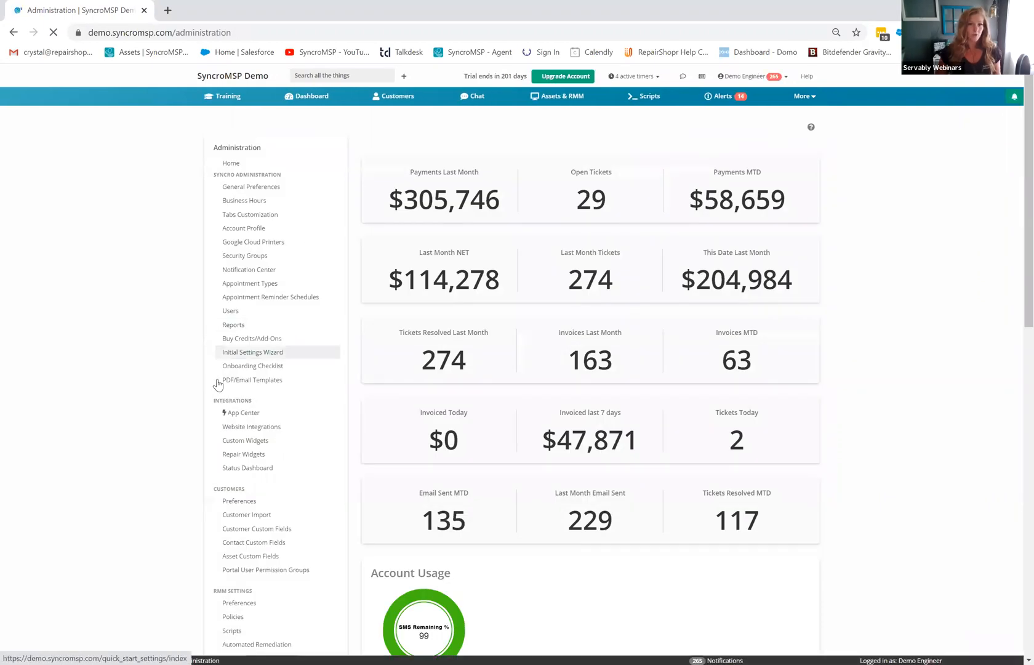
pyautogui.click(256, 381)
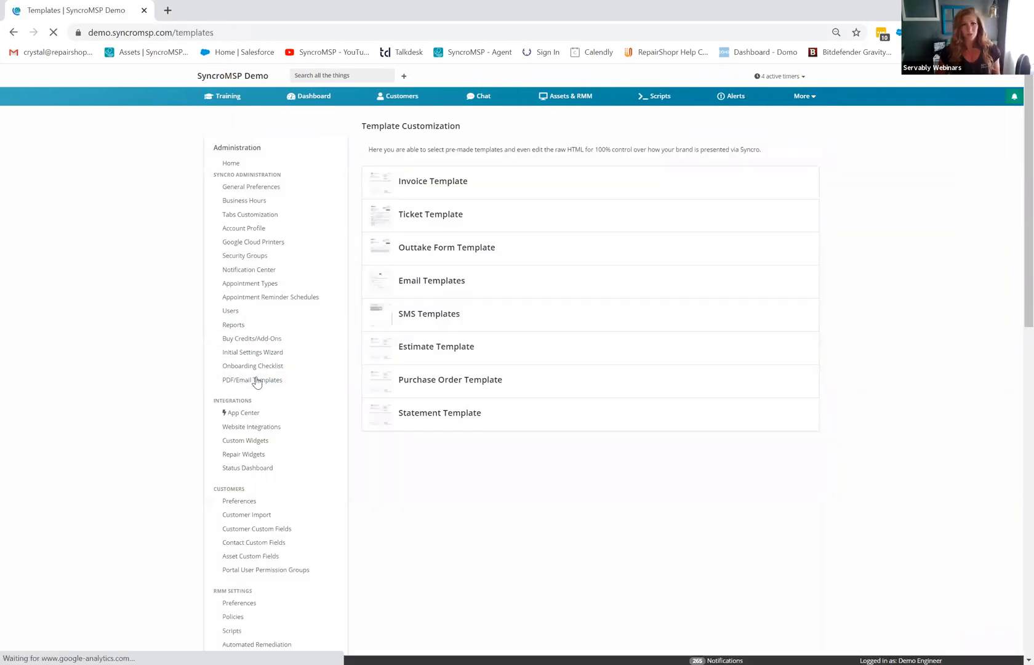
pyautogui.click(432, 192)
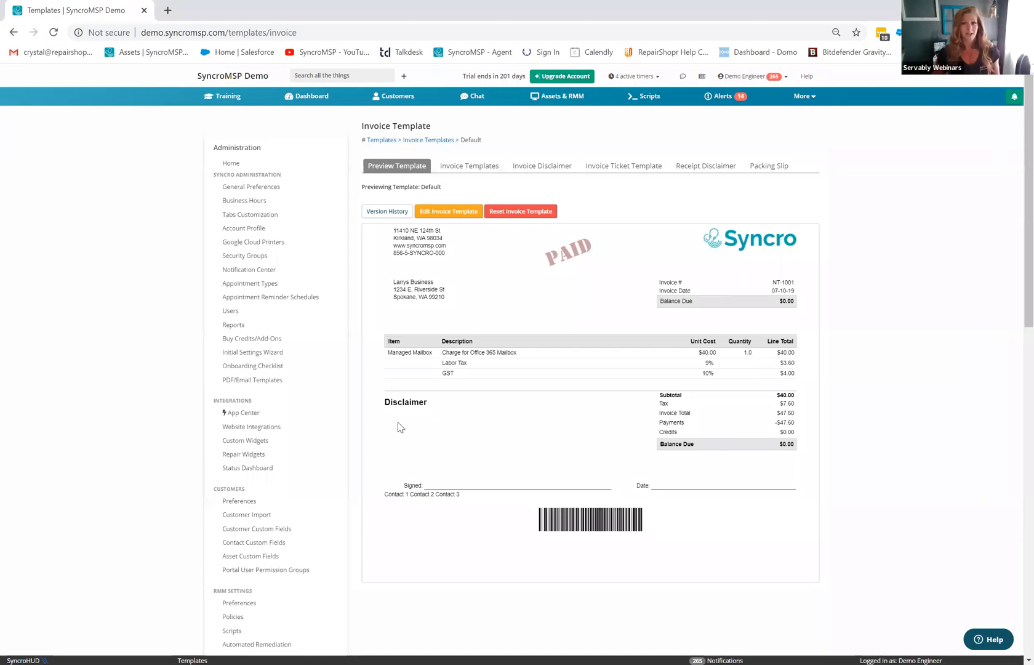
pyautogui.click(454, 211)
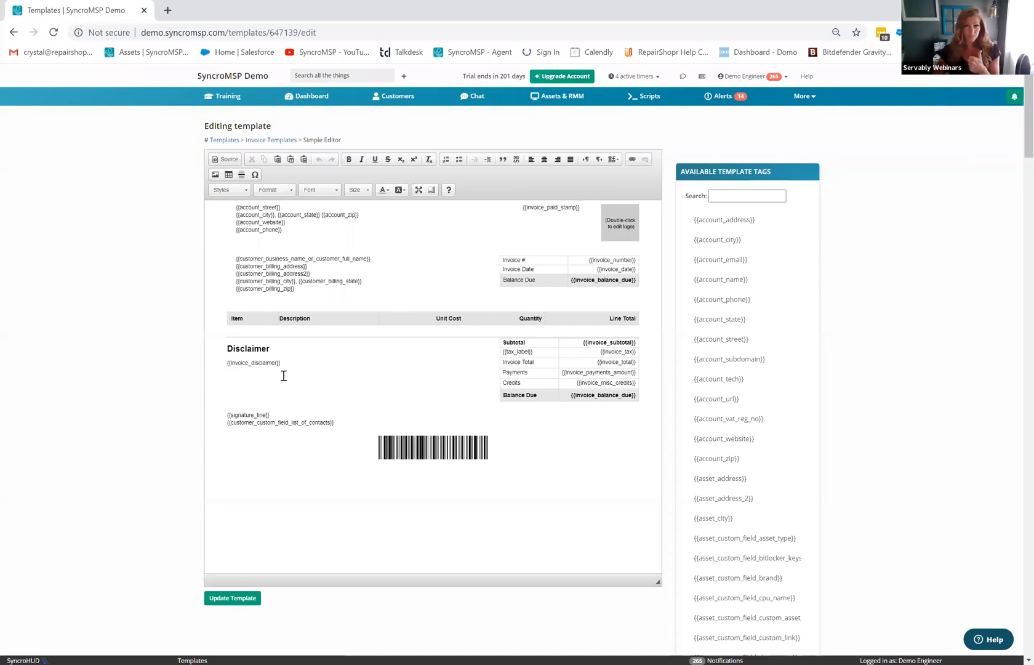
pyautogui.scroll(-4, 726, 530)
pyautogui.scroll(4, 342, 330)
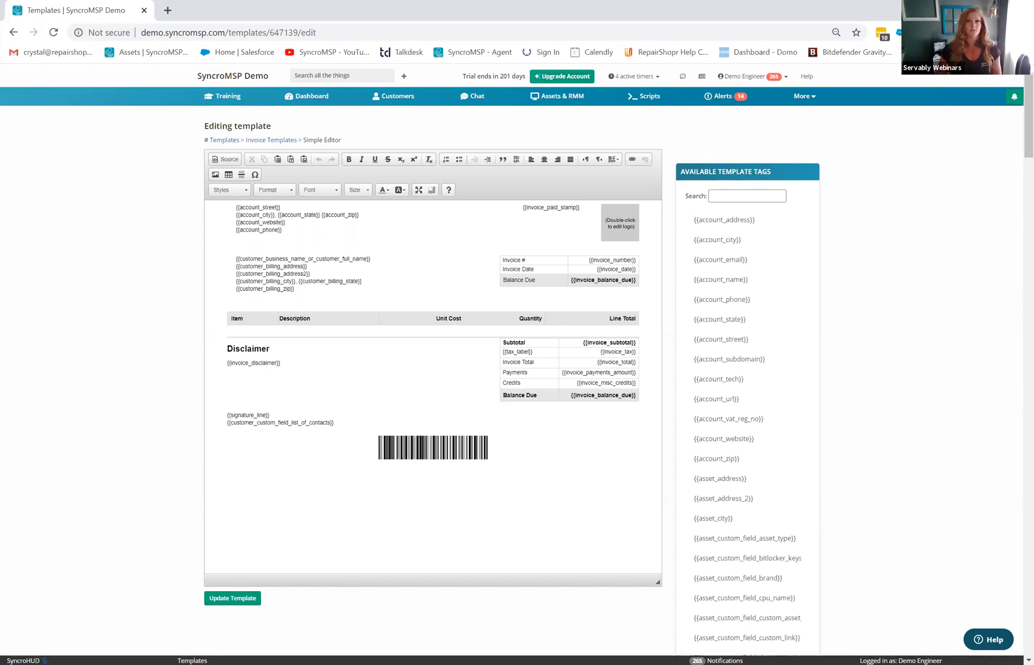
# - Browse the account's Scripts list, then open the 216-script Community Script Library
pyautogui.click(654, 100)
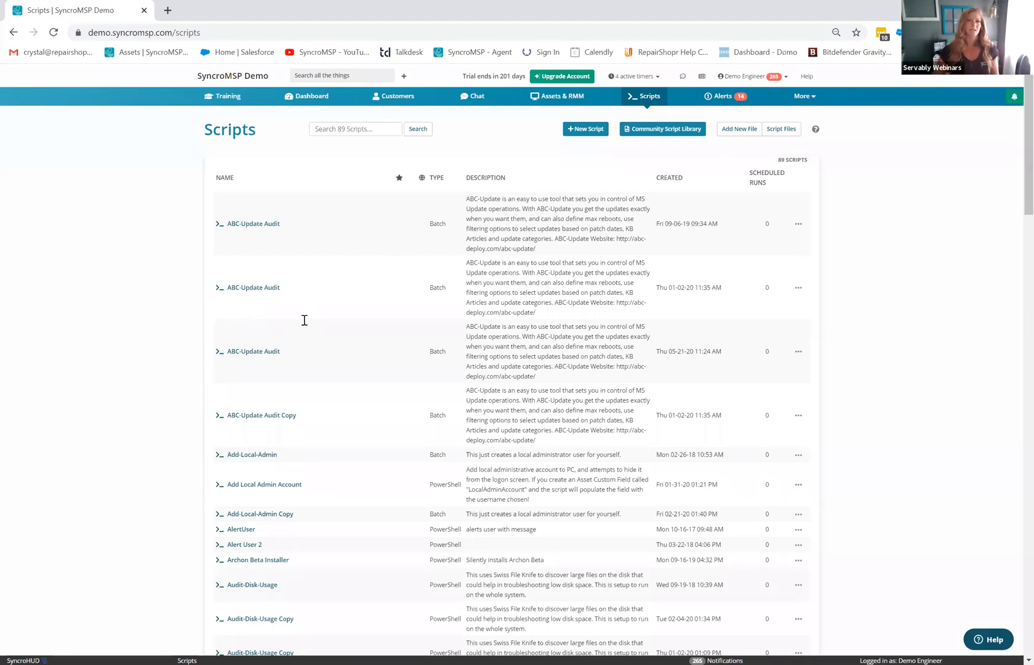
pyautogui.scroll(-3, 306, 325)
pyautogui.scroll(-1, 418, 391)
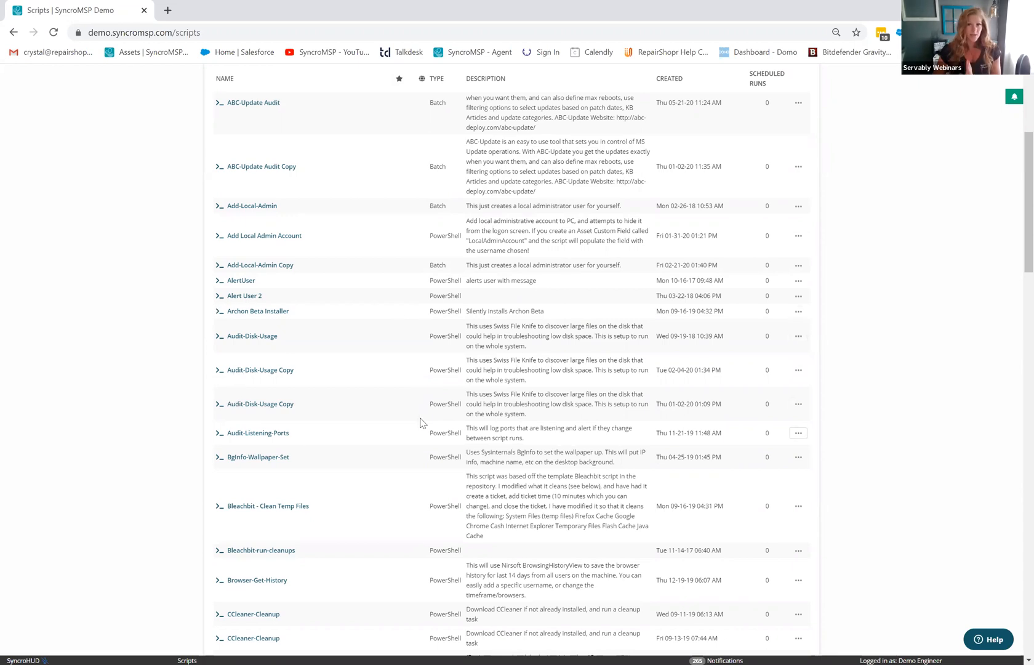
pyautogui.scroll(-1, 468, 422)
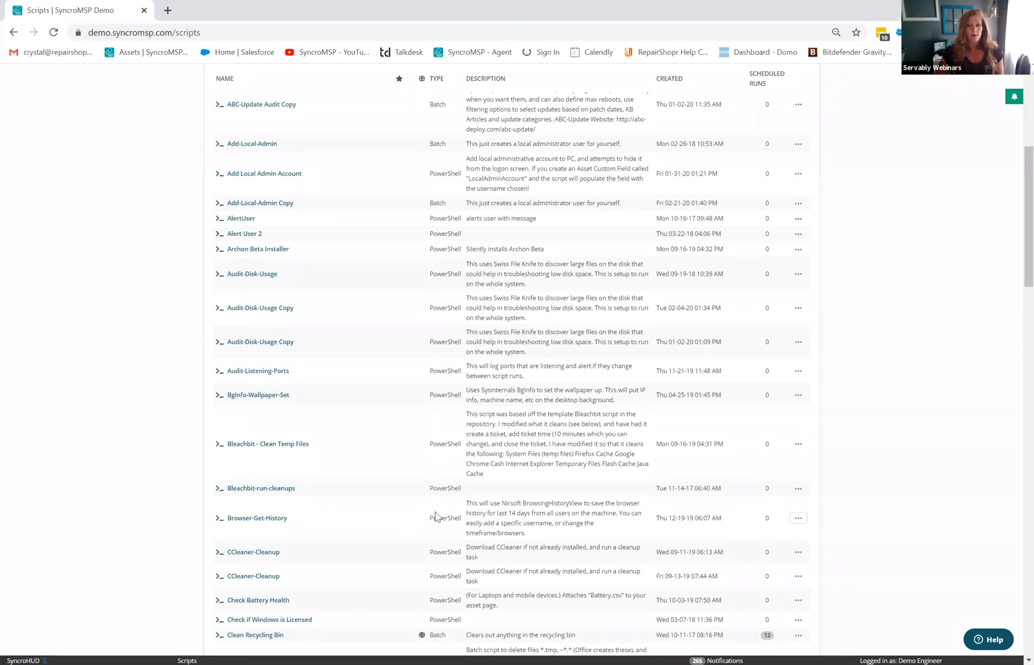
pyautogui.scroll(5, 478, 478)
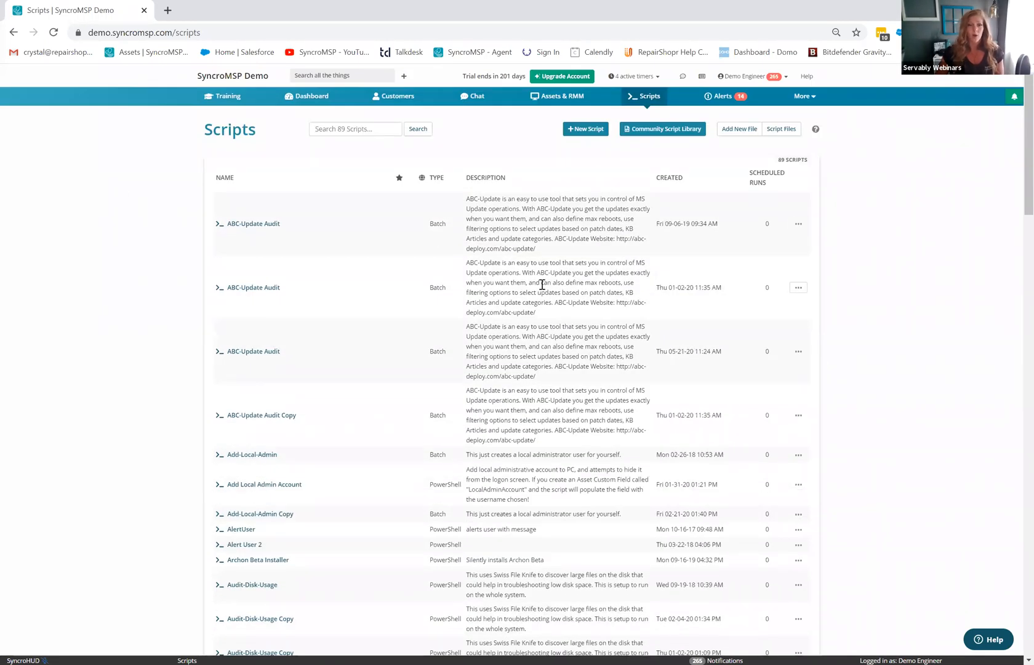
pyautogui.click(656, 133)
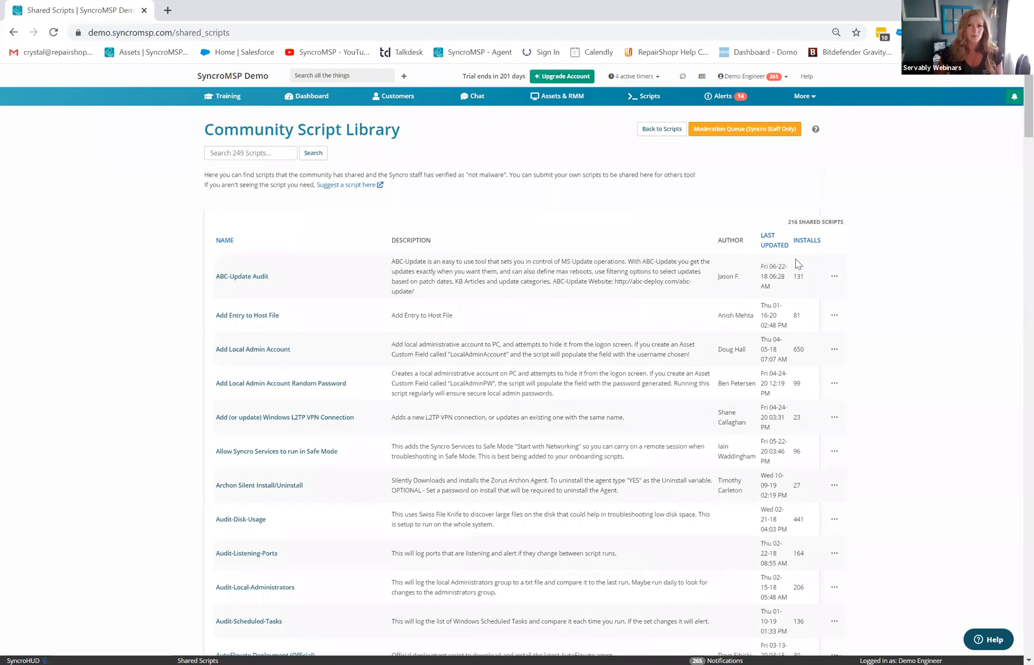
# - Sort community scripts by install count, skip importing the top script, and go to Chat
pyautogui.click(813, 244)
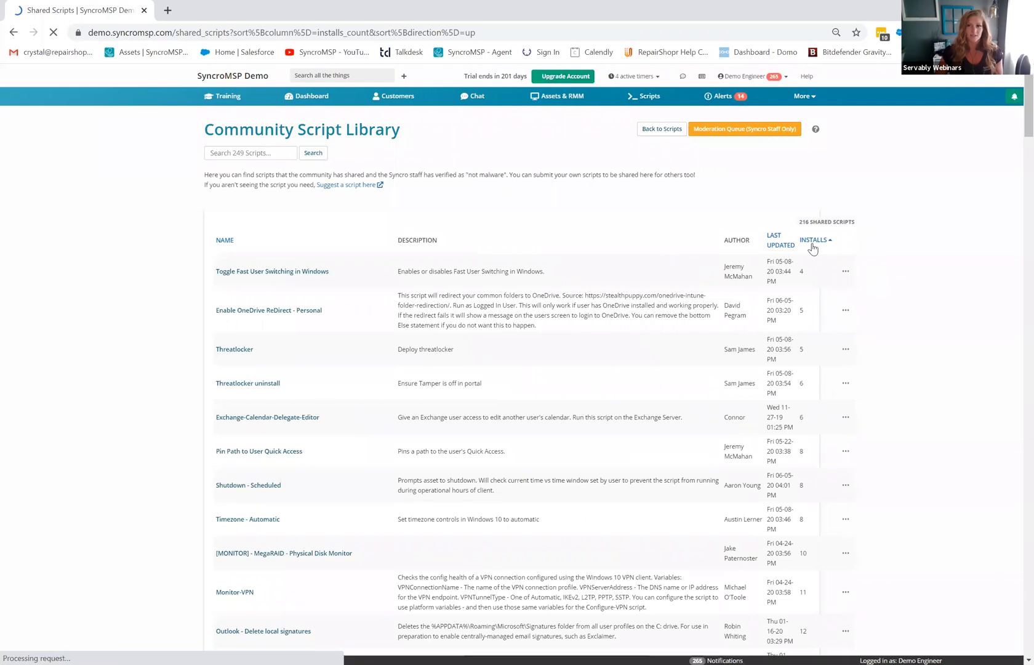
pyautogui.click(812, 244)
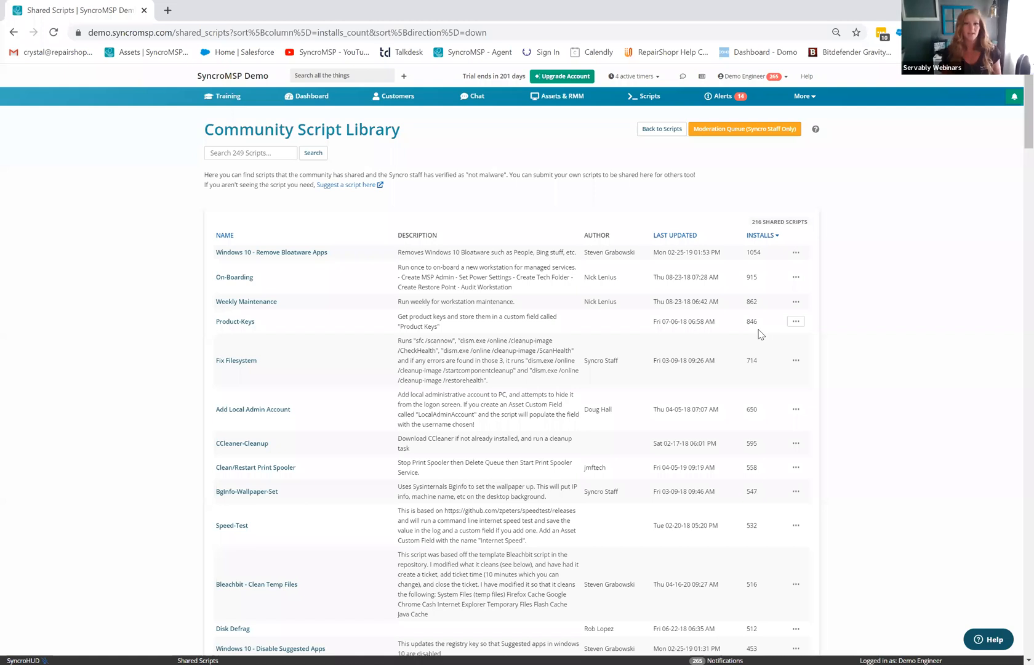
pyautogui.click(796, 252)
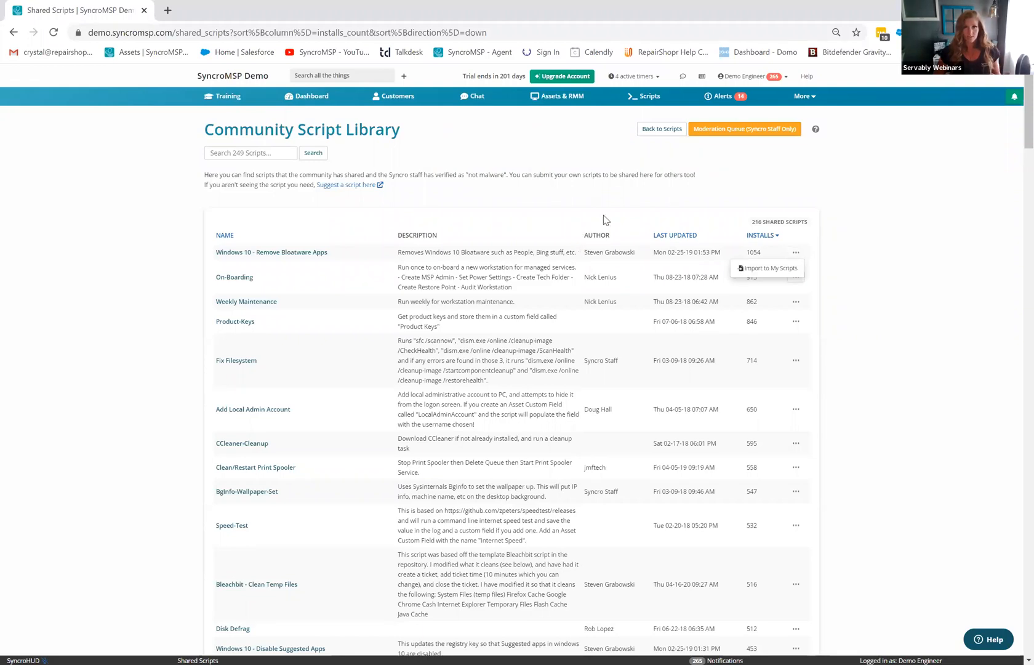
pyautogui.click(869, 237)
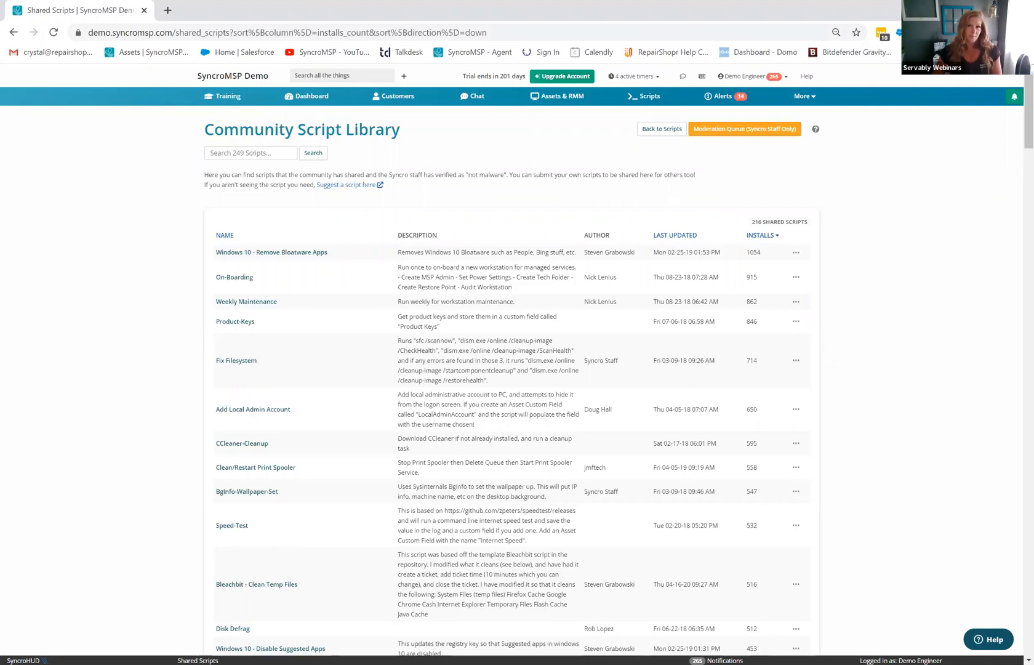
pyautogui.click(473, 98)
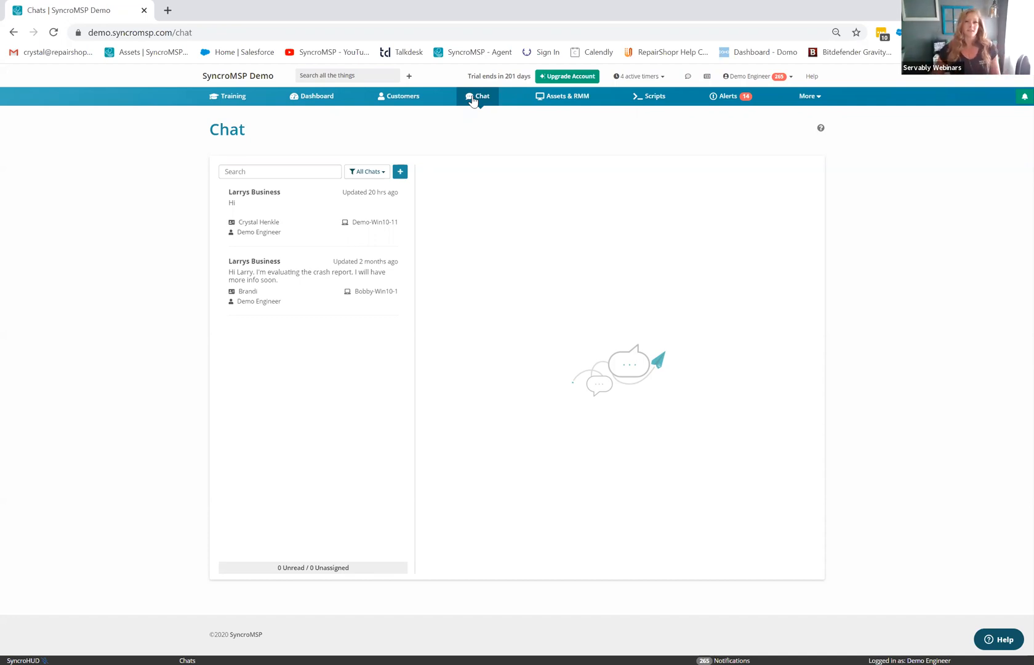
# - Open the Larrys Business chat, then preview and close the Initiate Chat form
pyautogui.click(268, 215)
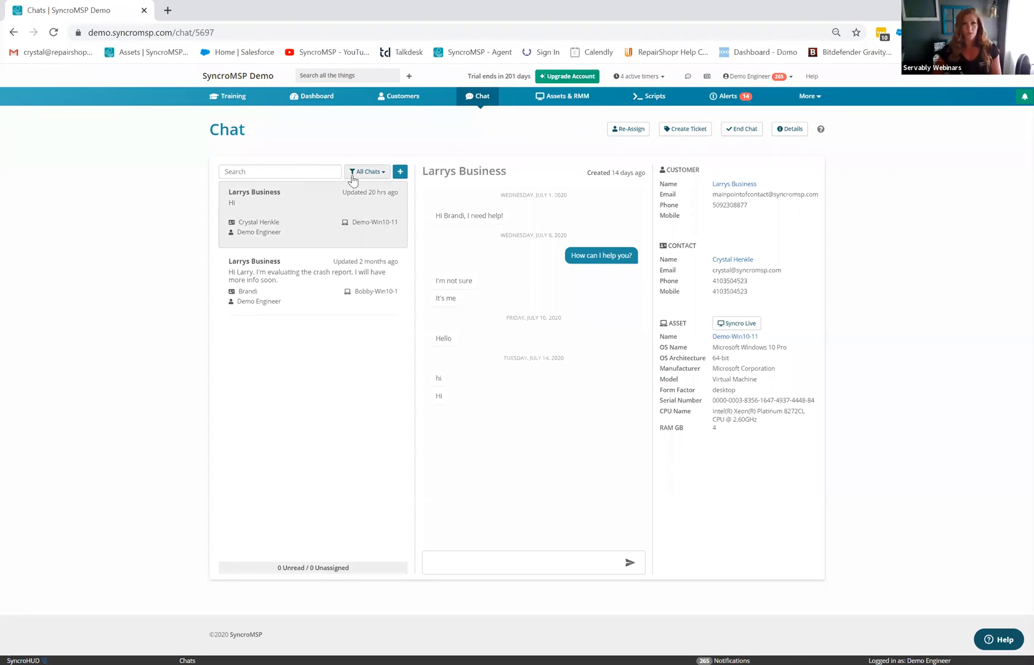
pyautogui.click(400, 173)
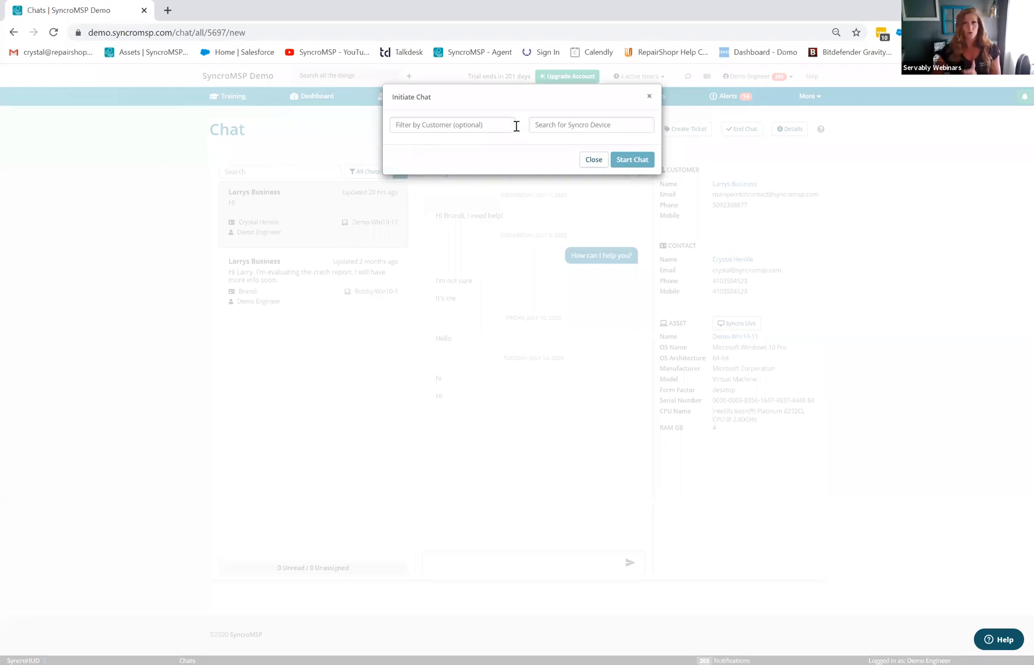
pyautogui.click(649, 96)
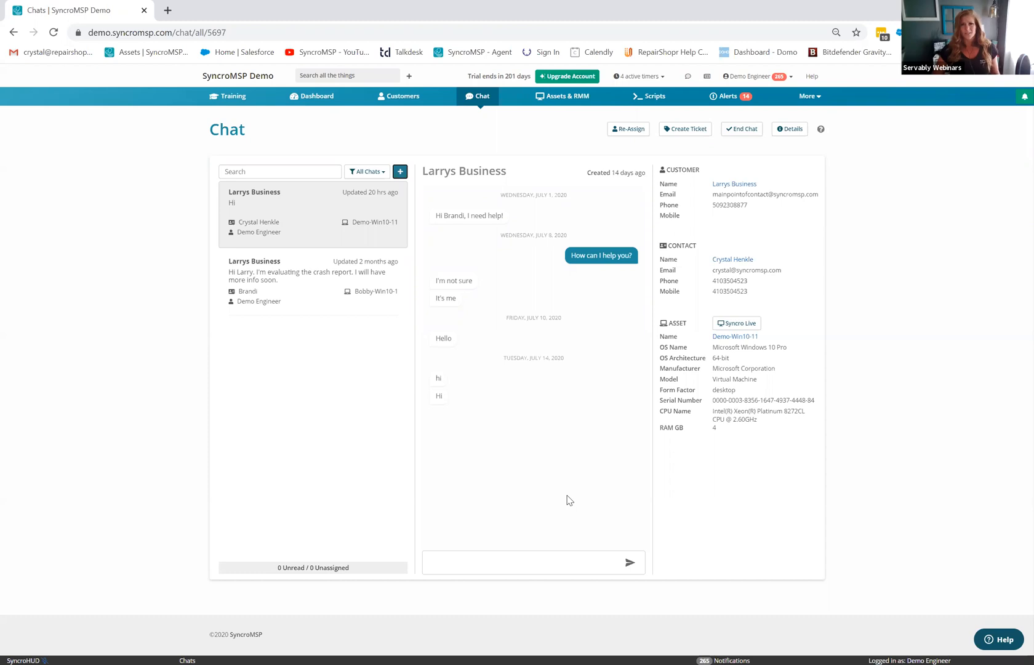
# - Open Policies from the More menu in a new browser tab and switch to it
pyautogui.click(799, 99)
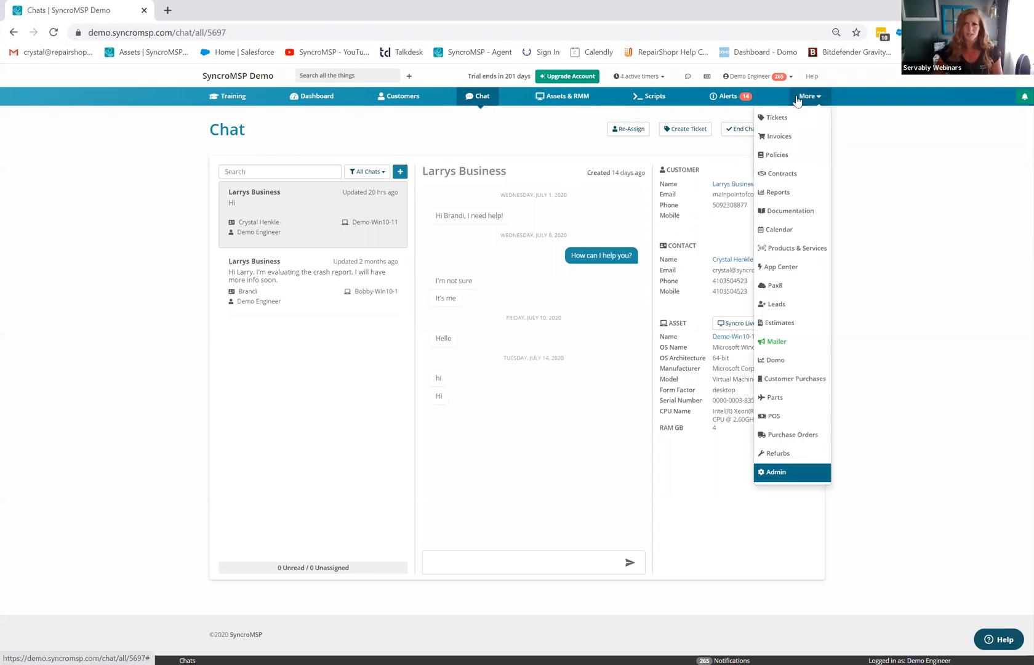
pyautogui.rightClick(779, 159)
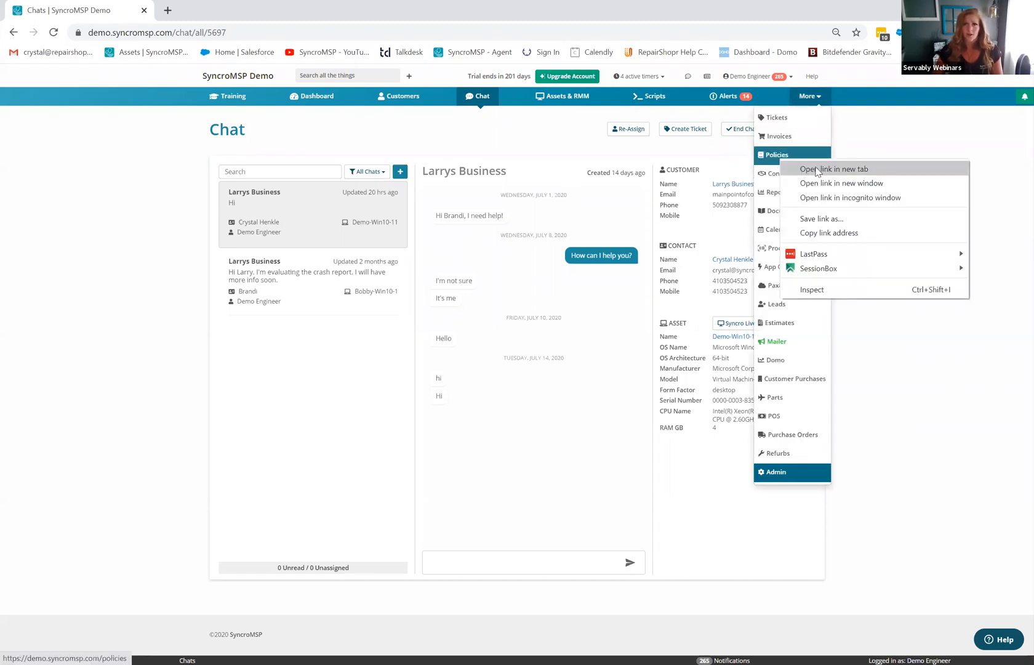
pyautogui.click(817, 170)
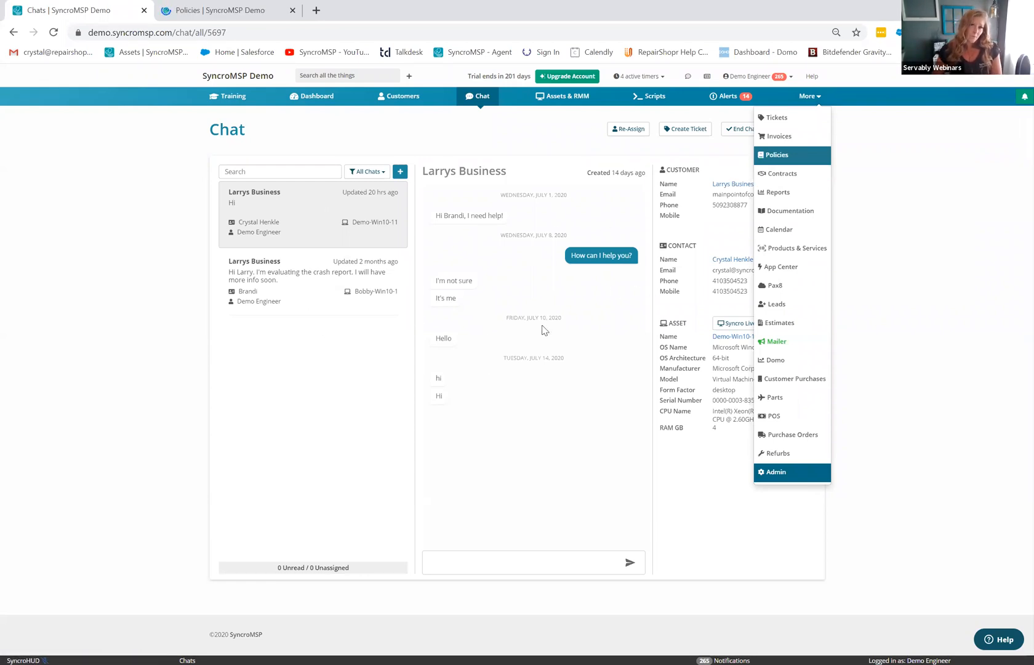
pyautogui.click(225, 11)
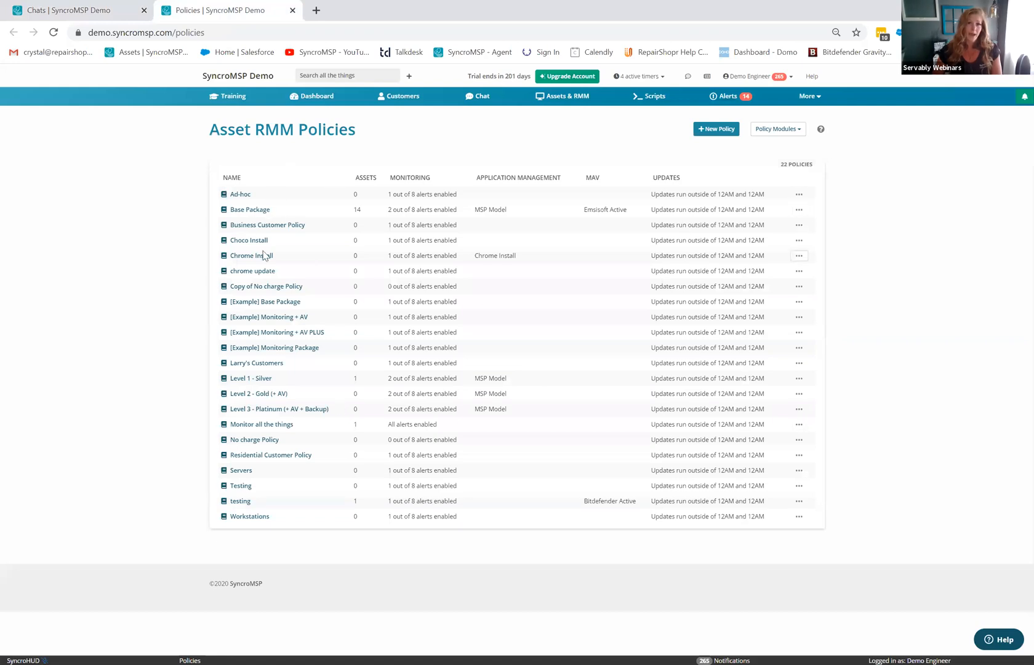
# - Review the Base Package policy's alerts, antivirus and tray menu settings, keeping Live Chat as menu type
pyautogui.click(249, 211)
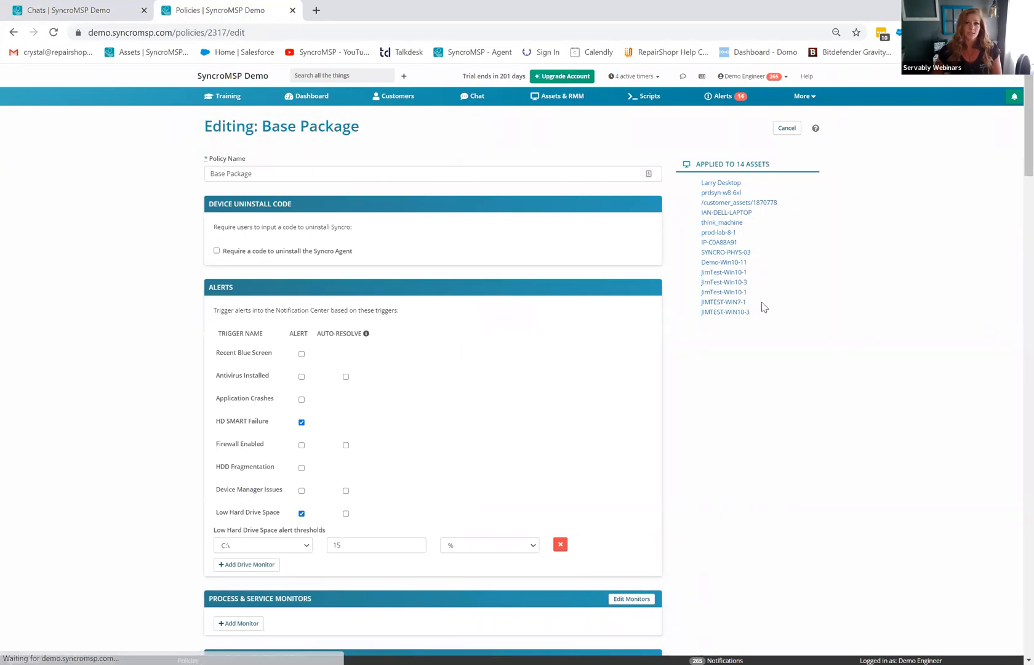
pyautogui.scroll(-20, 1012, 404)
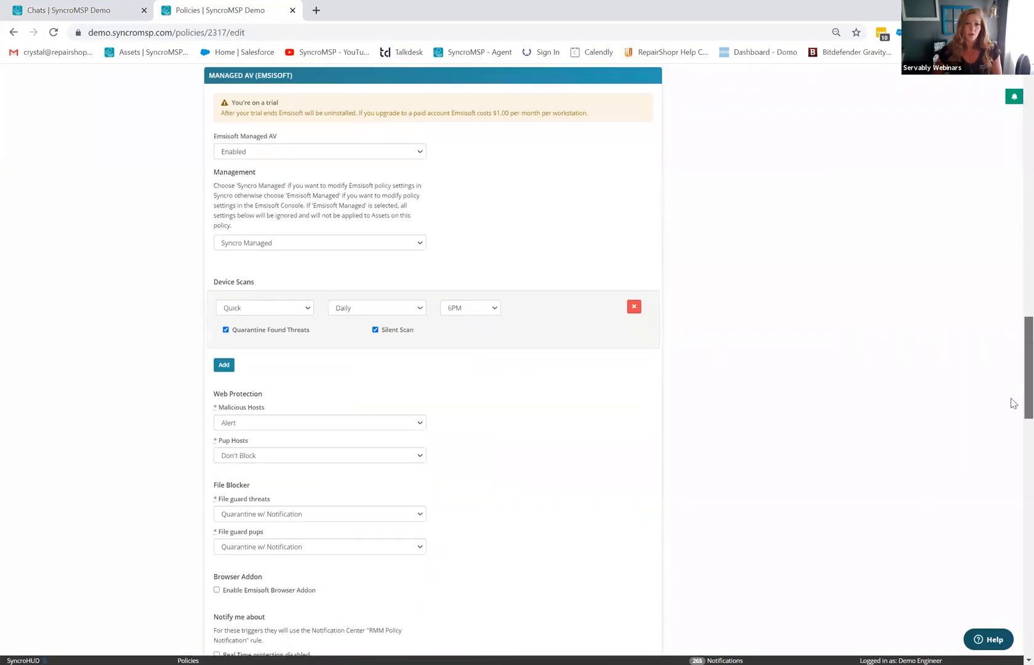
pyautogui.scroll(-15, 1013, 431)
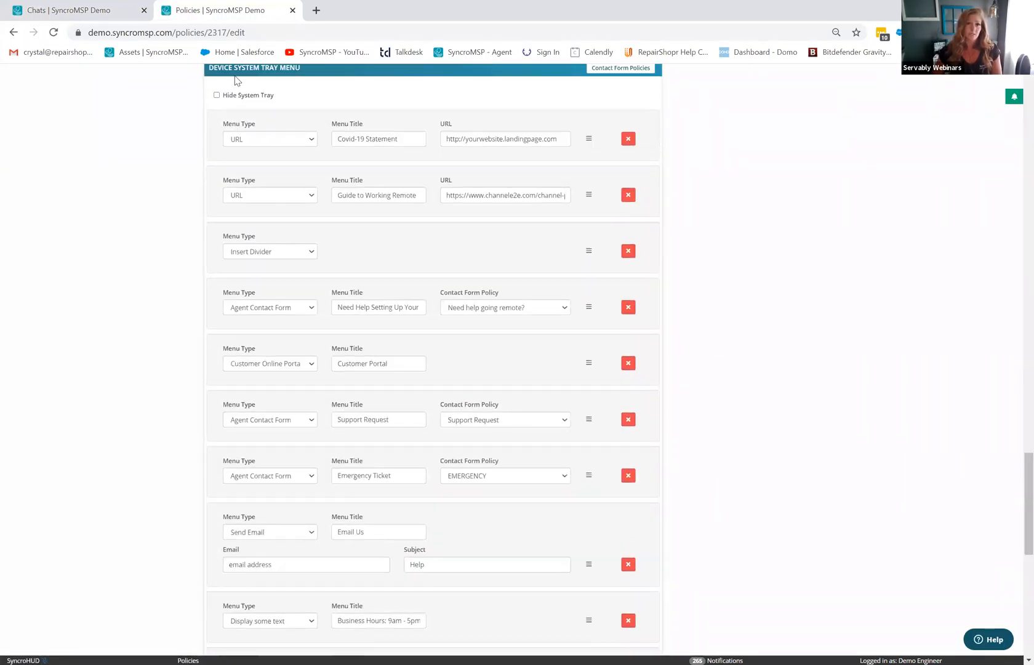
pyautogui.scroll(-7, 312, 332)
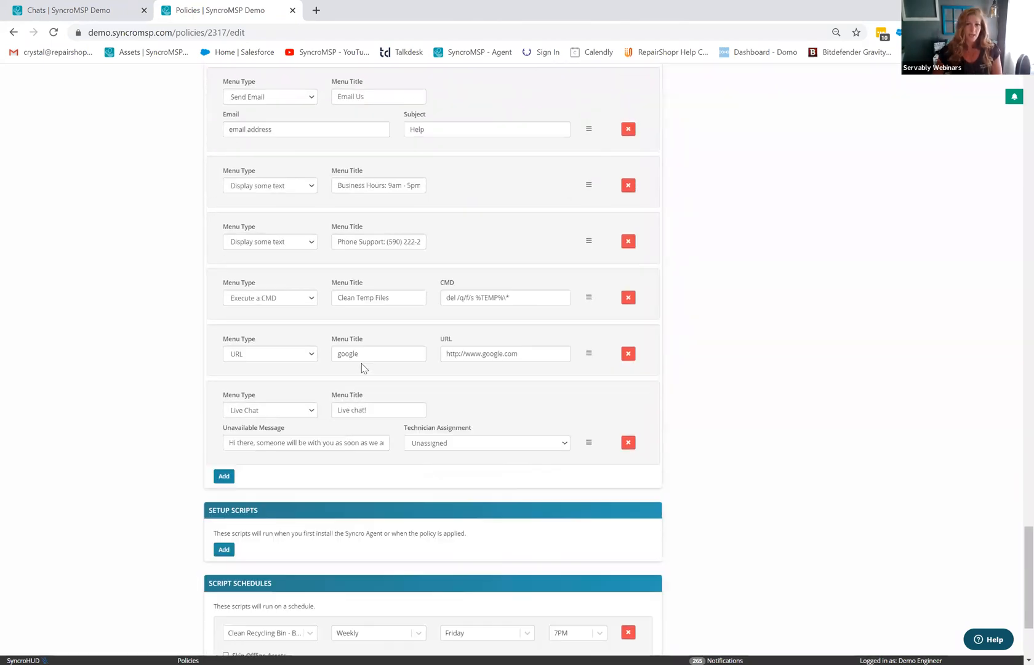
pyautogui.click(257, 412)
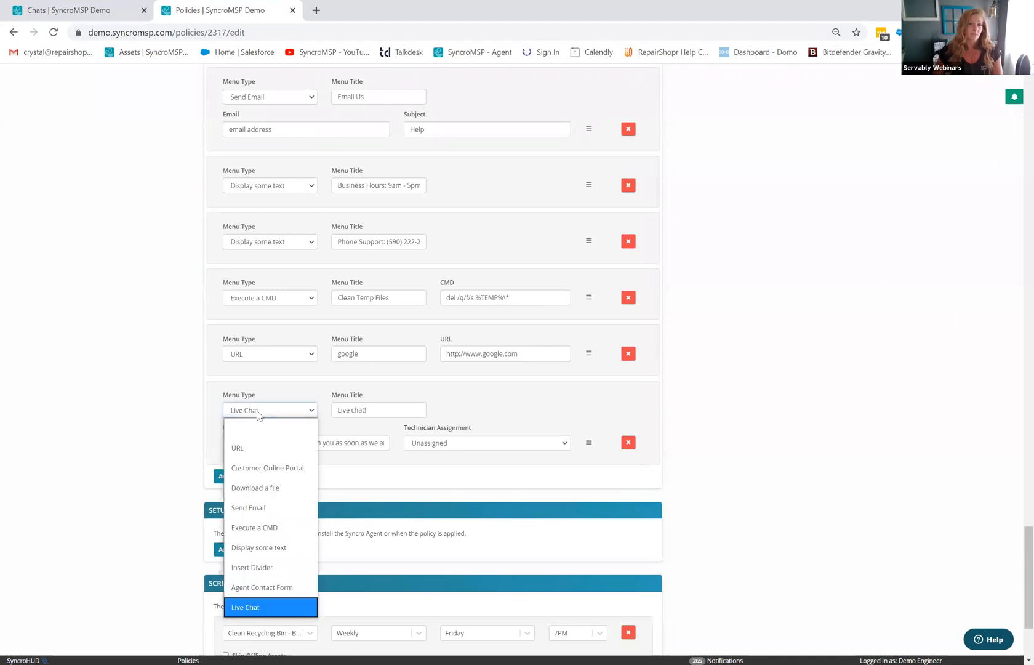
pyautogui.click(257, 414)
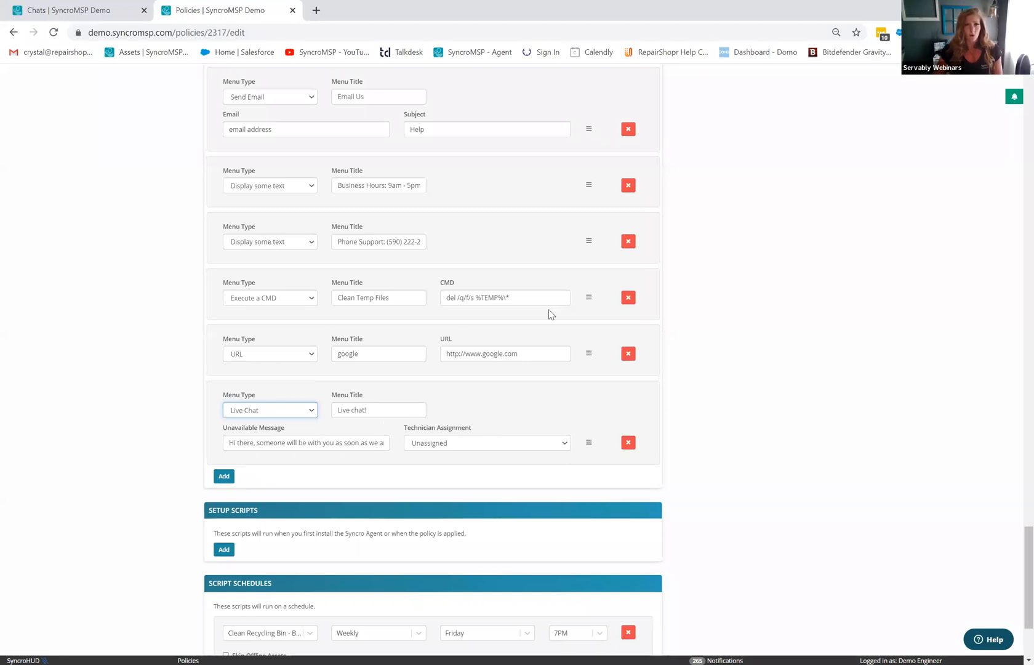
pyautogui.moveTo(1028, 577); pyautogui.dragTo(1028, 109)
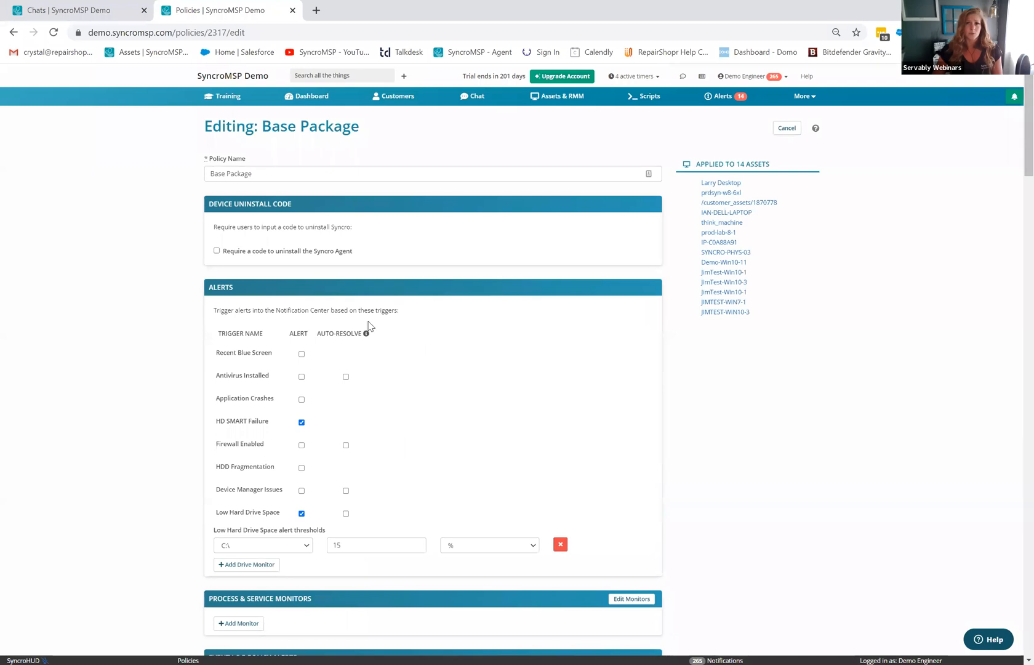
# - Open Demo-Win10-11's quick view from the assets list and launch Syncro Live on it
pyautogui.click(566, 103)
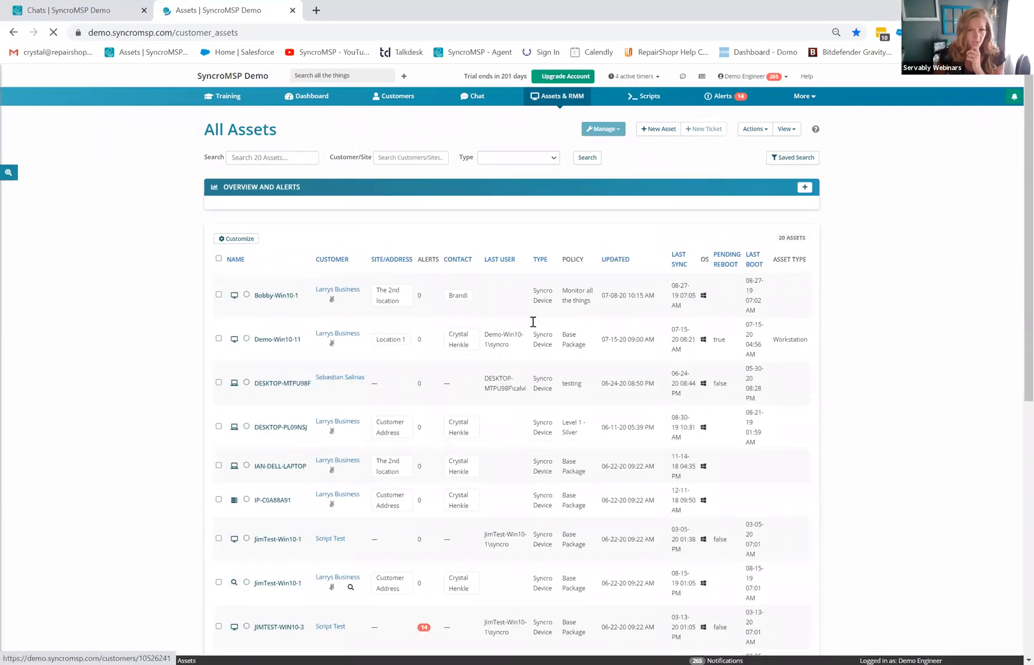
pyautogui.click(235, 339)
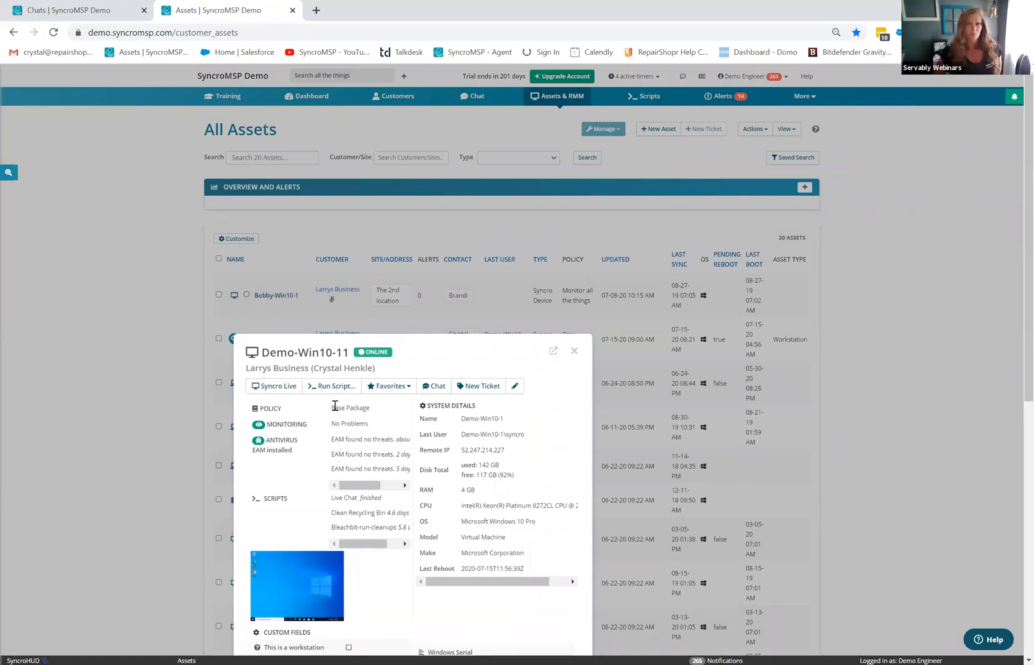
pyautogui.scroll(-1, 361, 422)
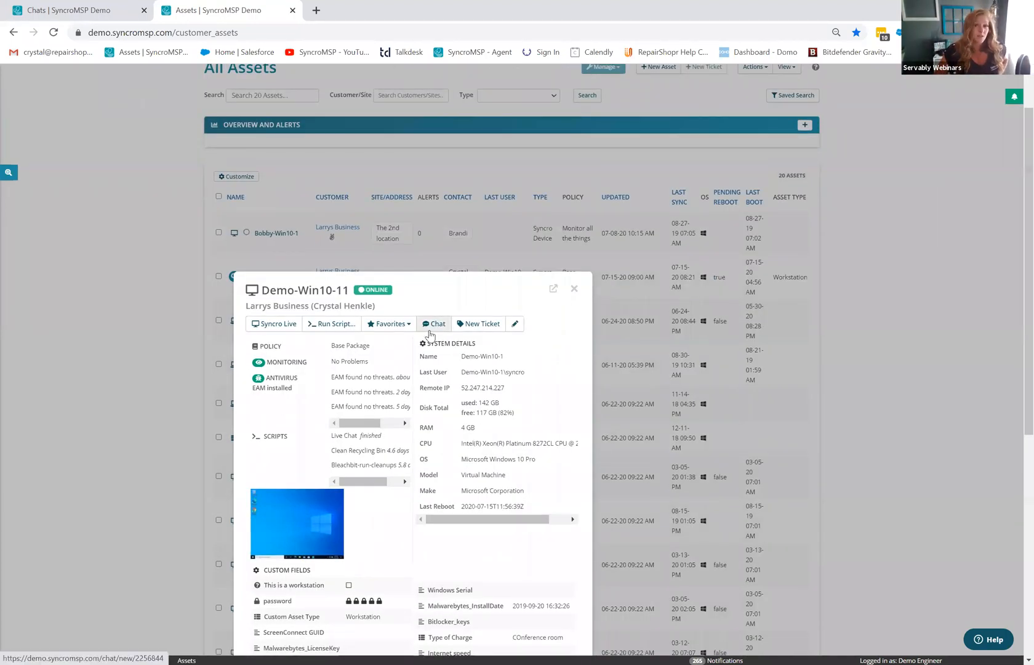
pyautogui.click(575, 290)
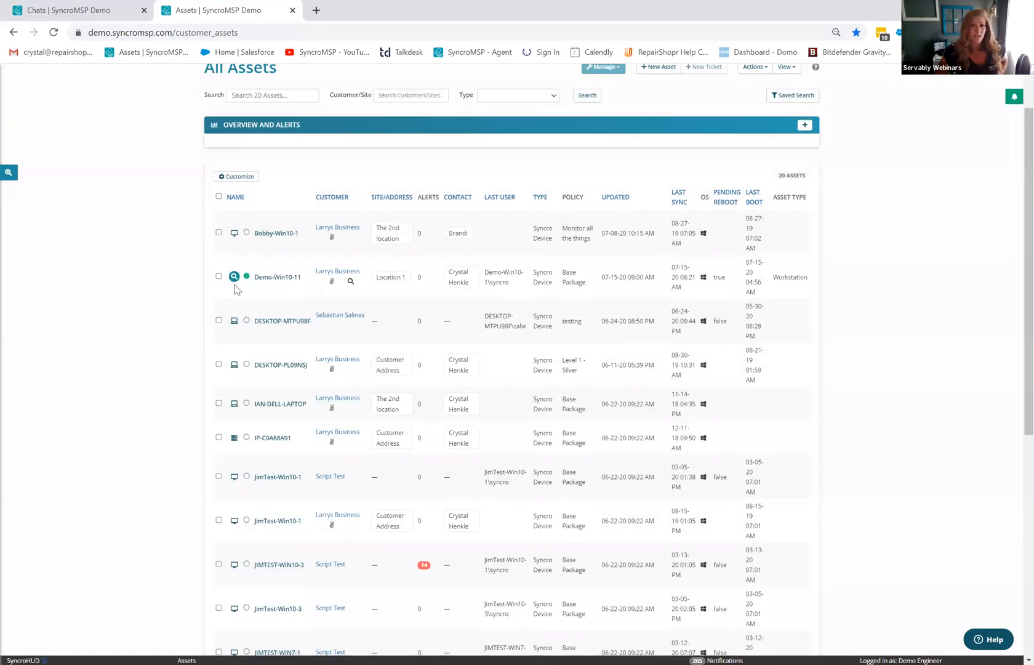
pyautogui.click(234, 277)
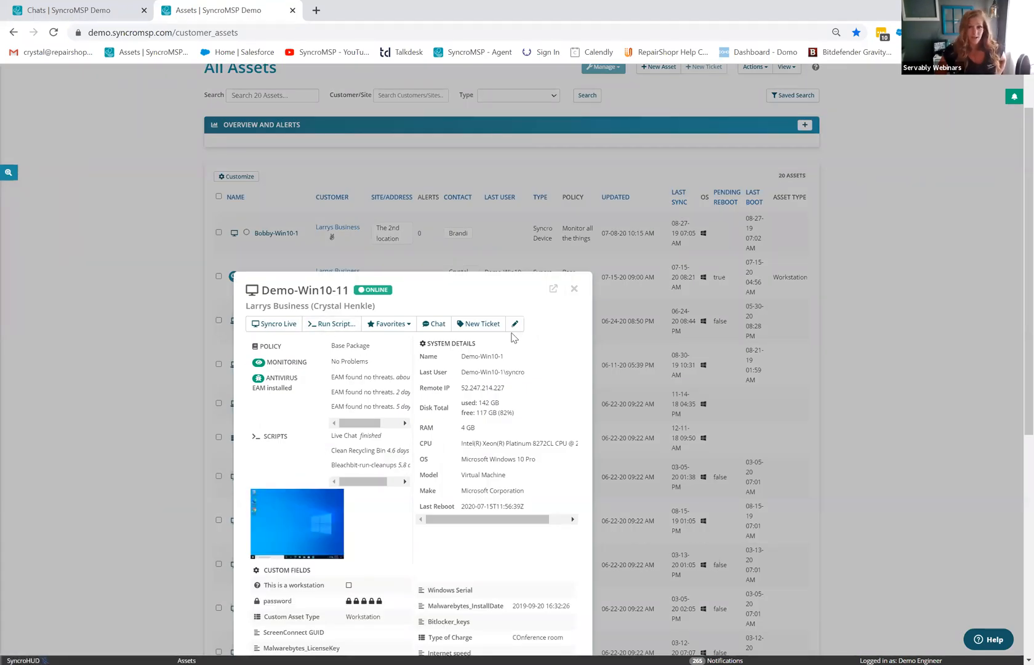
pyautogui.click(278, 323)
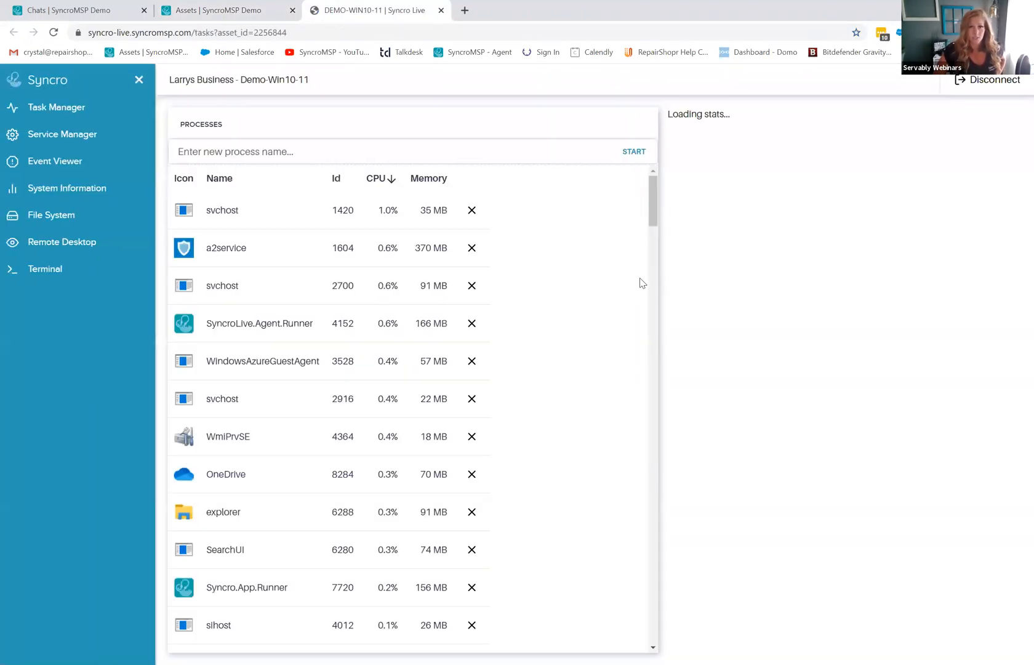
# - Connect to the Demo-Win10-11 remote desktop and dismiss the session notification
pyautogui.click(89, 252)
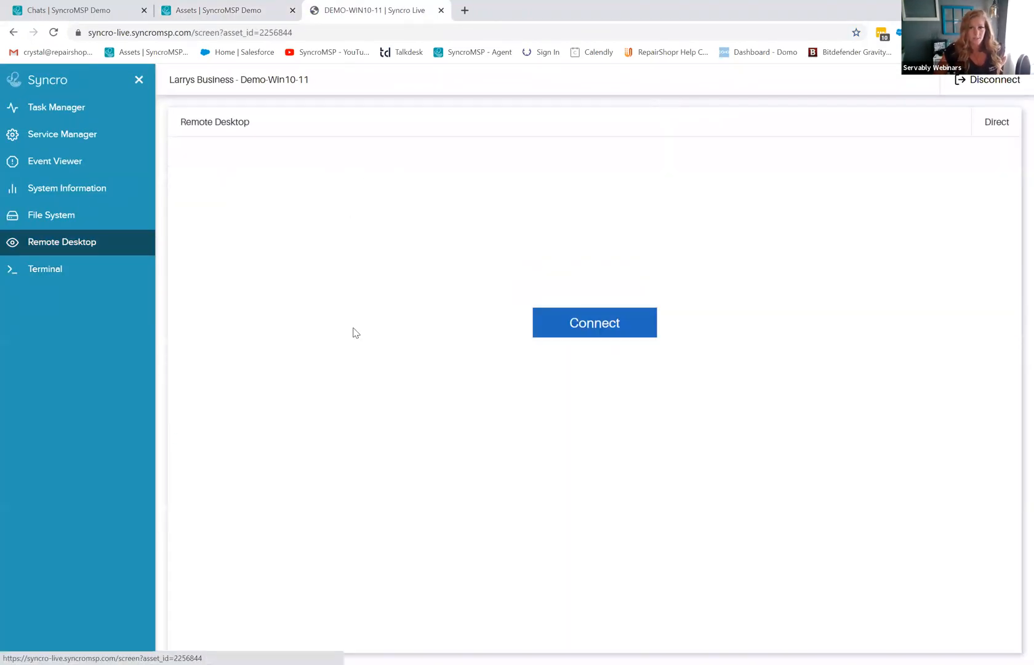
pyautogui.click(603, 321)
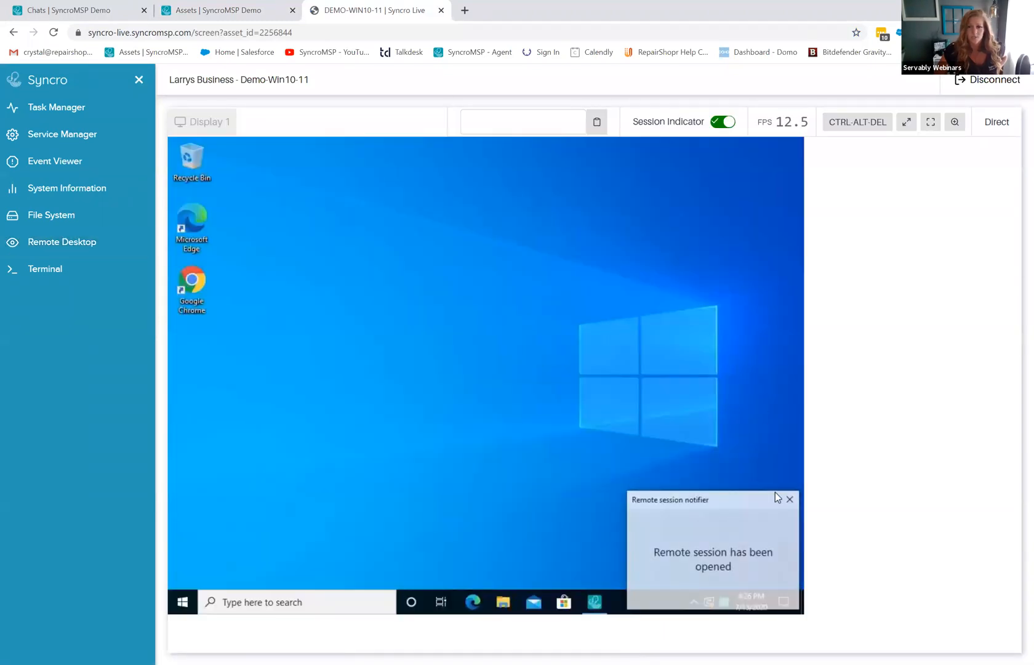
pyautogui.click(790, 499)
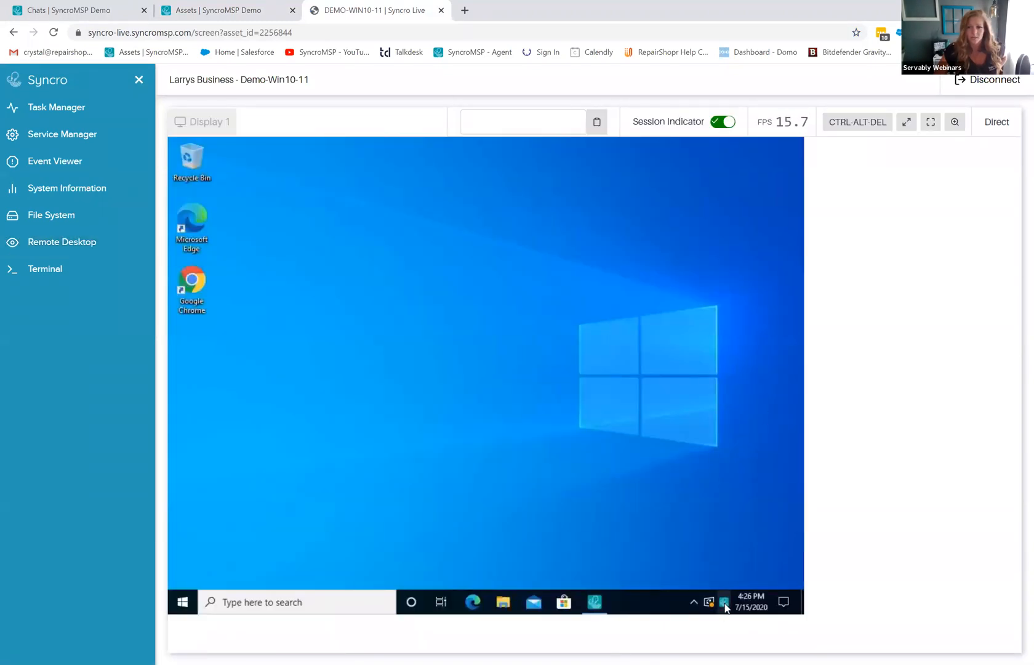
# - Start a Live chat! request from the remote PC's Syncro tray menu, then return to Assets
pyautogui.click(725, 602)
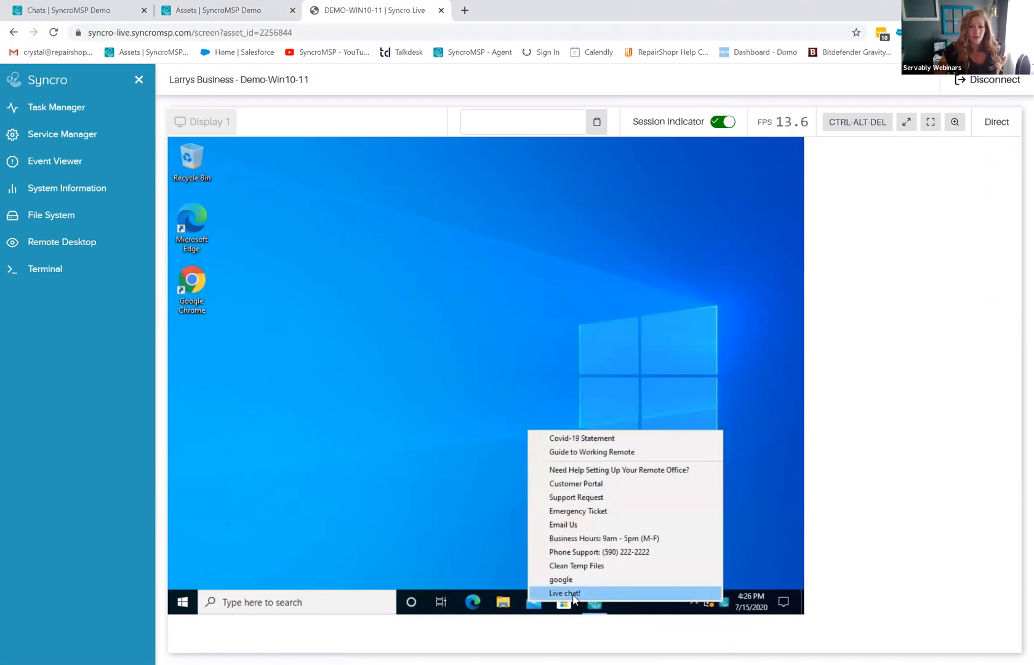
pyautogui.click(573, 594)
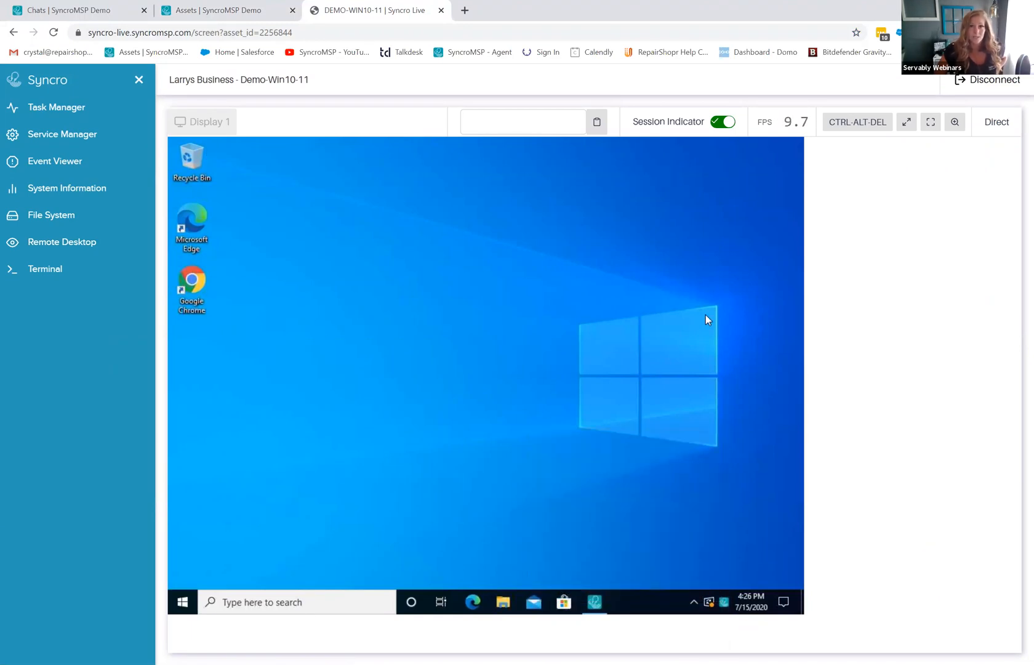
pyautogui.click(234, 12)
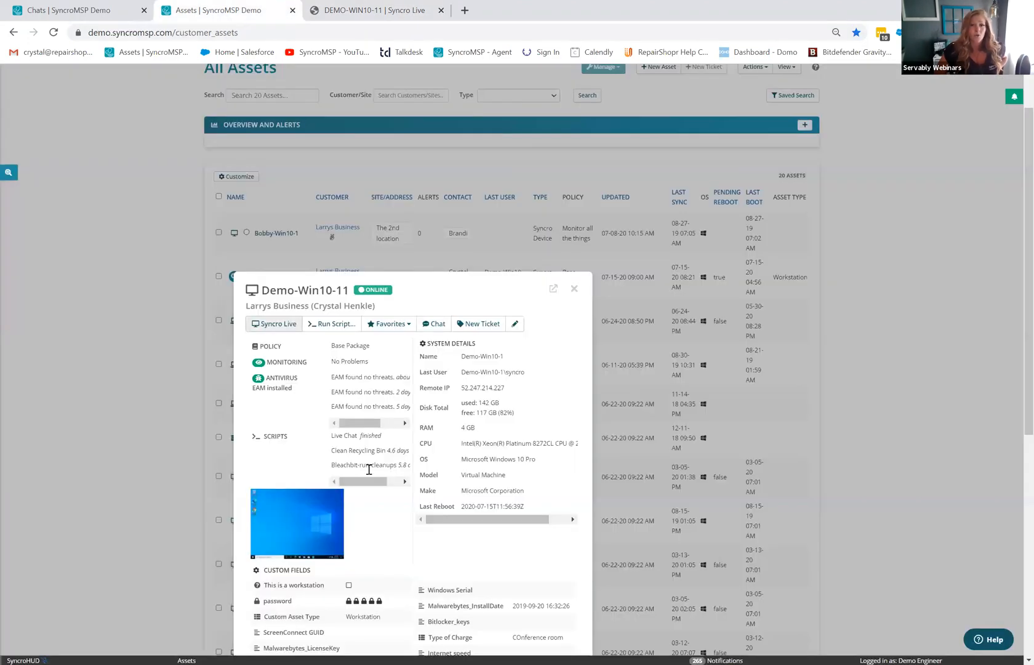
# - Close the Demo-Win10-11 asset details and switch to the Chats | SyncroMSP Demo tab
pyautogui.click(575, 288)
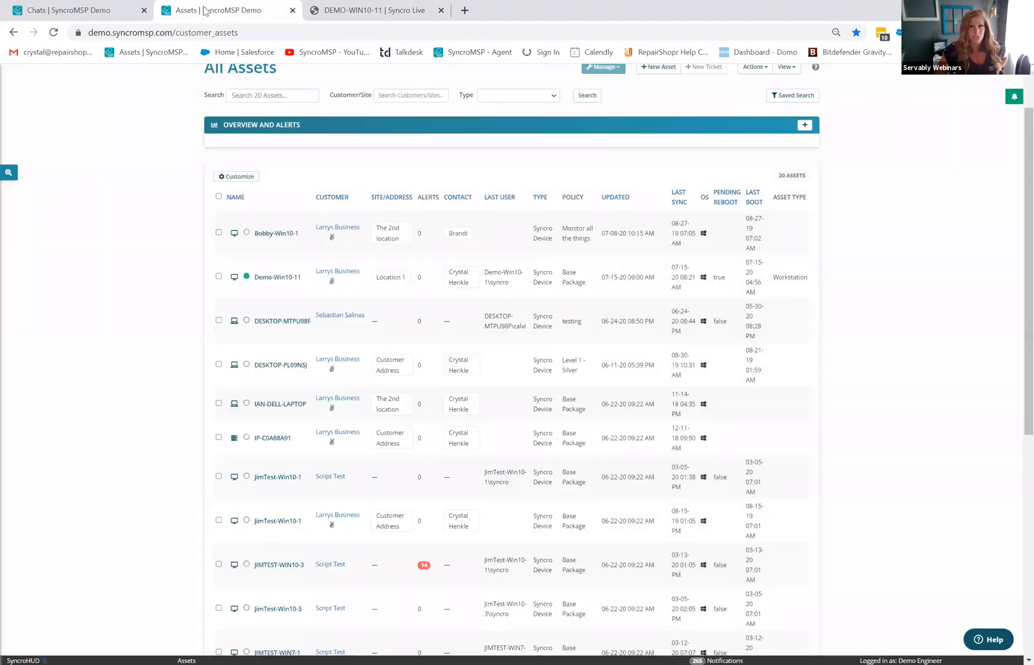
pyautogui.click(99, 11)
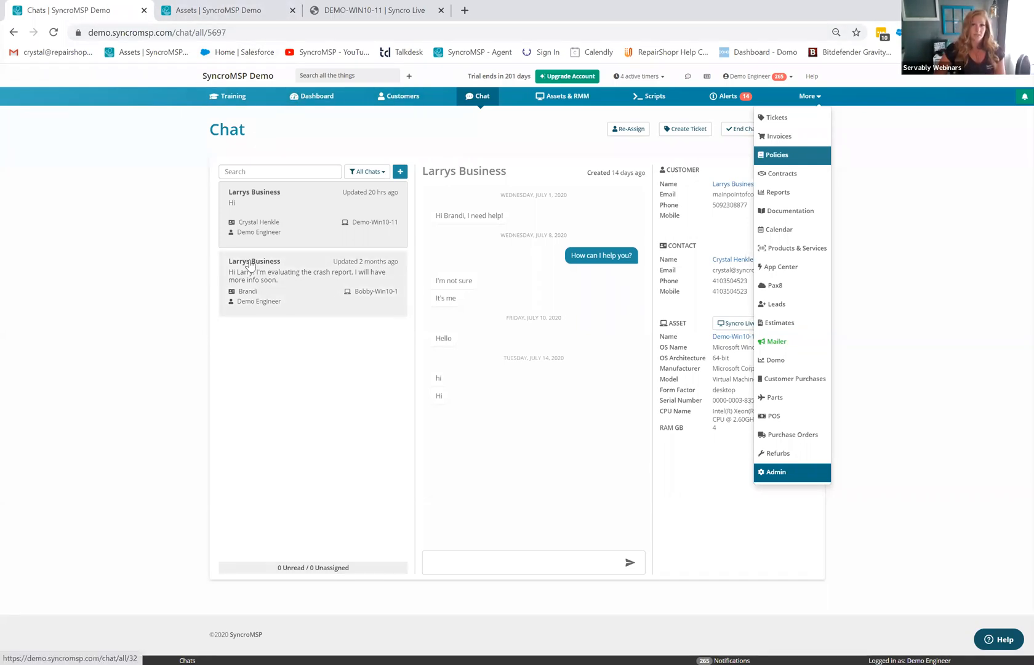
# - Review Larrys Business's archived Chat History, then go to More > Reports
pyautogui.click(728, 186)
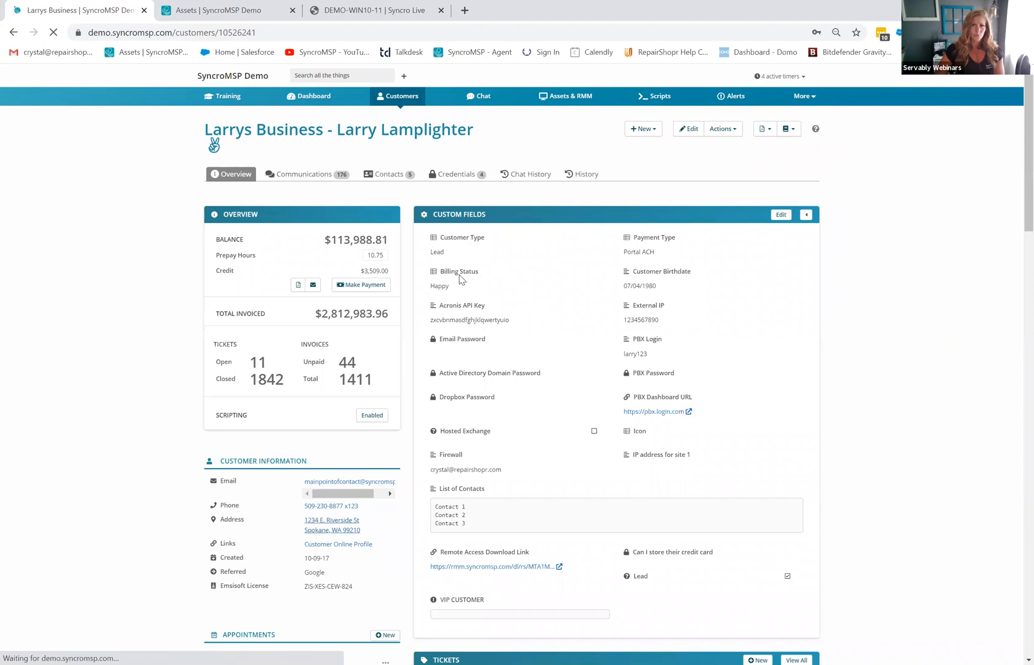
pyautogui.click(537, 176)
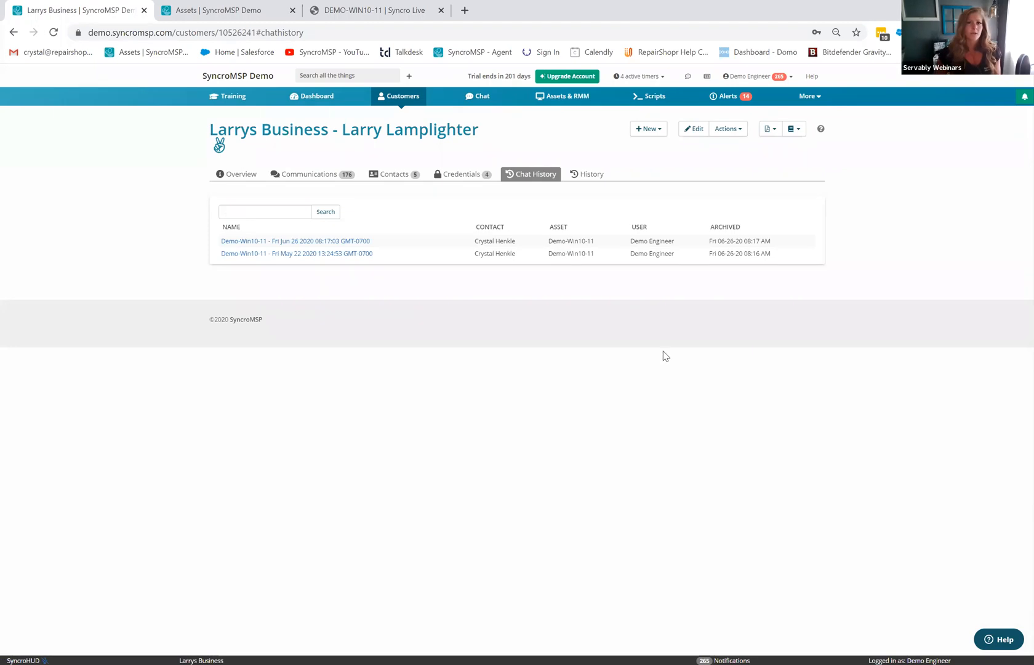
pyautogui.click(409, 77)
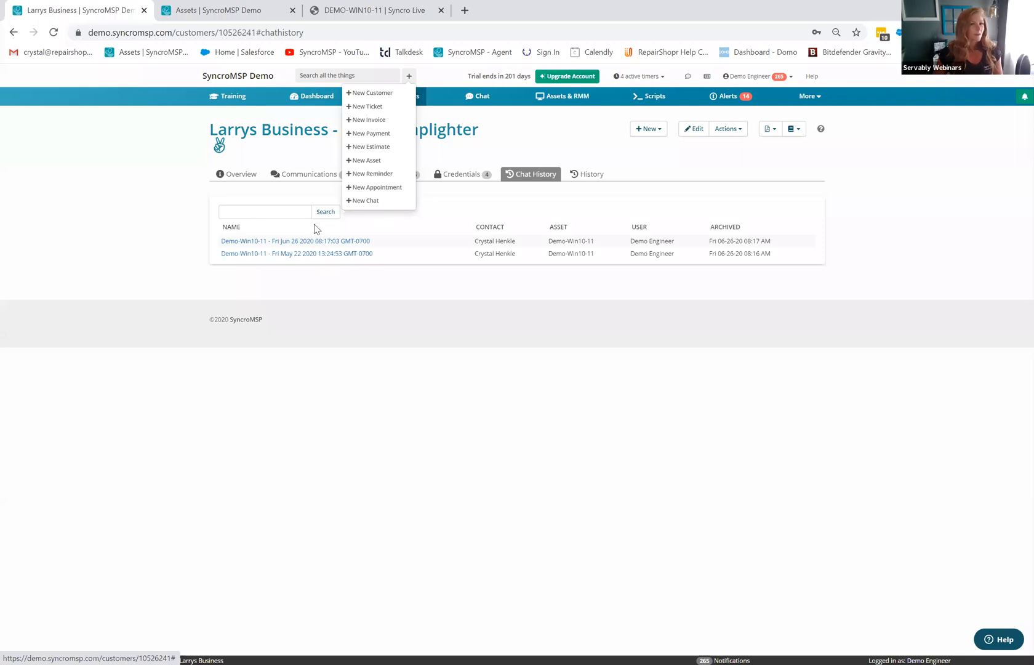
pyautogui.click(465, 374)
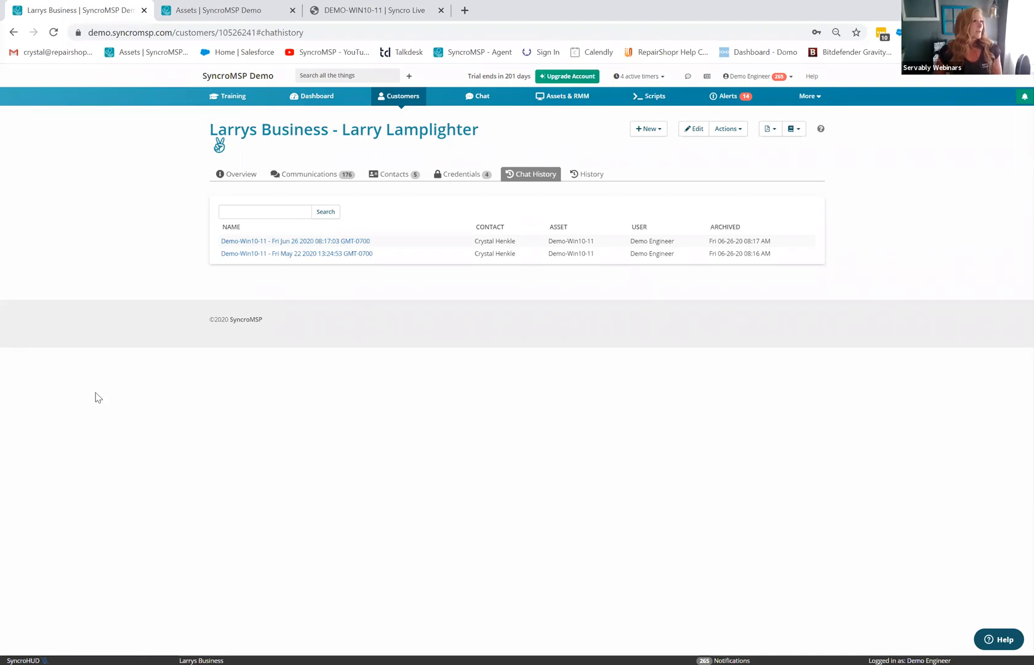
pyautogui.click(807, 97)
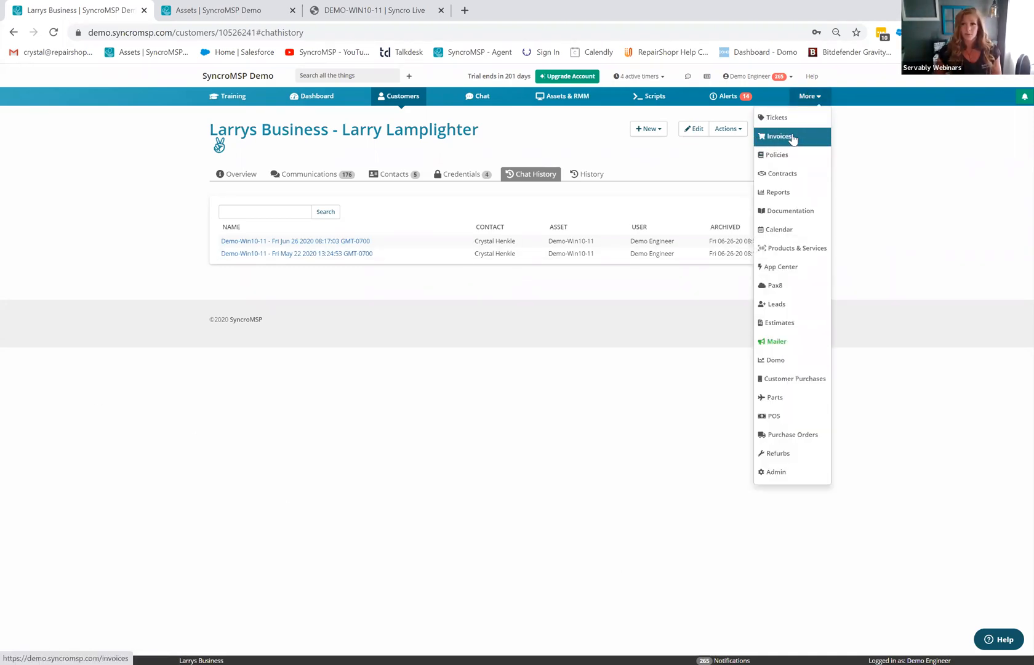
pyautogui.click(778, 193)
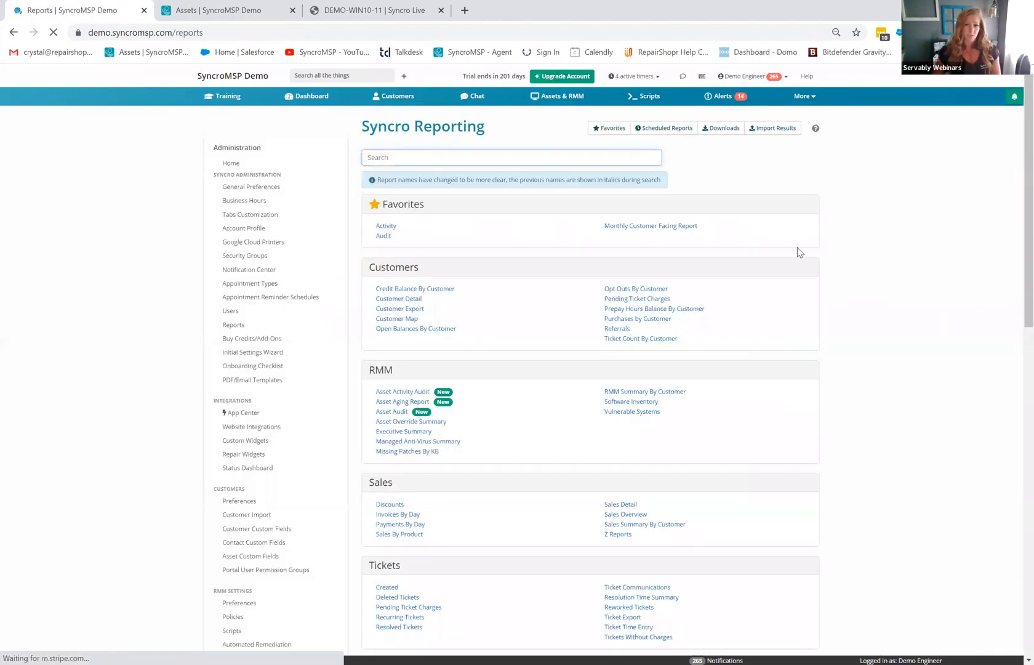
# - Open the Asset Aging Report and pick Larrys Business as its customer
pyautogui.click(409, 402)
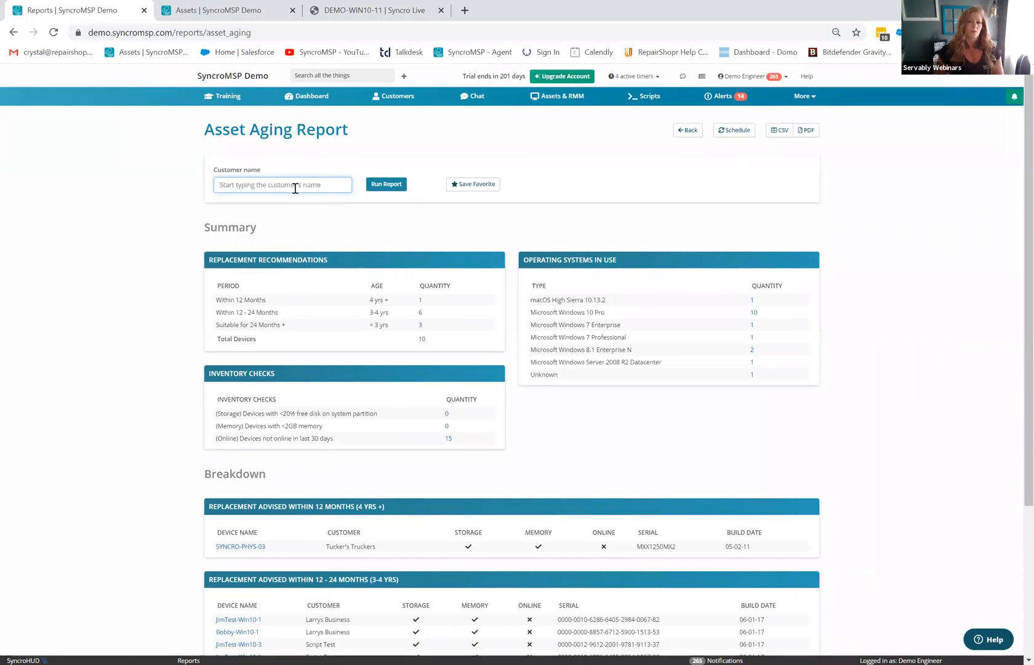
pyautogui.write('lar')
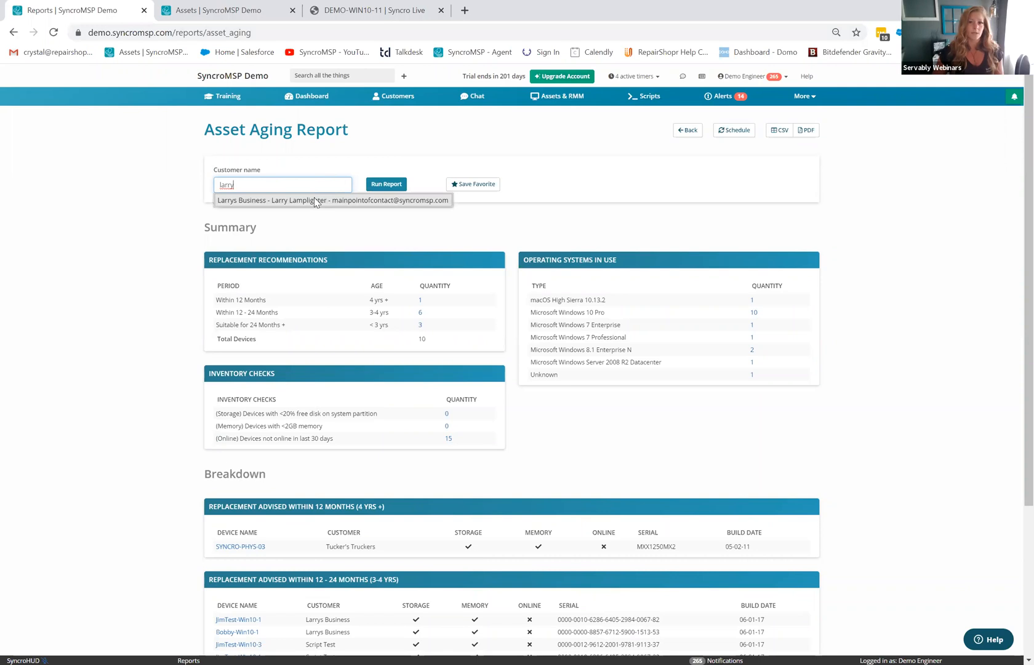
pyautogui.write('ry')
pyautogui.click(315, 200)
# - Run the Asset Aging Report for Larrys Business and scroll through its 4-device breakdown tables
pyautogui.click(384, 186)
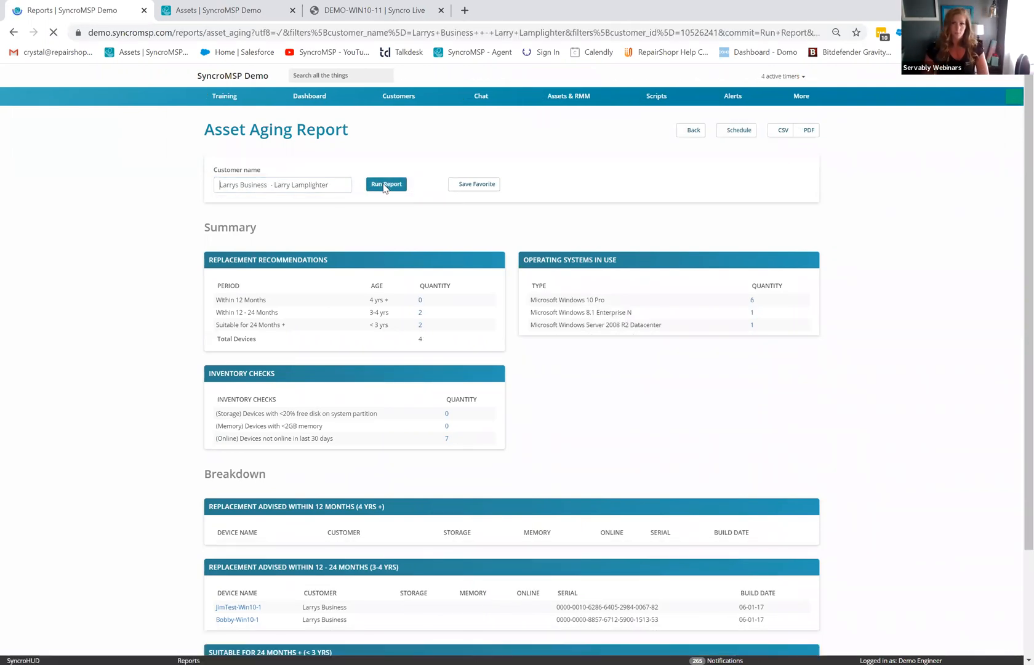
pyautogui.scroll(-2, 657, 328)
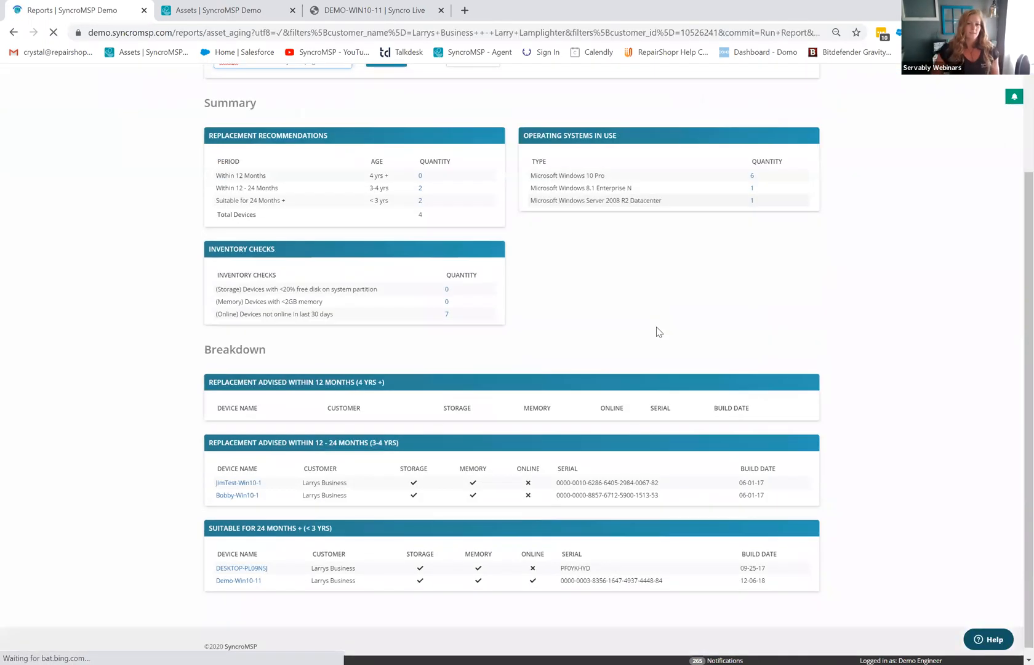
pyautogui.scroll(2, 658, 331)
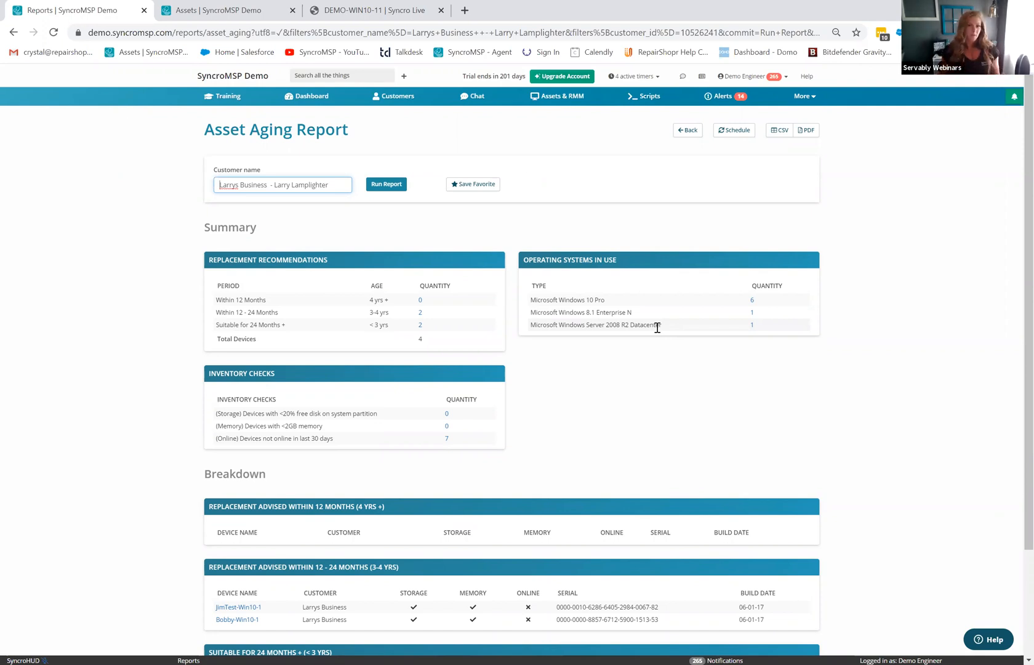
pyautogui.scroll(-3, 658, 327)
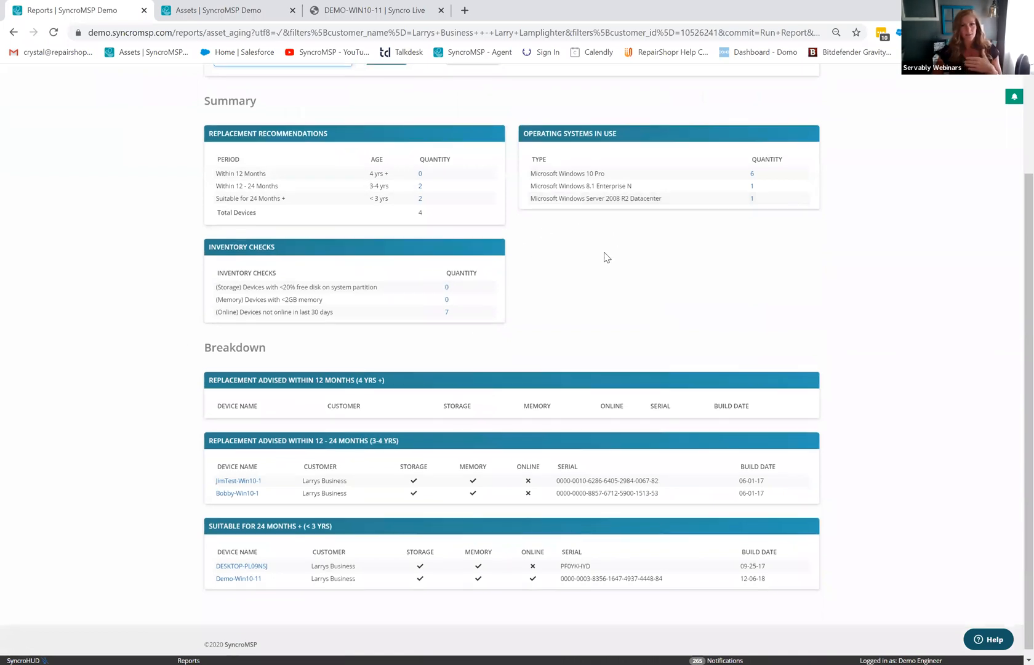
pyautogui.scroll(-1, 290, 394)
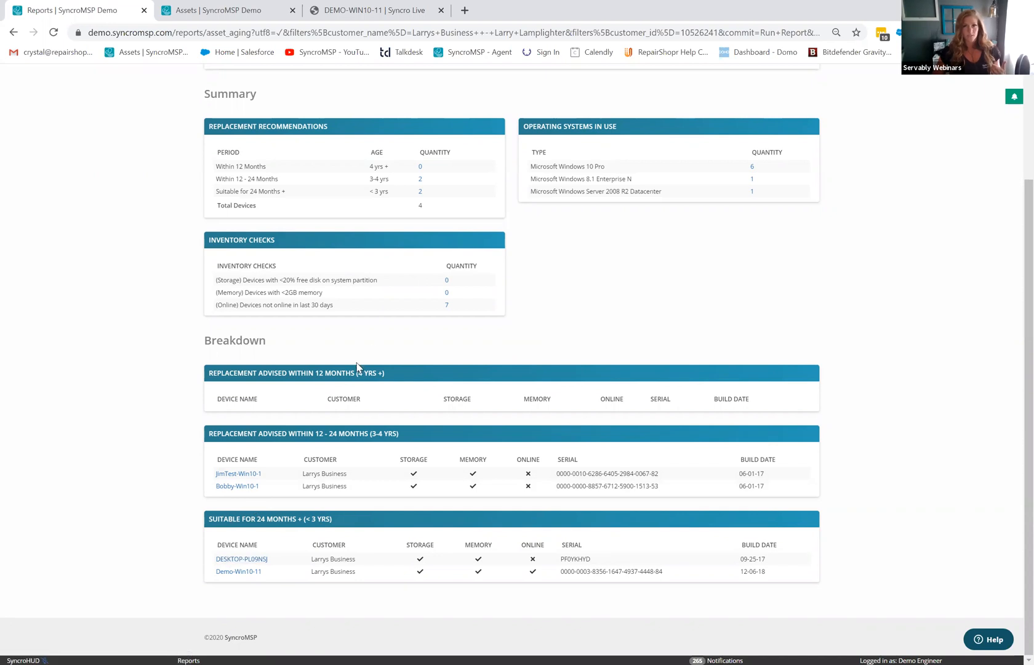
pyautogui.scroll(3, 357, 367)
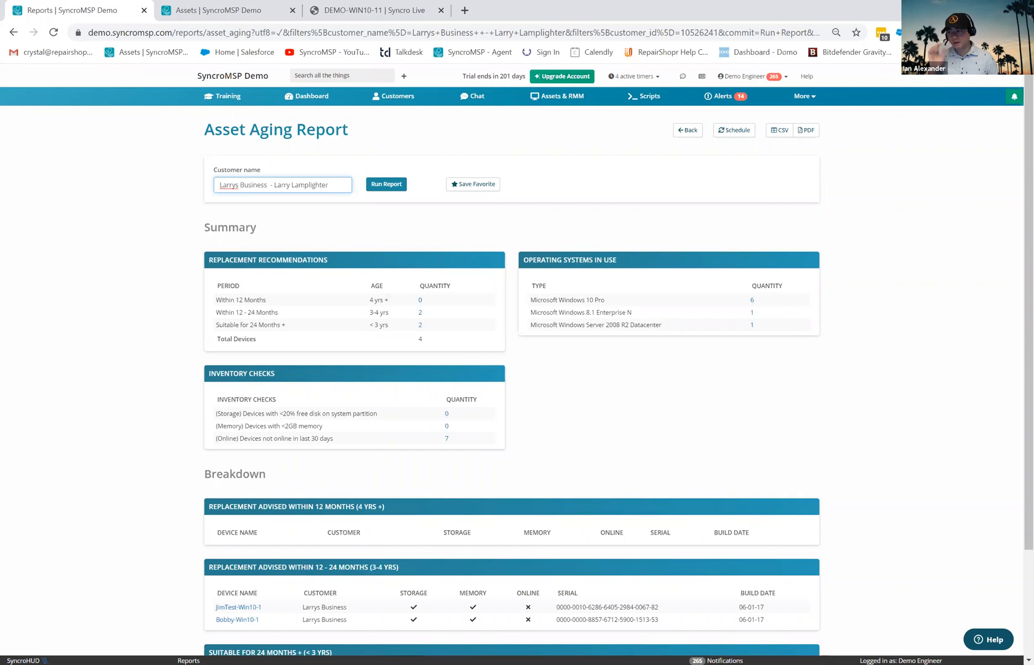
# - Go to More > Admin and open the API Tokens page
pyautogui.click(802, 96)
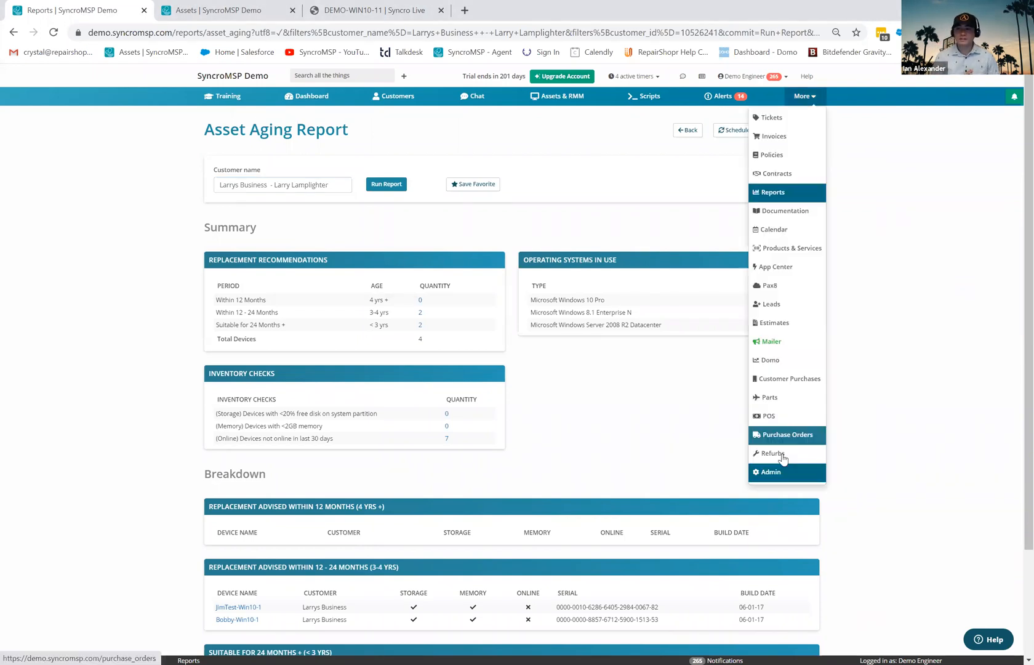
pyautogui.click(773, 473)
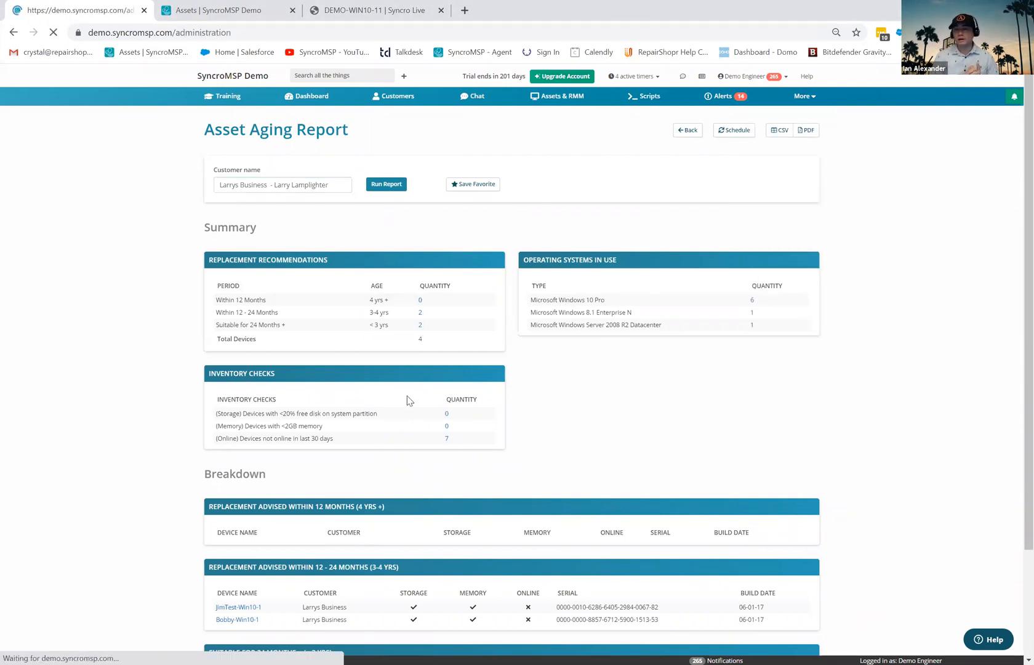
pyautogui.scroll(-15, 248, 500)
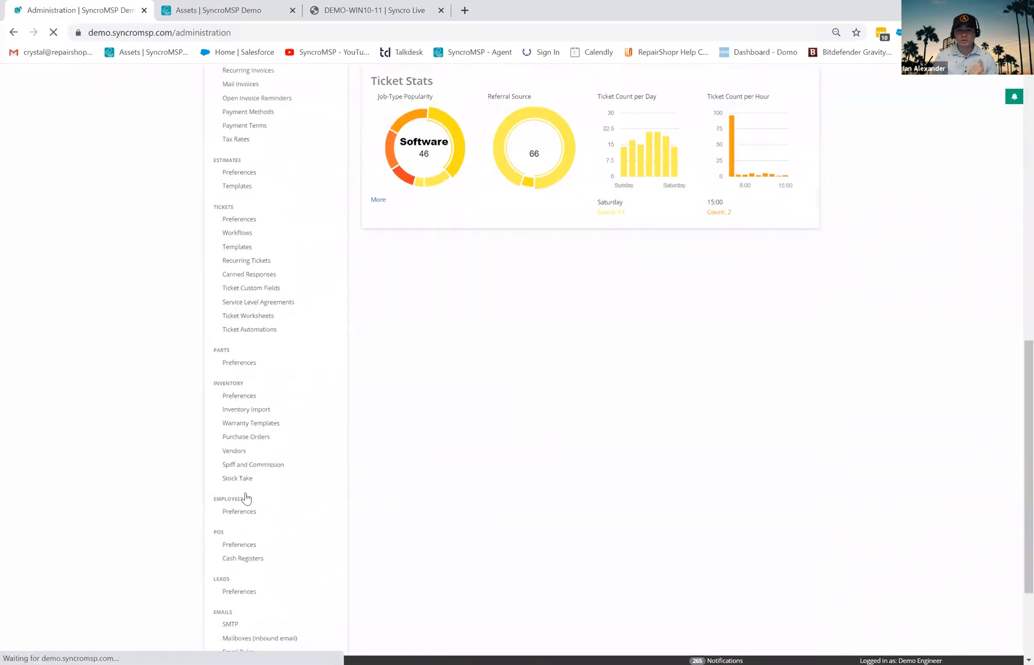
pyautogui.click(245, 558)
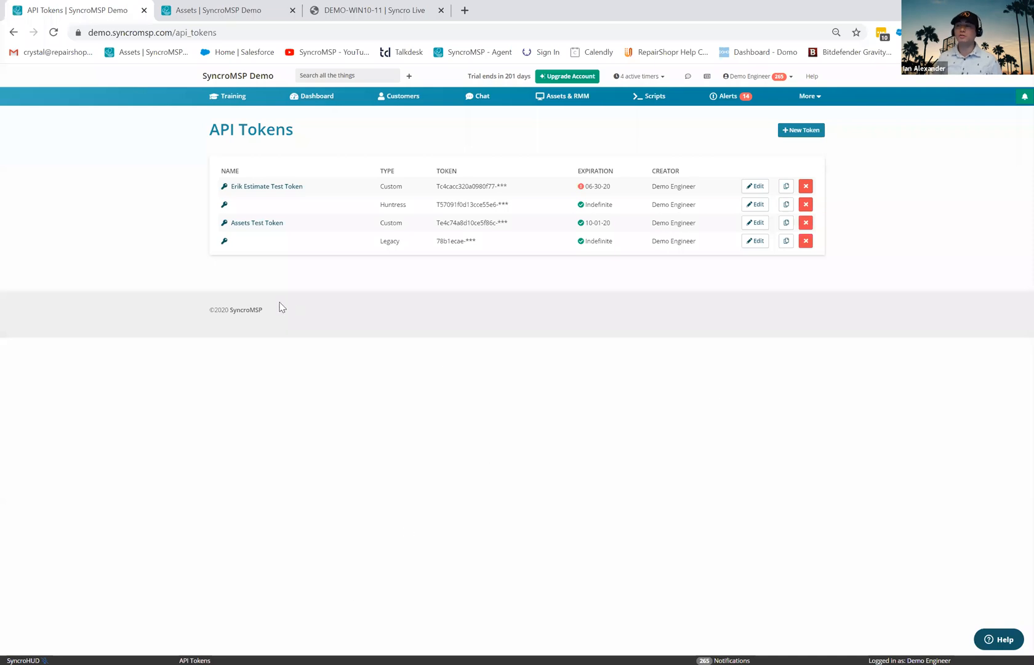
pyautogui.click(794, 130)
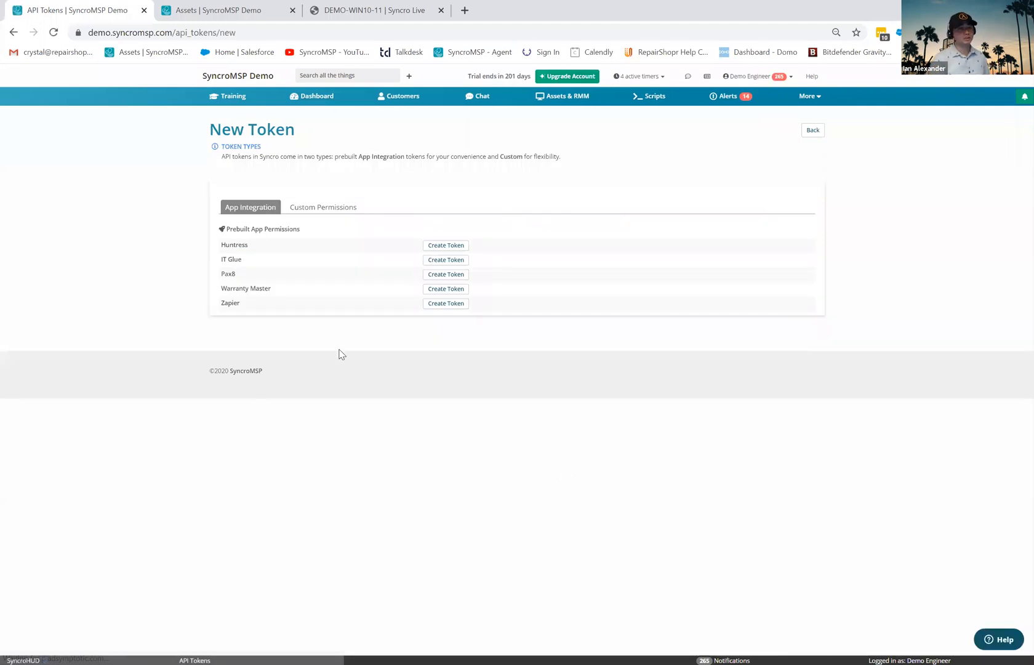
pyautogui.click(444, 275)
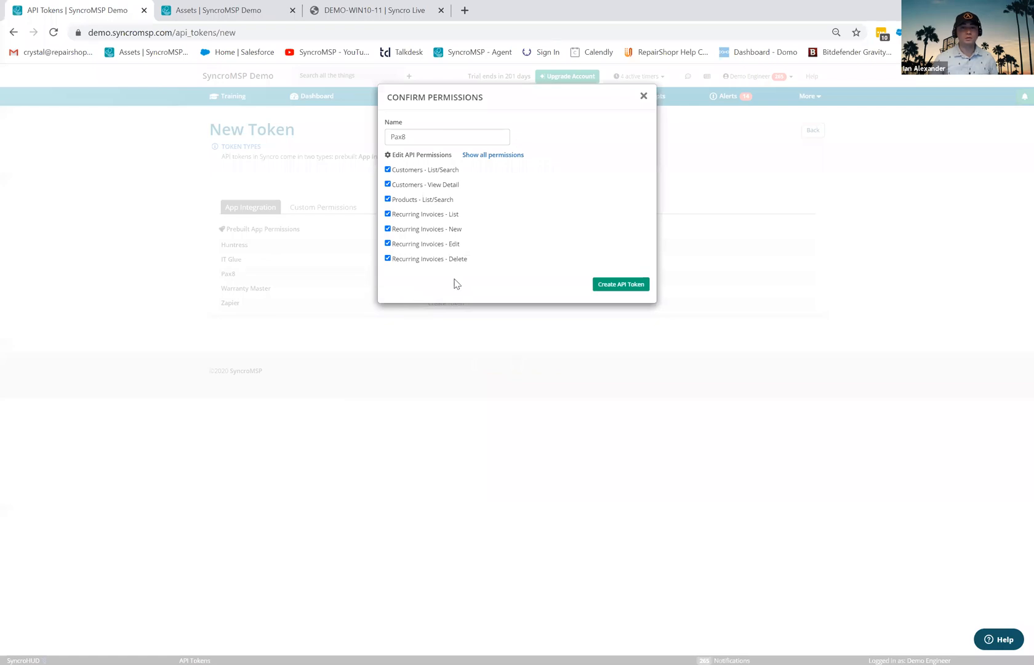
pyautogui.click(503, 157)
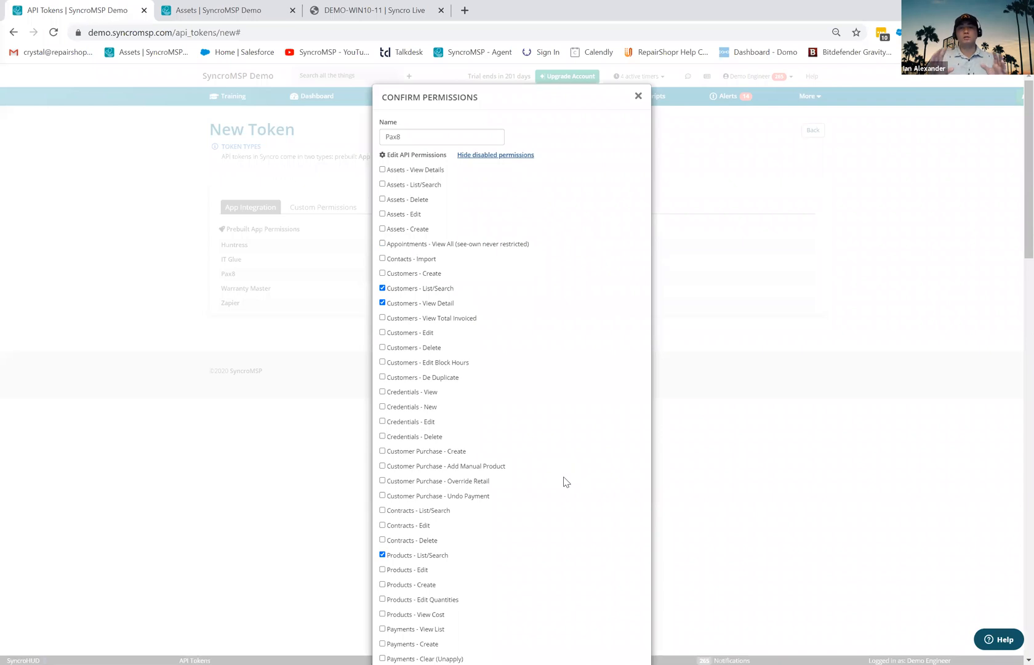
pyautogui.scroll(-2, 565, 482)
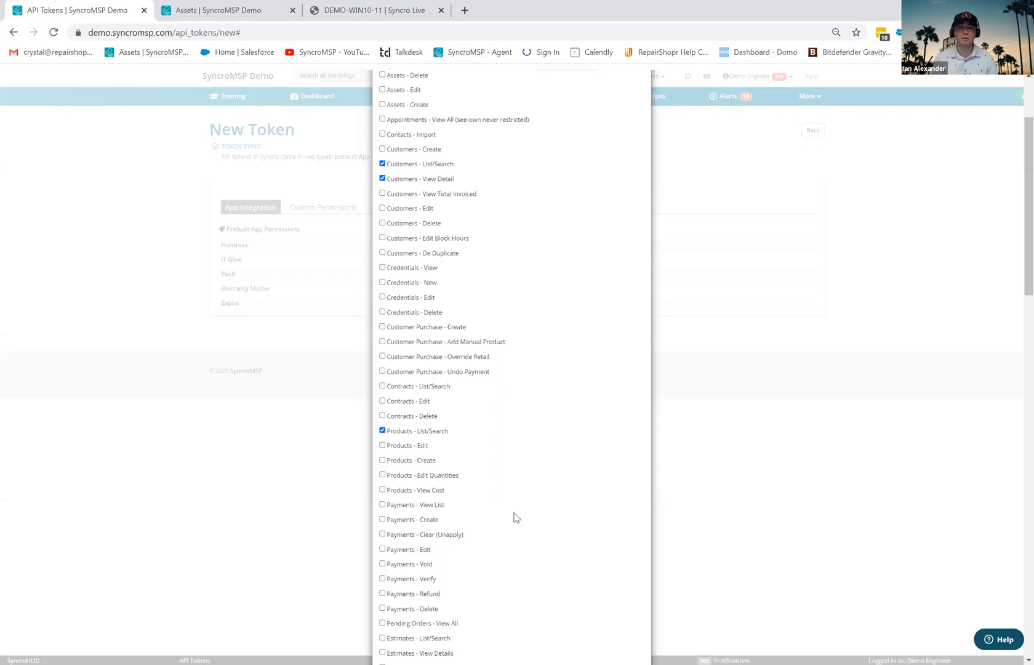
pyautogui.scroll(2, 529, 228)
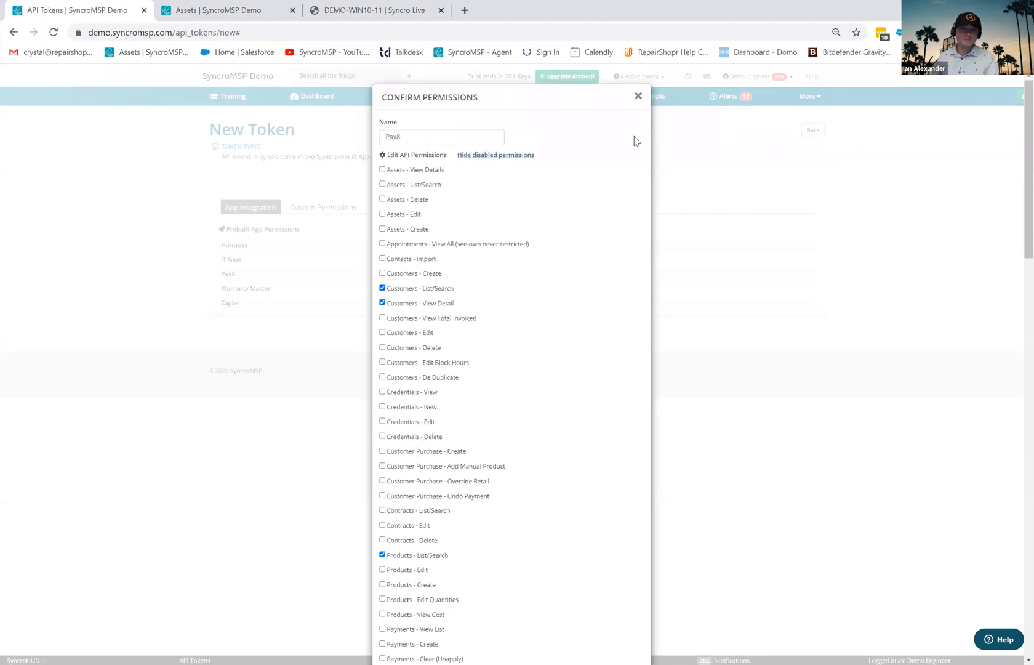
pyautogui.click(637, 97)
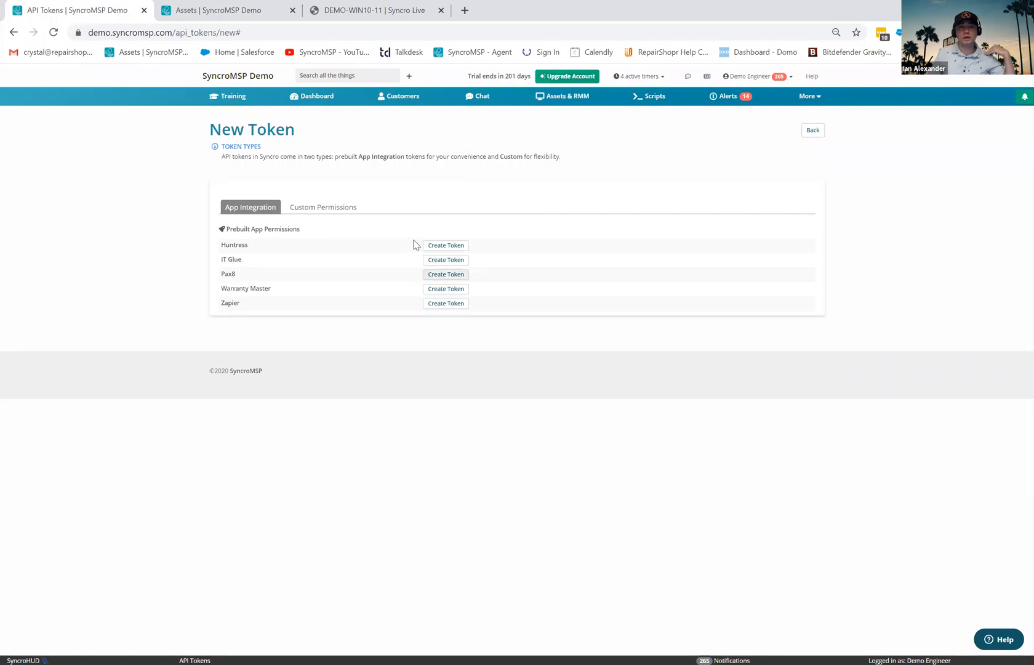
# - Review the Custom Permissions token options and Expiration setting, then go to Assets & RMM
pyautogui.click(349, 206)
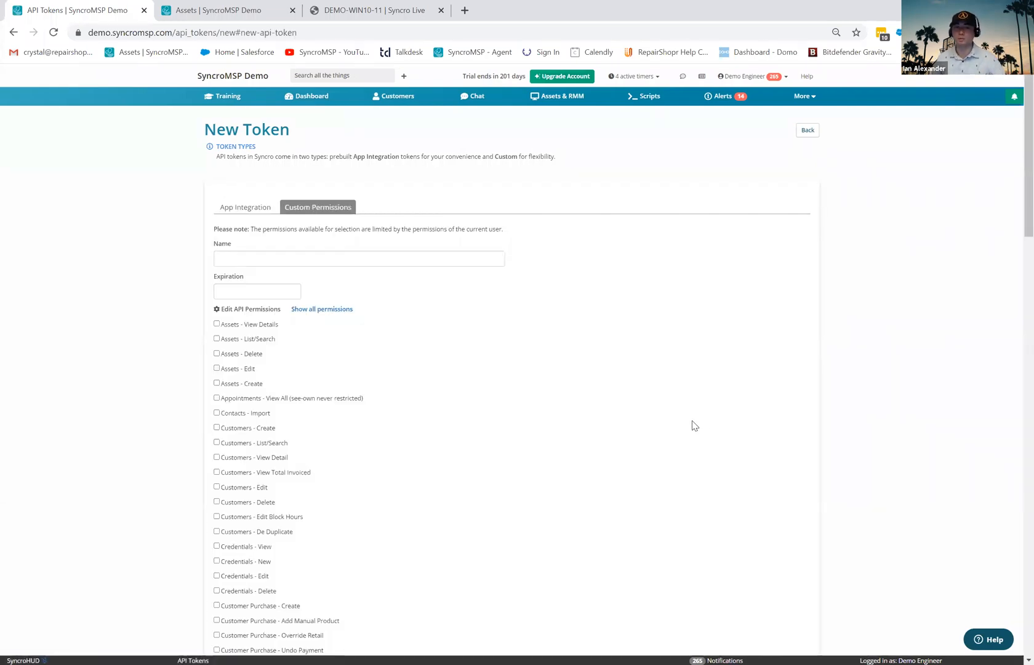
pyautogui.scroll(-4, 695, 431)
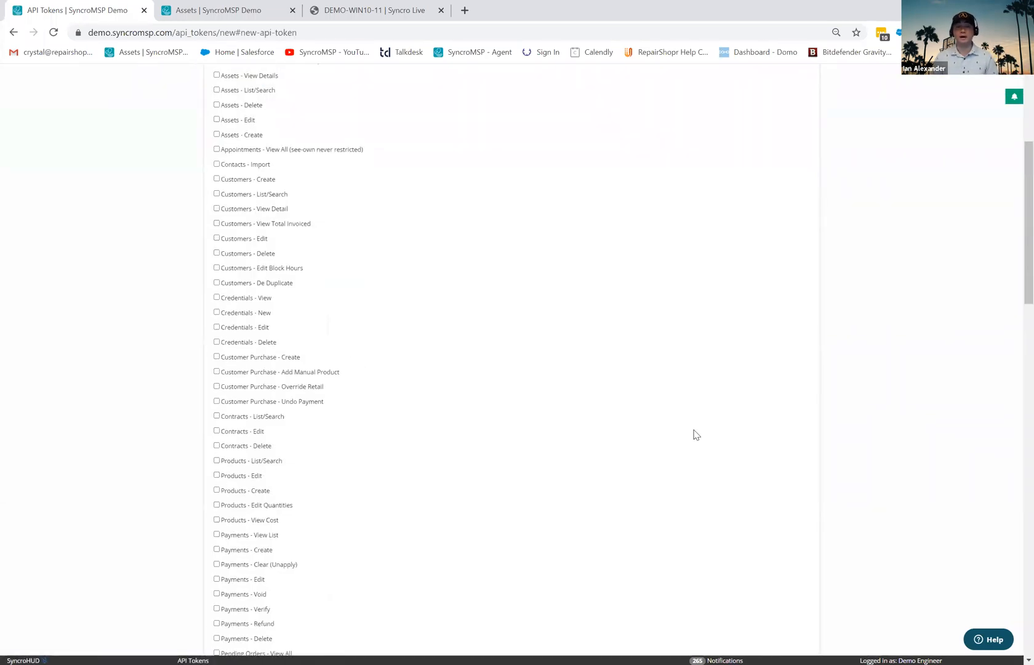
pyautogui.scroll(4, 694, 434)
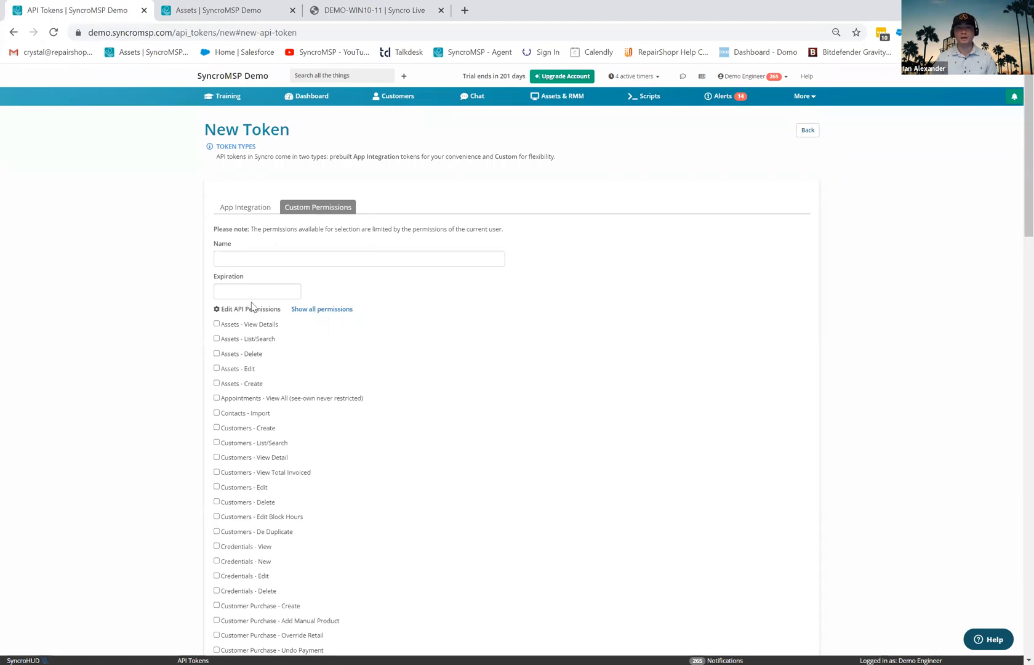
pyautogui.doubleClick(231, 277)
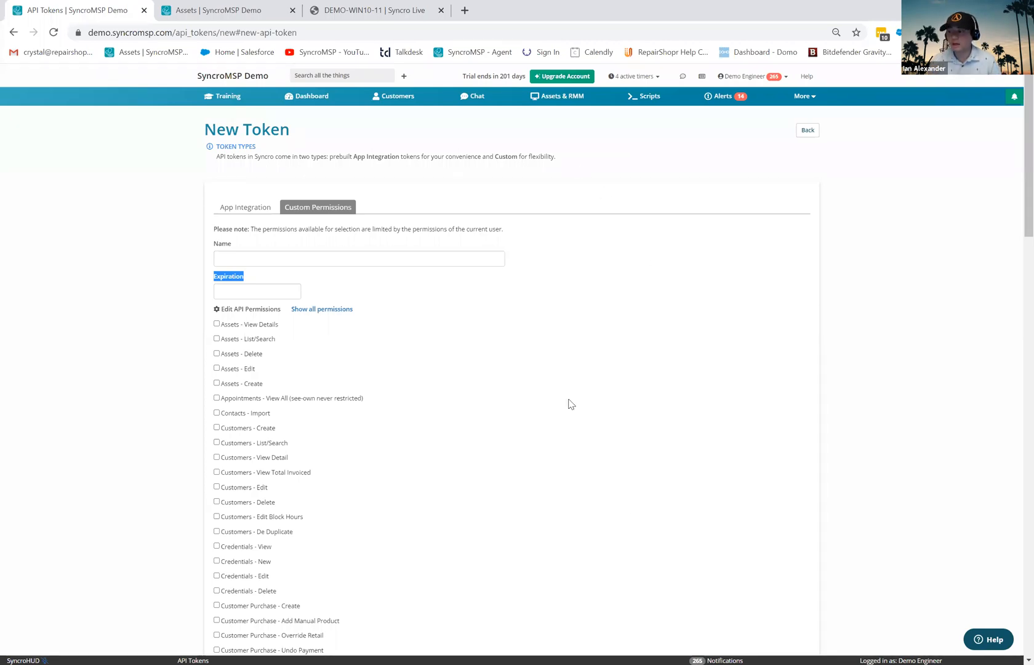
pyautogui.click(553, 95)
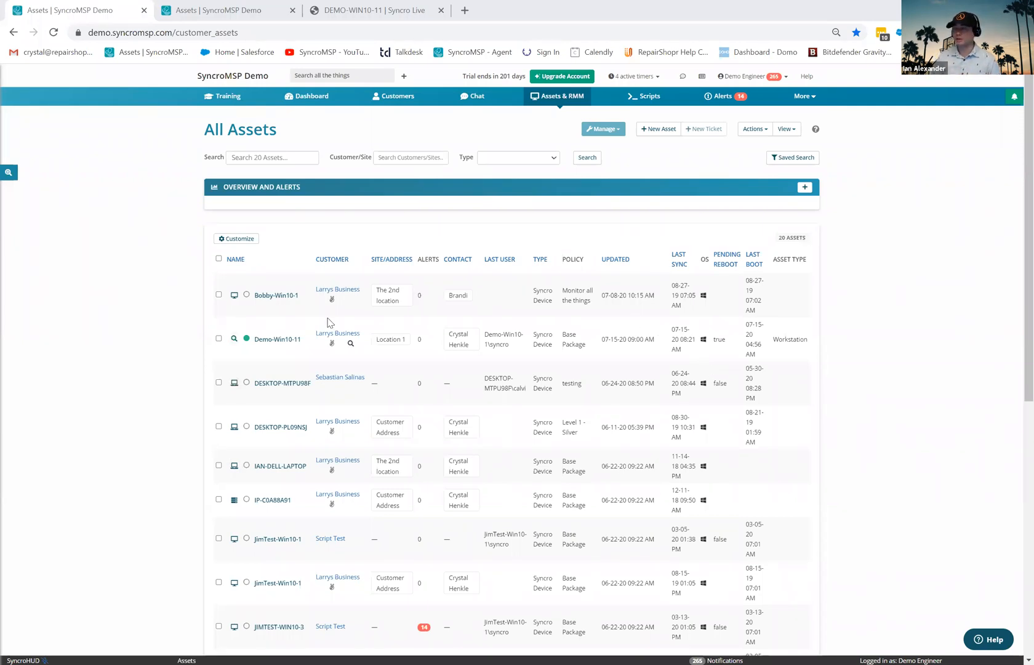
# - Select Bobby-Win10-1 and Demo-Win10-11, preview Manage > Run Script without running, then open More > Admin
pyautogui.click(219, 295)
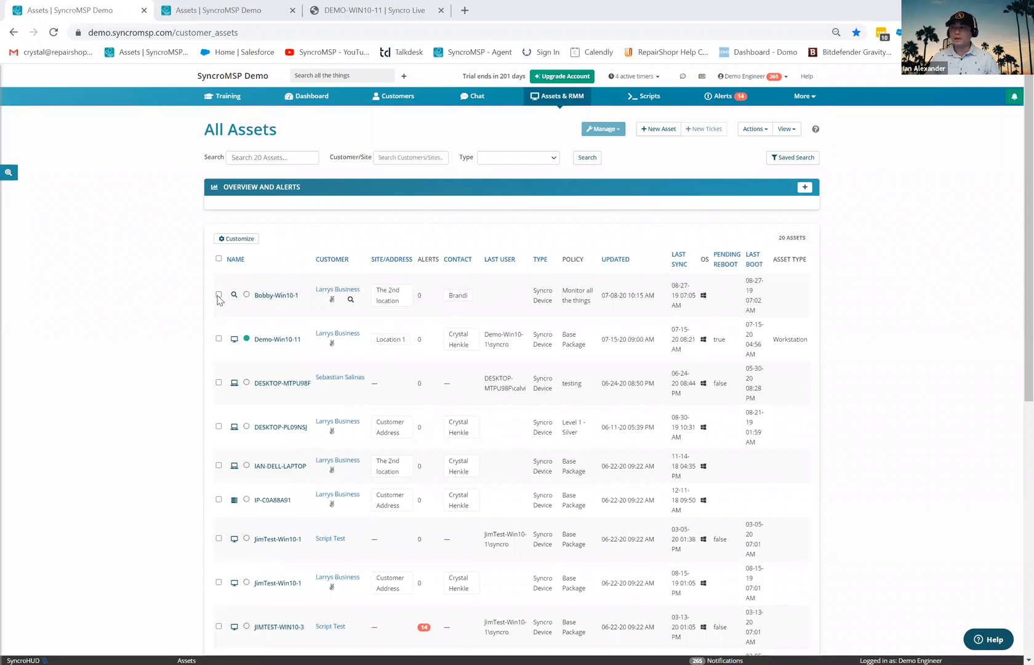
pyautogui.click(219, 338)
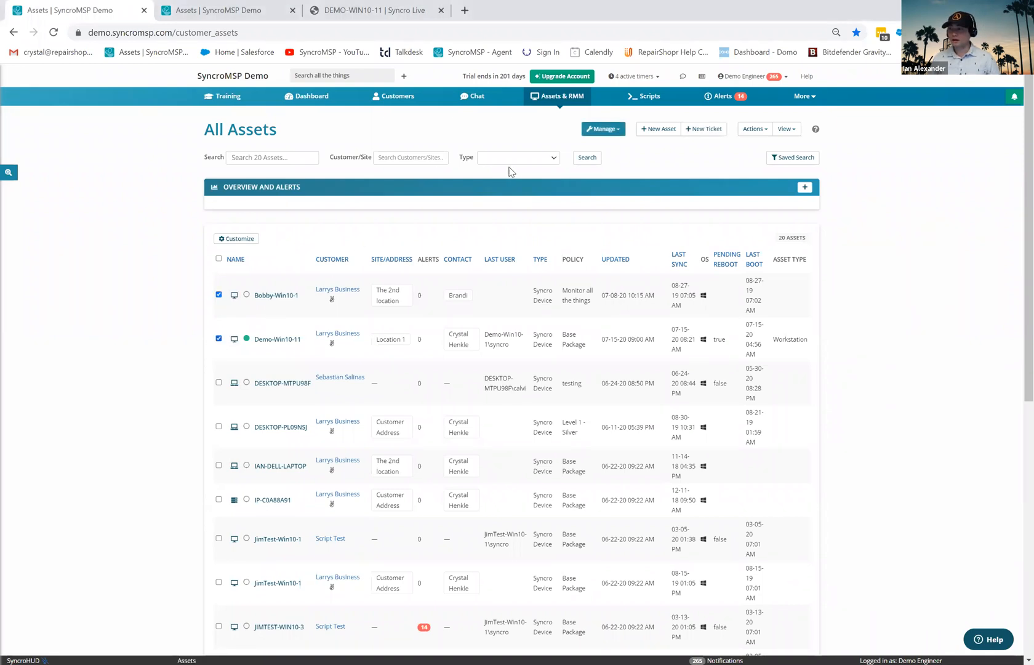
pyautogui.click(609, 131)
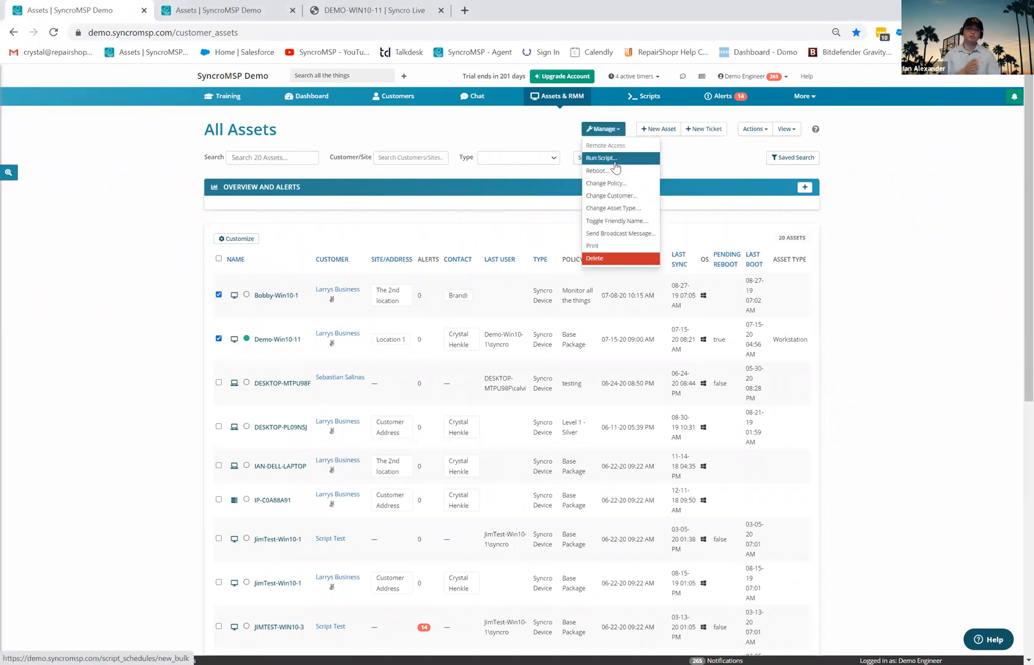
pyautogui.click(615, 159)
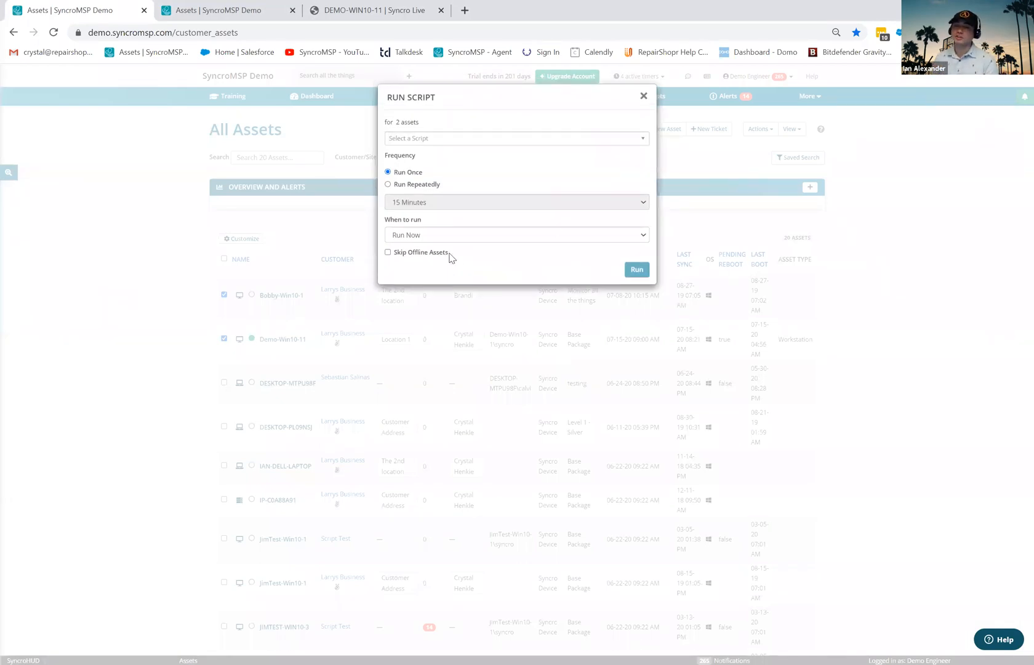
pyautogui.moveTo(449, 257); pyautogui.dragTo(397, 261)
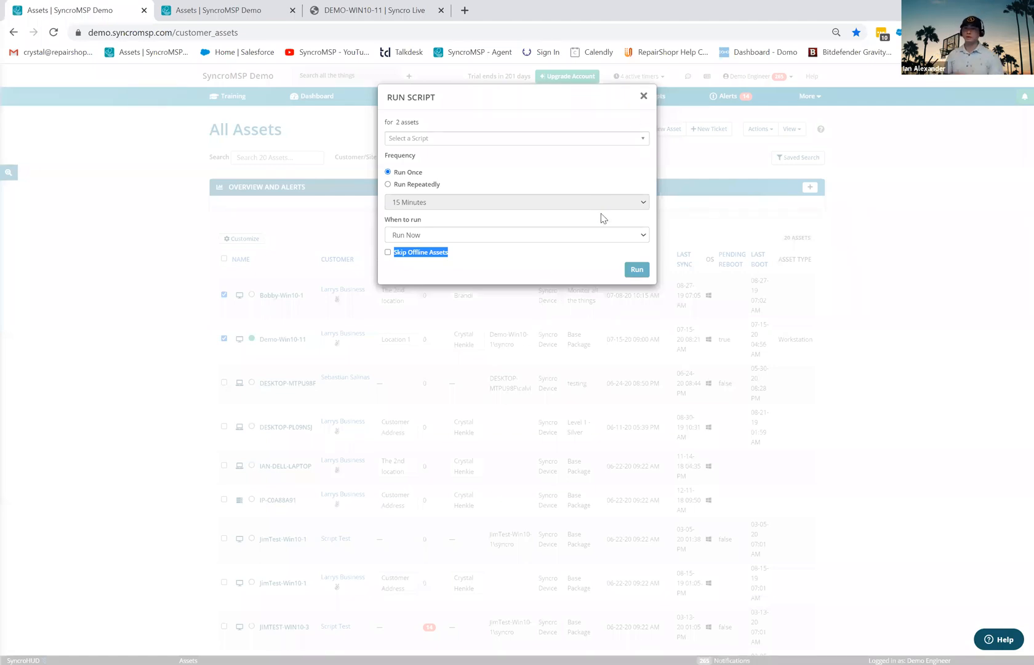
pyautogui.click(643, 98)
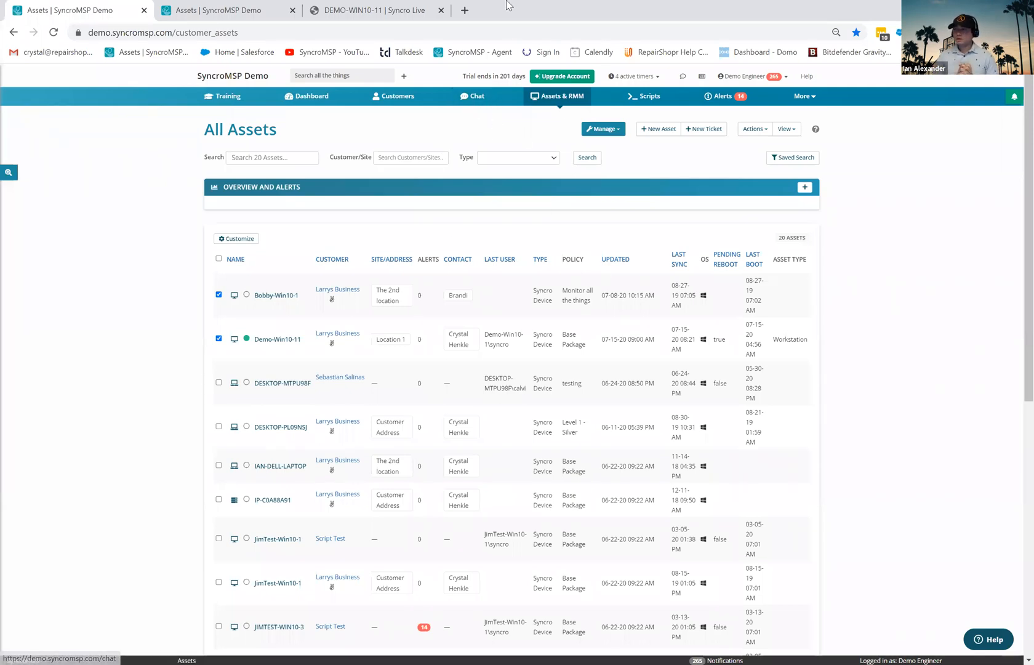
pyautogui.click(803, 96)
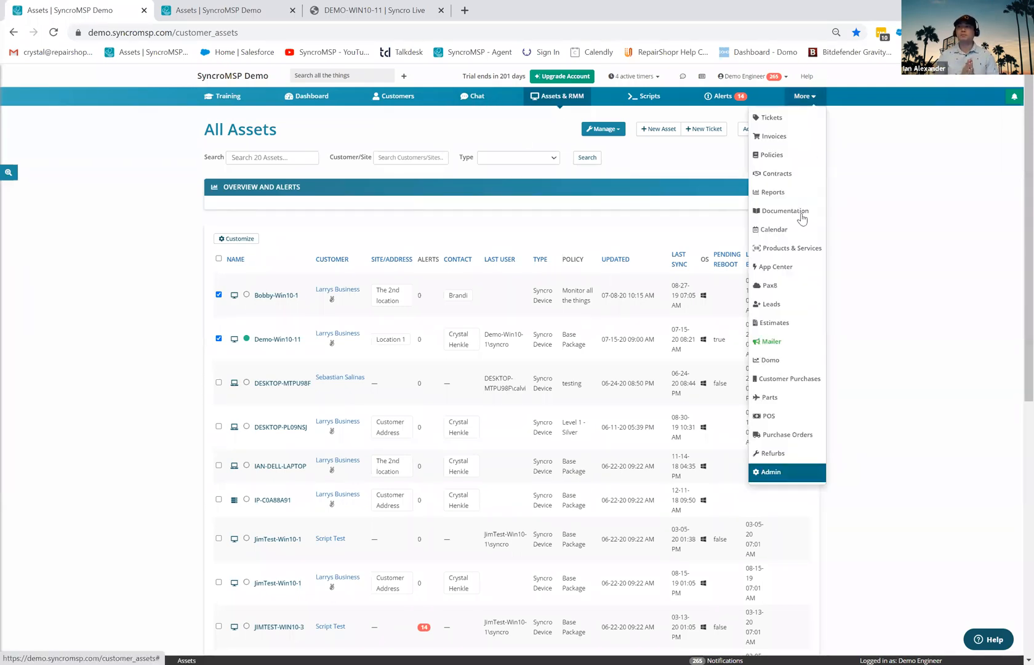
pyautogui.click(782, 473)
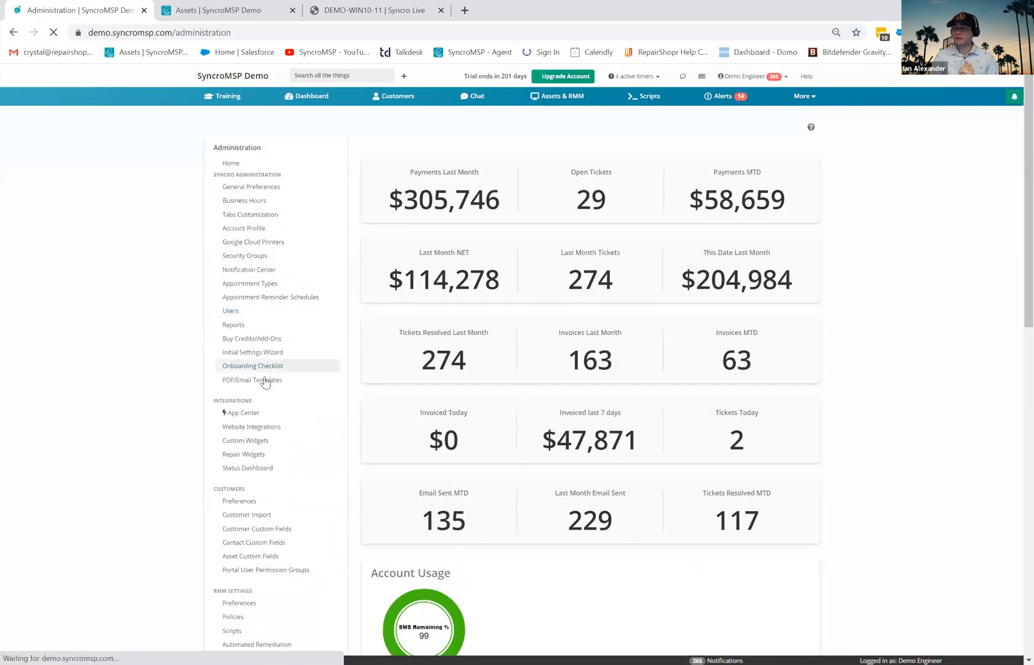
# - Edit the Ticket Template under PDF/Email Templates and filter its template tags by 'ticket'
pyautogui.click(266, 382)
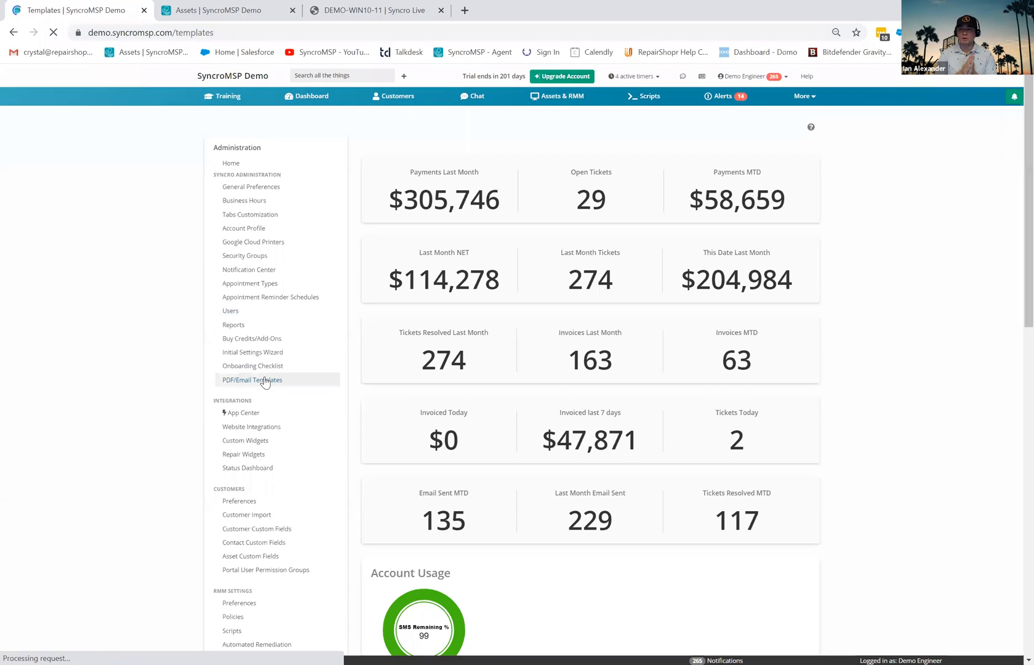
pyautogui.click(457, 217)
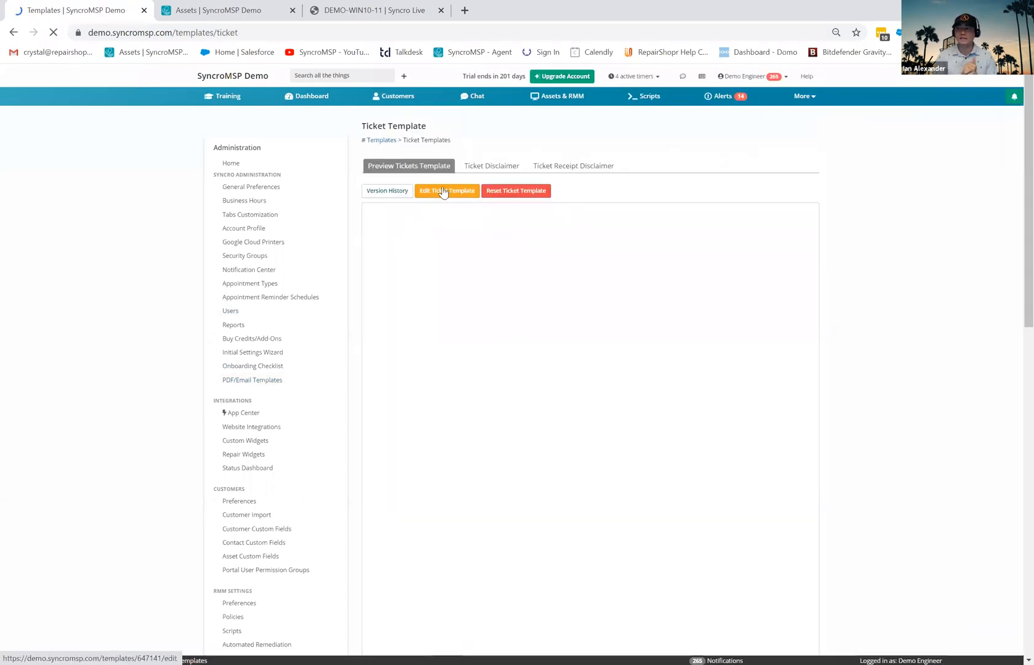
pyautogui.click(443, 191)
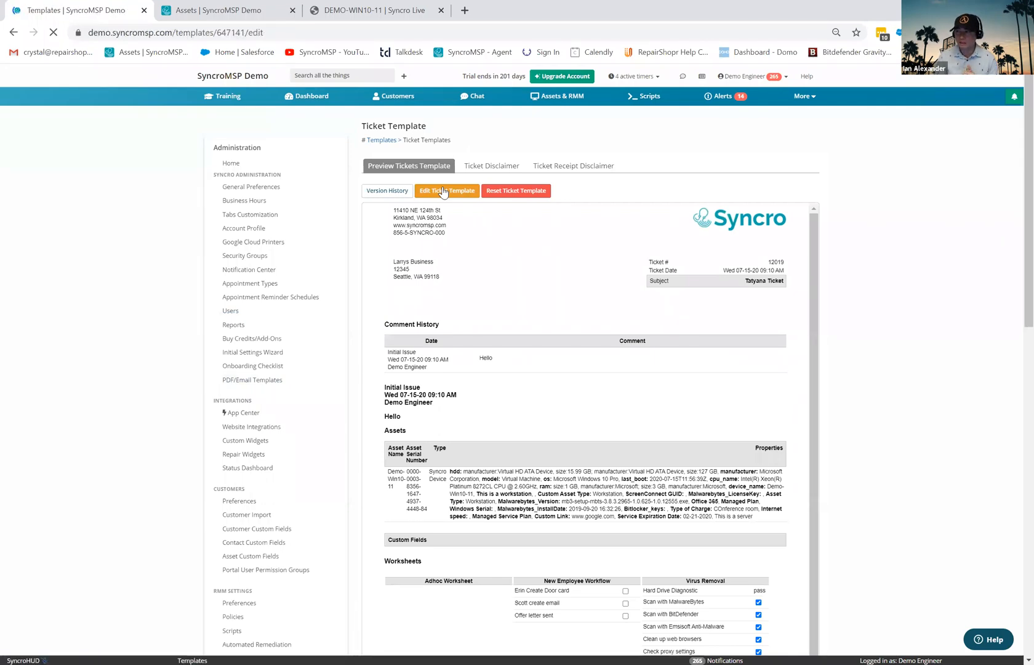
pyautogui.click(730, 194)
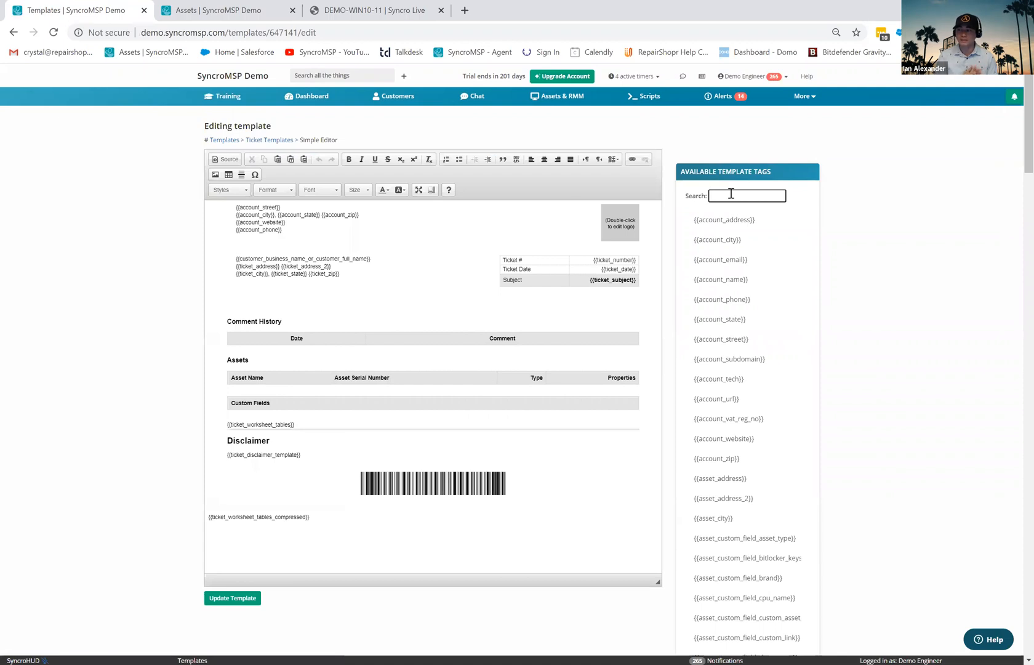
pyautogui.write('ickn')
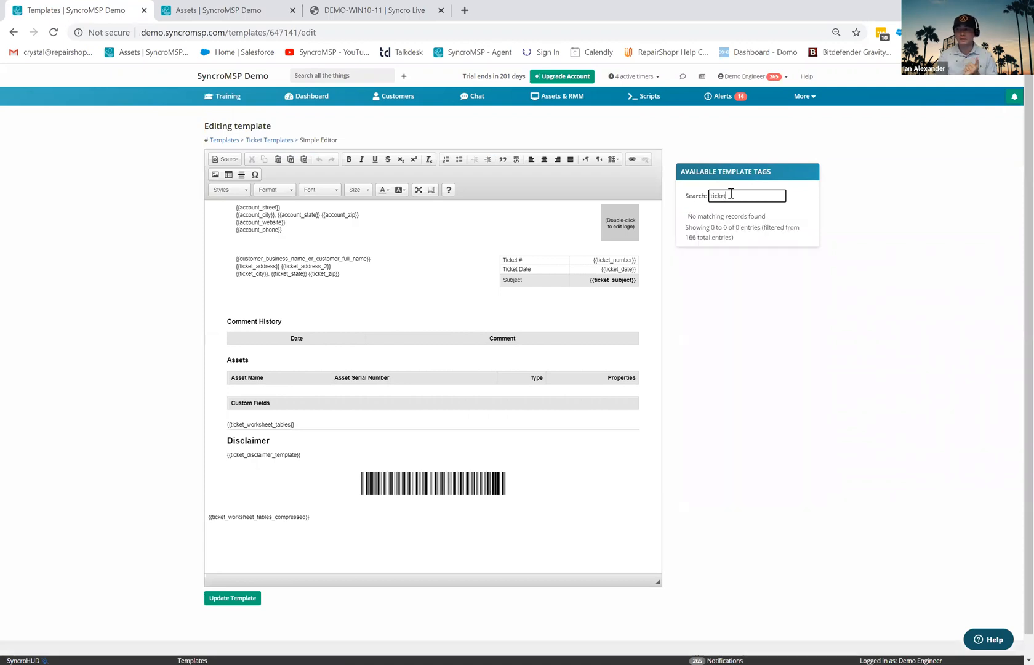
pyautogui.press('BackSpace')
pyautogui.write('et')
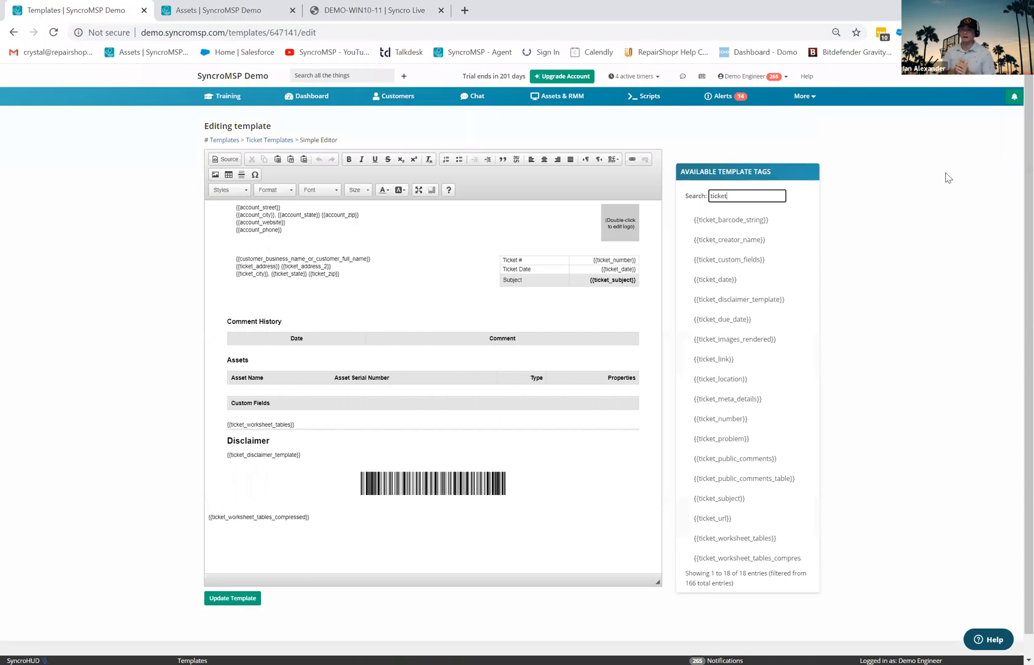
pyautogui.click(804, 96)
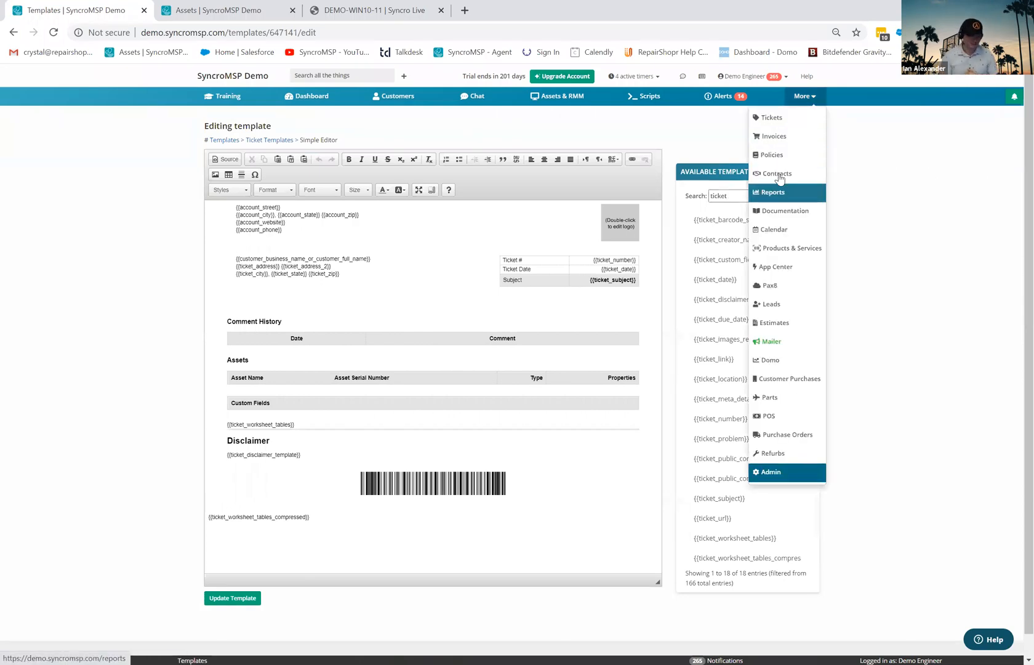
# - View the HIPAA integration page in App Center, then return to the App Center gallery
pyautogui.click(798, 269)
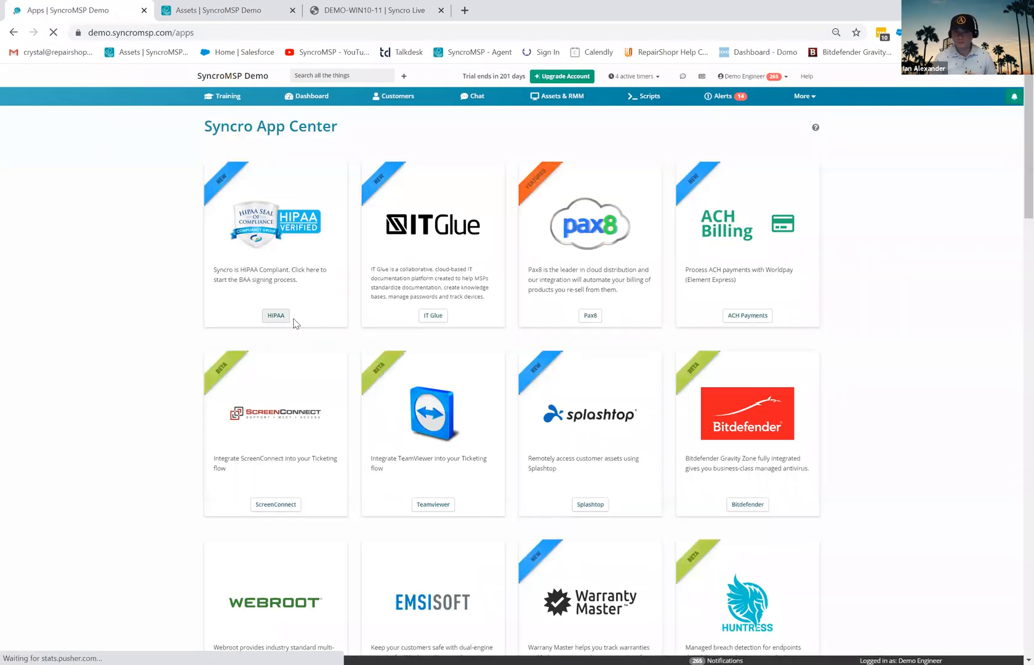
pyautogui.click(266, 319)
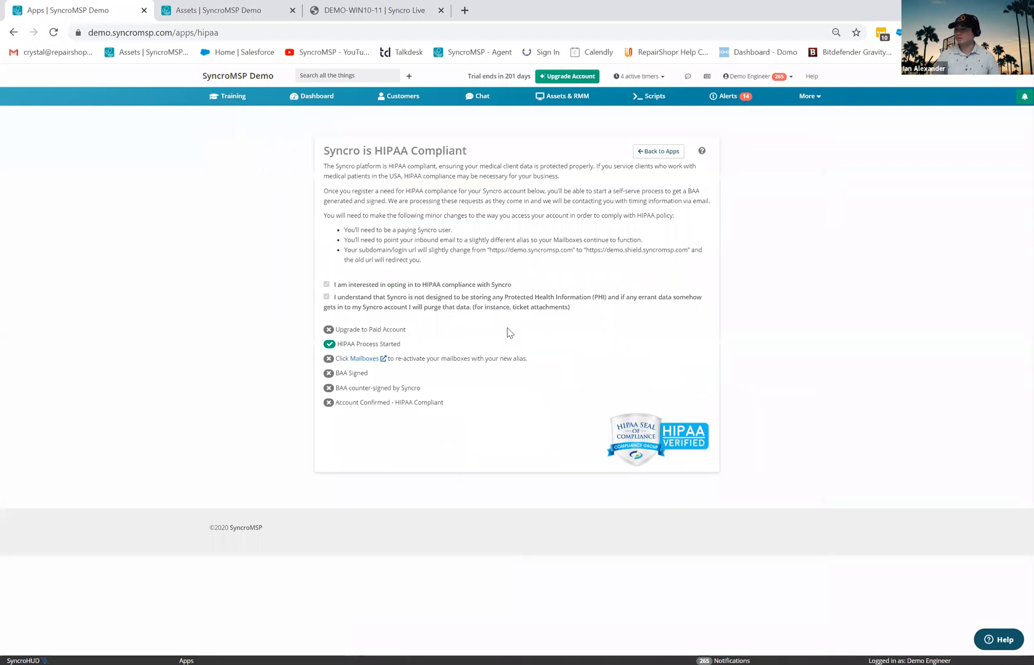
pyautogui.click(819, 99)
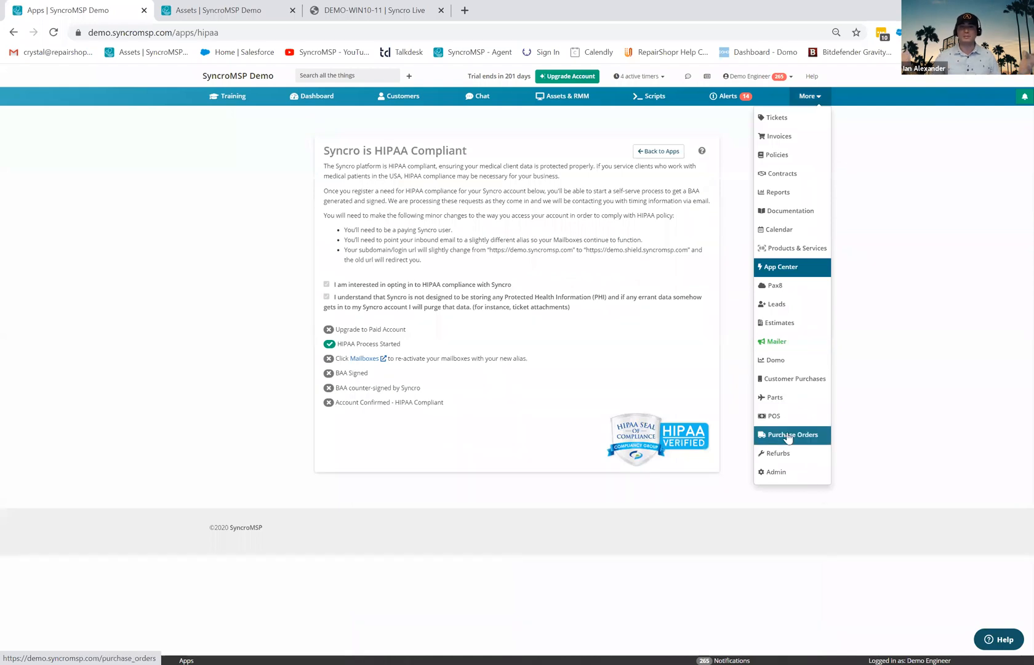
pyautogui.click(786, 272)
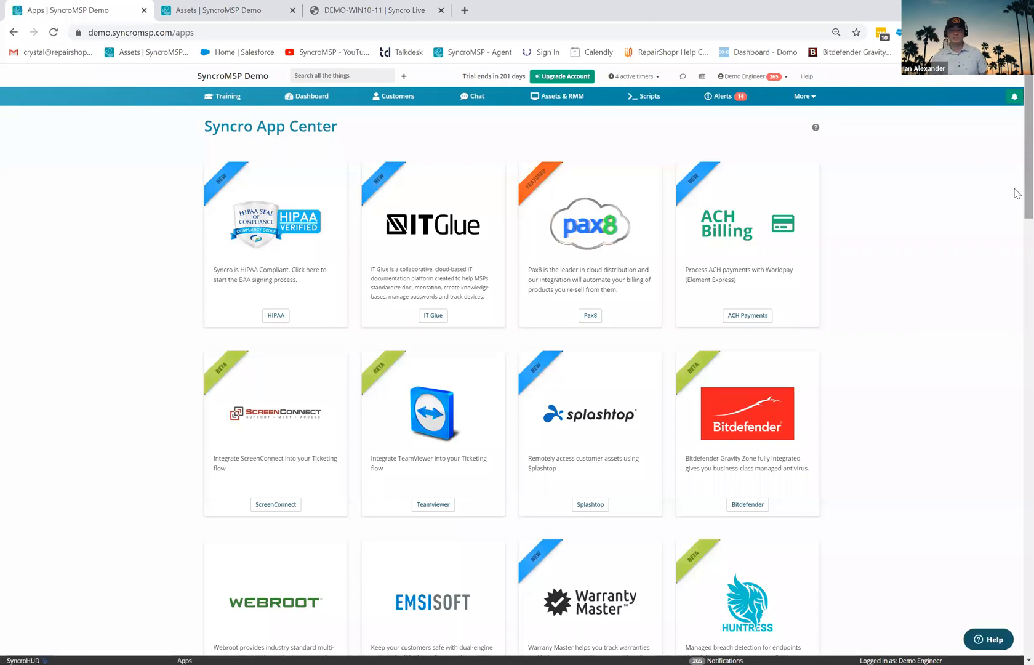
# - Open the BYO Twilio SMS integration settings and open the Mailer in a new browser tab
pyautogui.scroll(-20, 1017, 193)
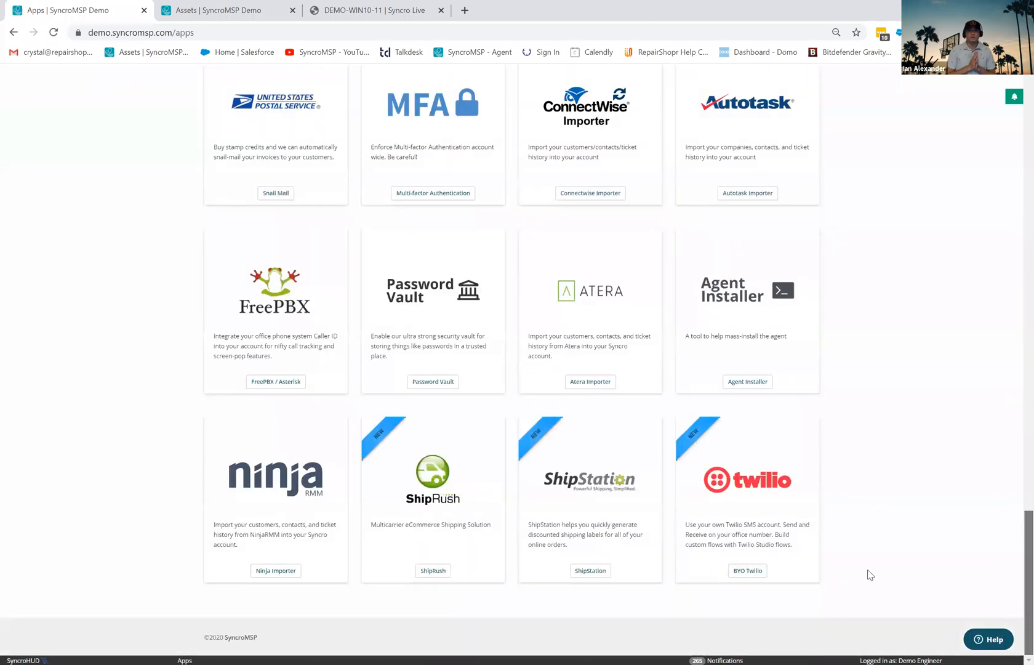
pyautogui.click(747, 574)
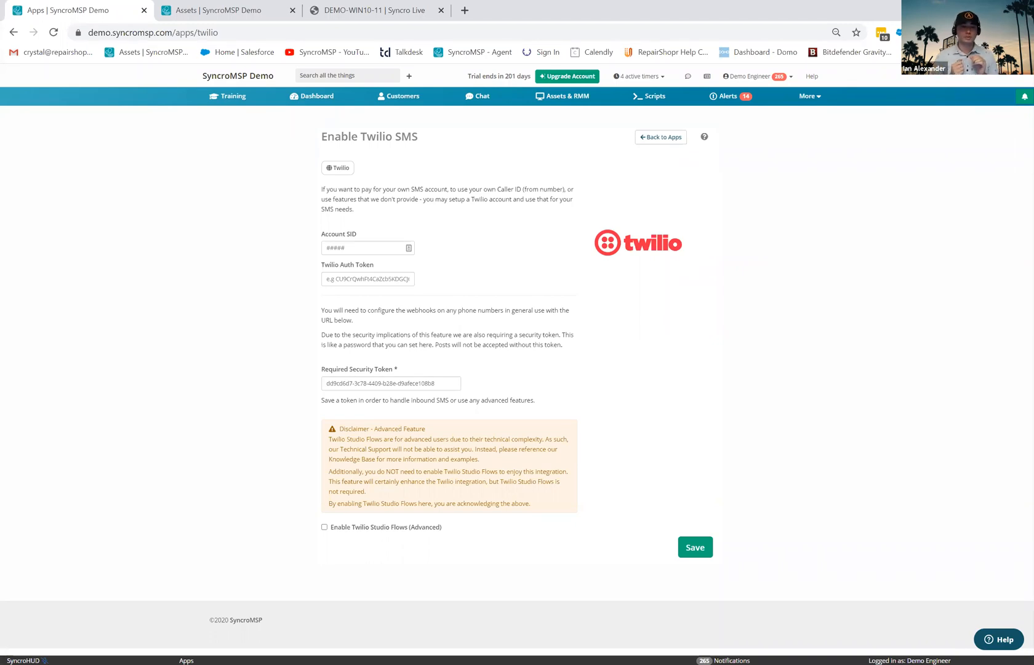
pyautogui.click(810, 97)
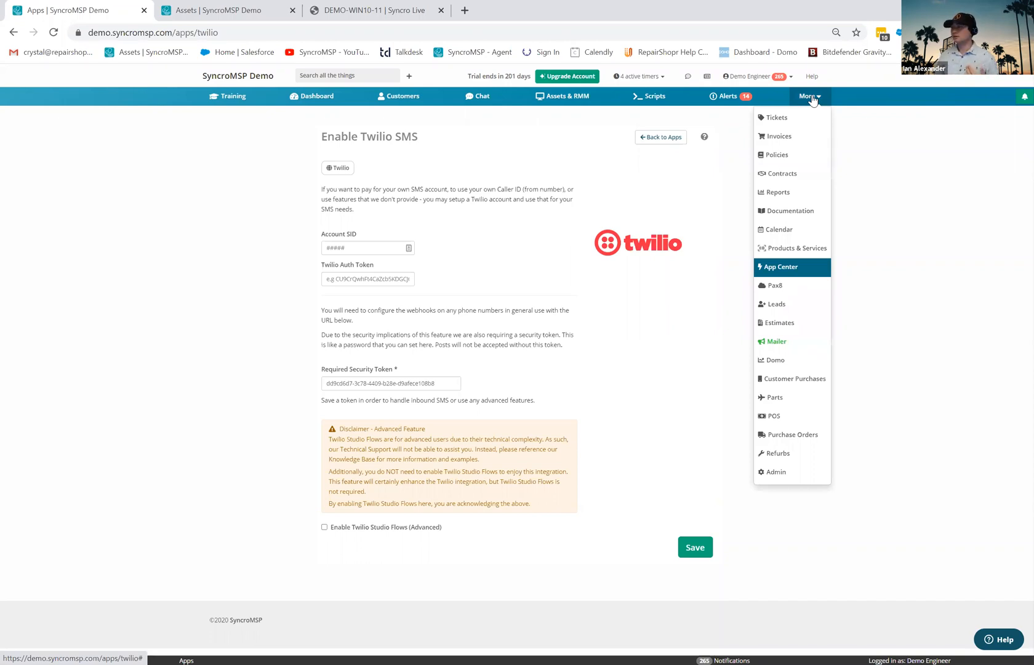
pyautogui.rightClick(776, 343)
pyautogui.click(825, 353)
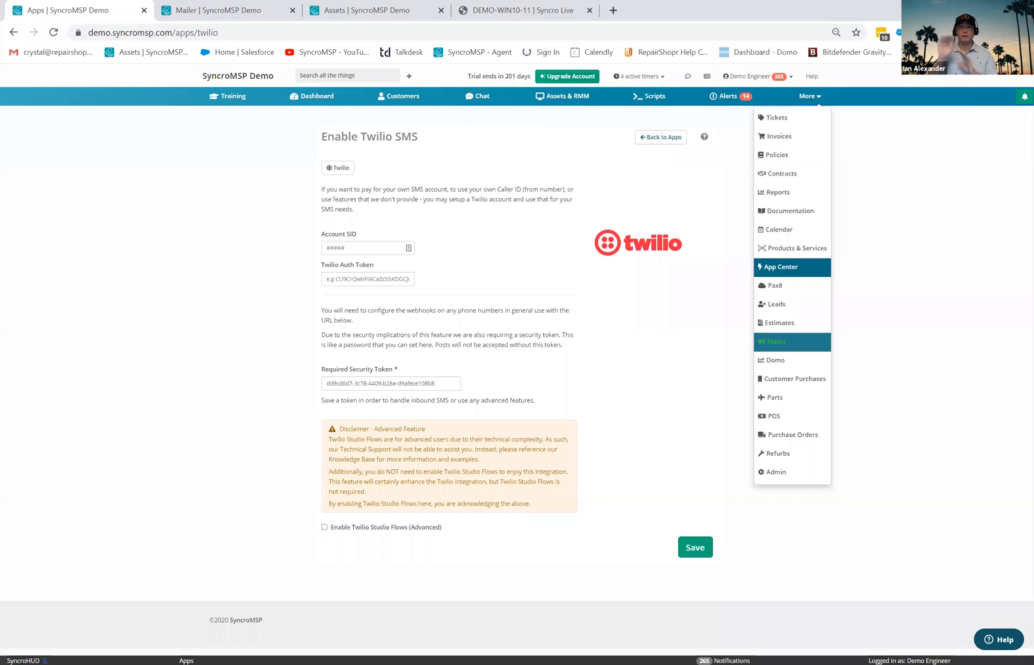
# - In the Mailer tab, start a Custom Campaign to get a New Mailing form with Email medium
pyautogui.click(245, 9)
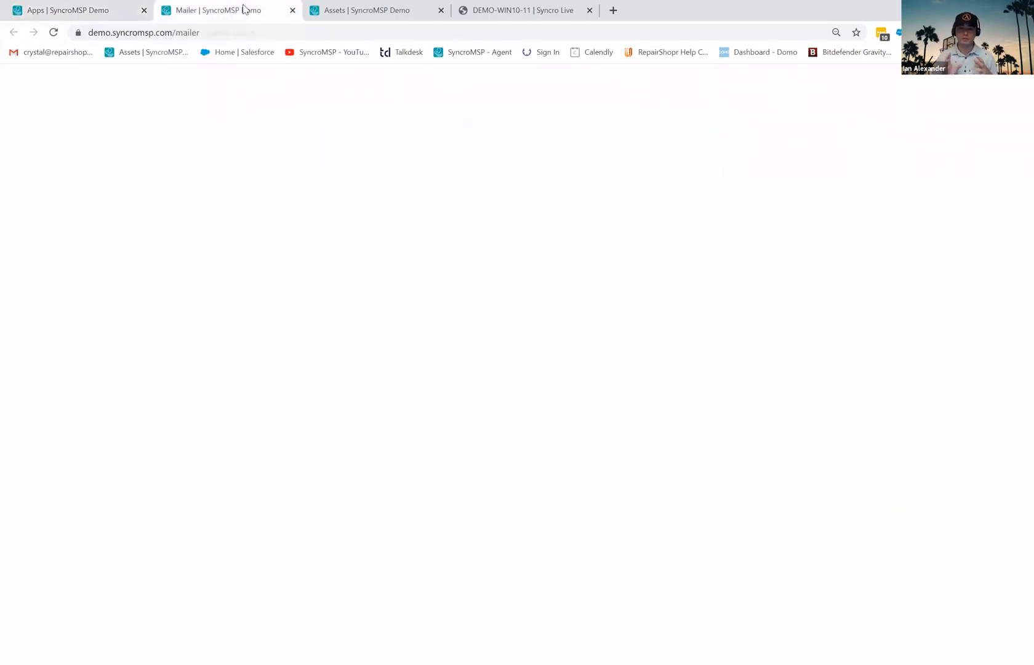
pyautogui.scroll(-6, 671, 468)
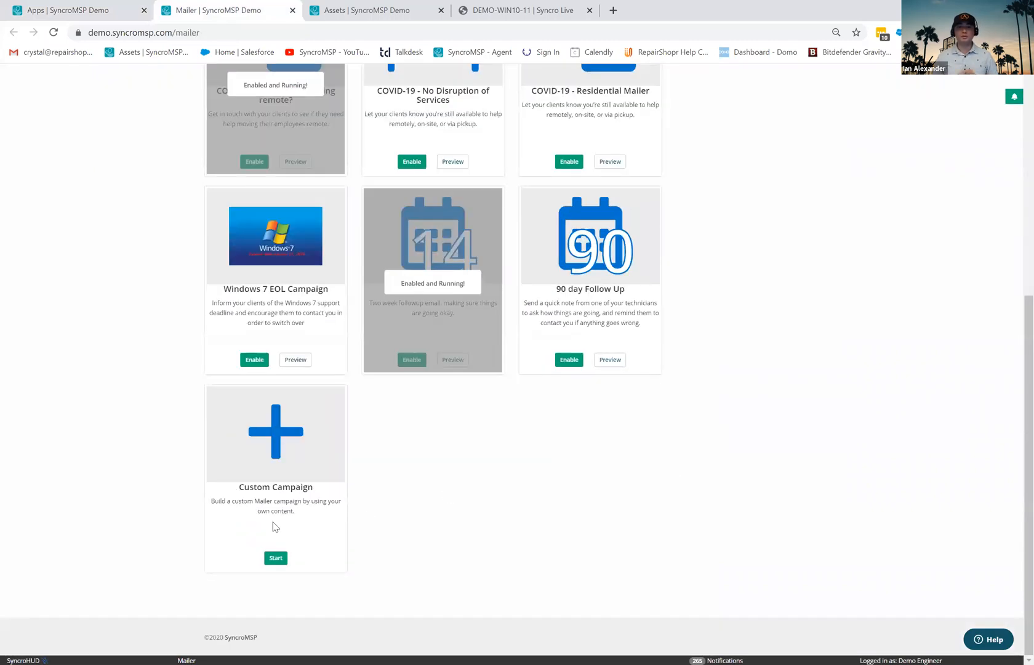
pyautogui.click(276, 558)
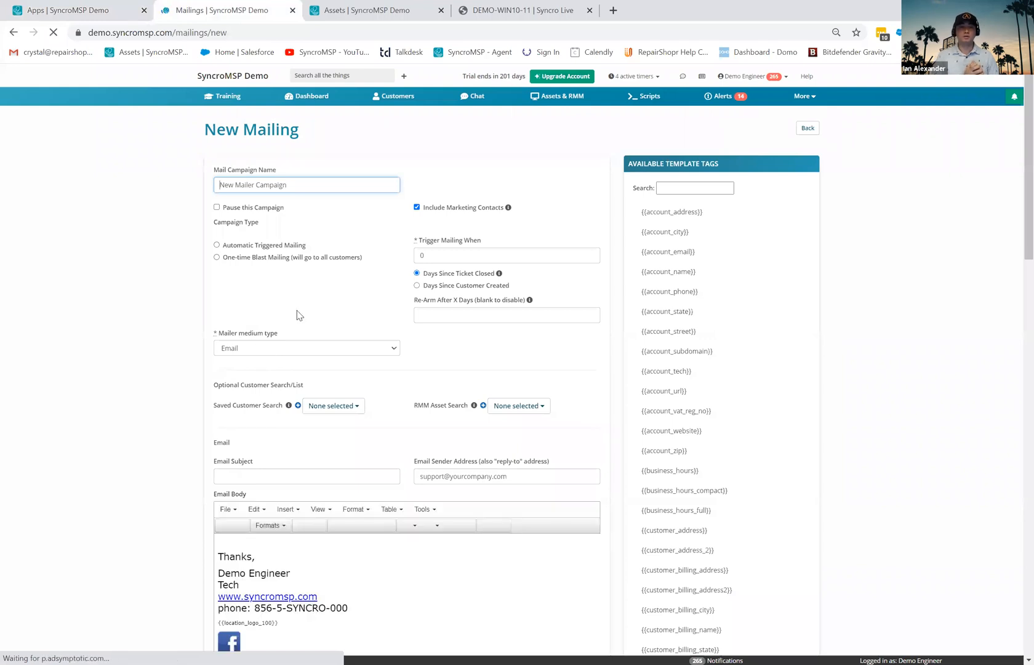
pyautogui.moveTo(280, 336); pyautogui.dragTo(218, 335)
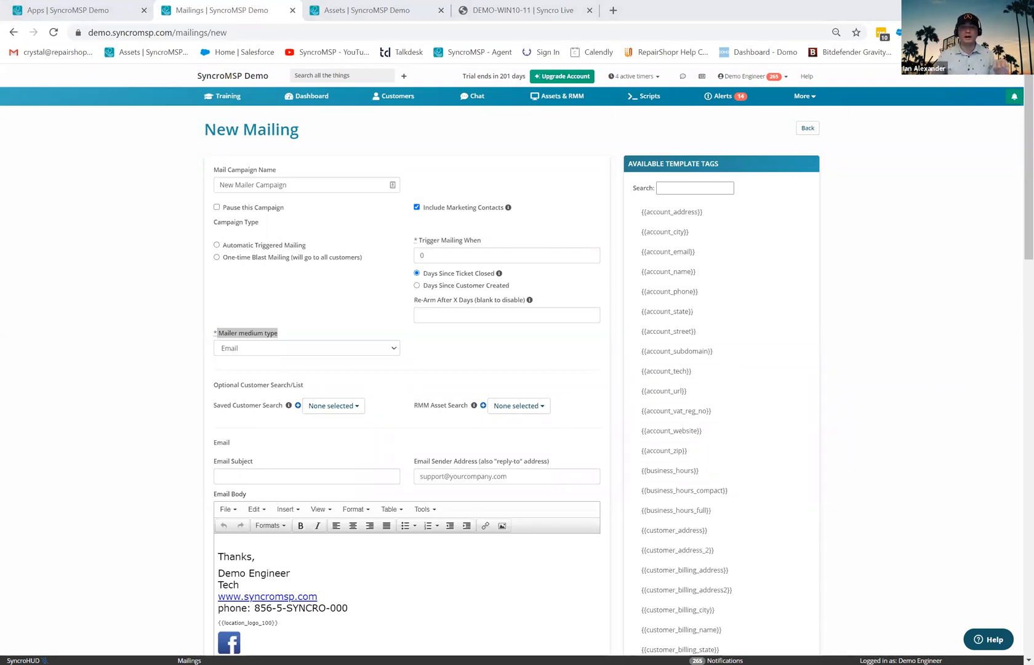
# - Return to the Twilio SMS settings, highlight the Studio Flows disclaimer, and start an account-wide search
pyautogui.click(114, 11)
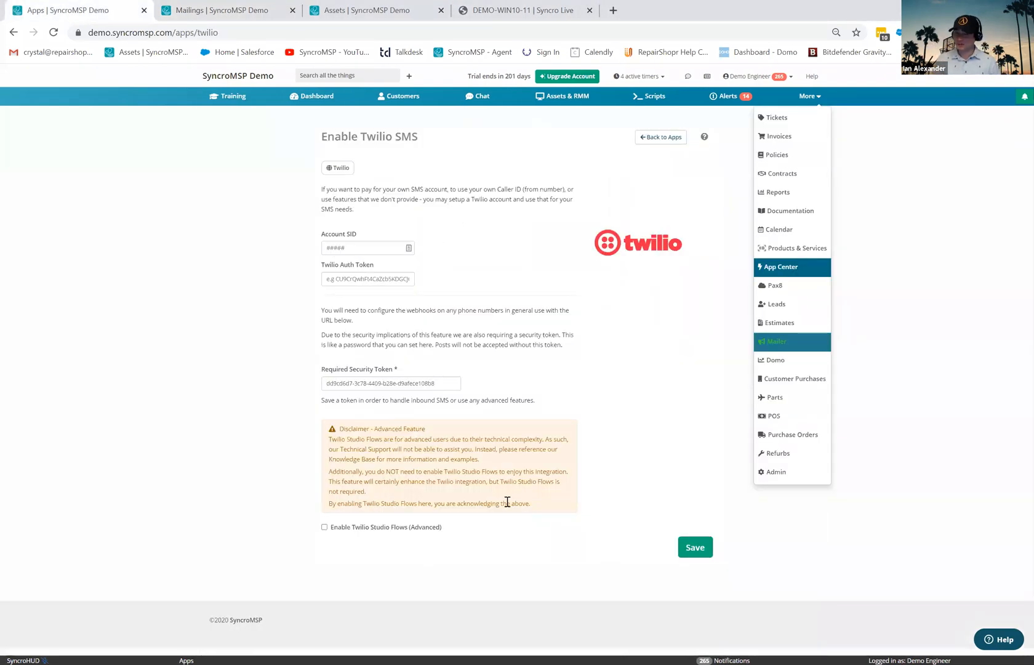
pyautogui.tripleClick(552, 505)
pyautogui.moveTo(337, 452); pyautogui.dragTo(312, 434)
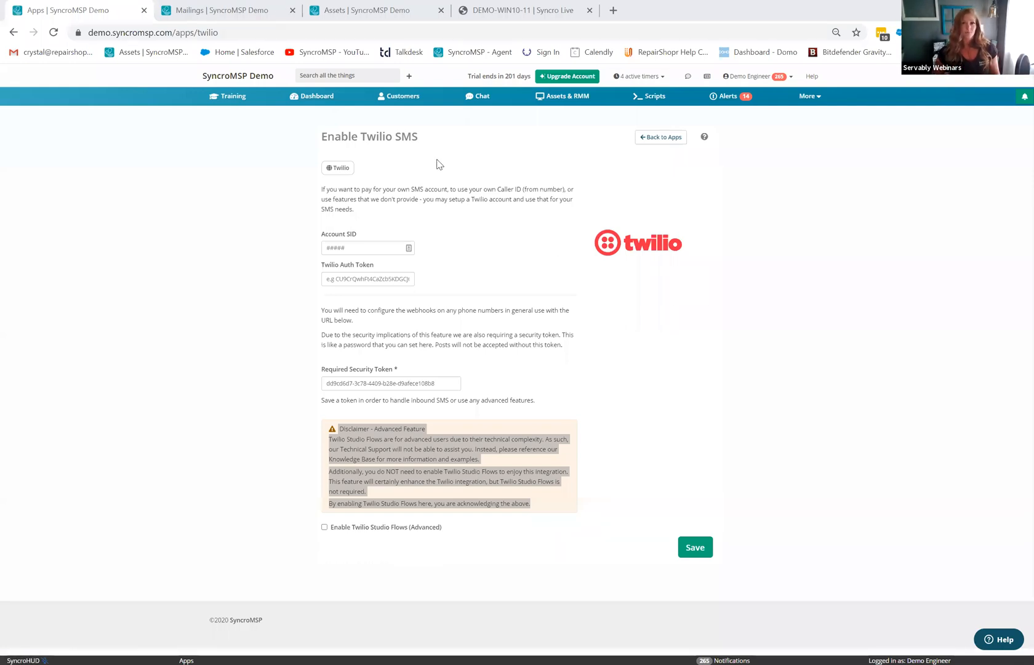
pyautogui.click(338, 74)
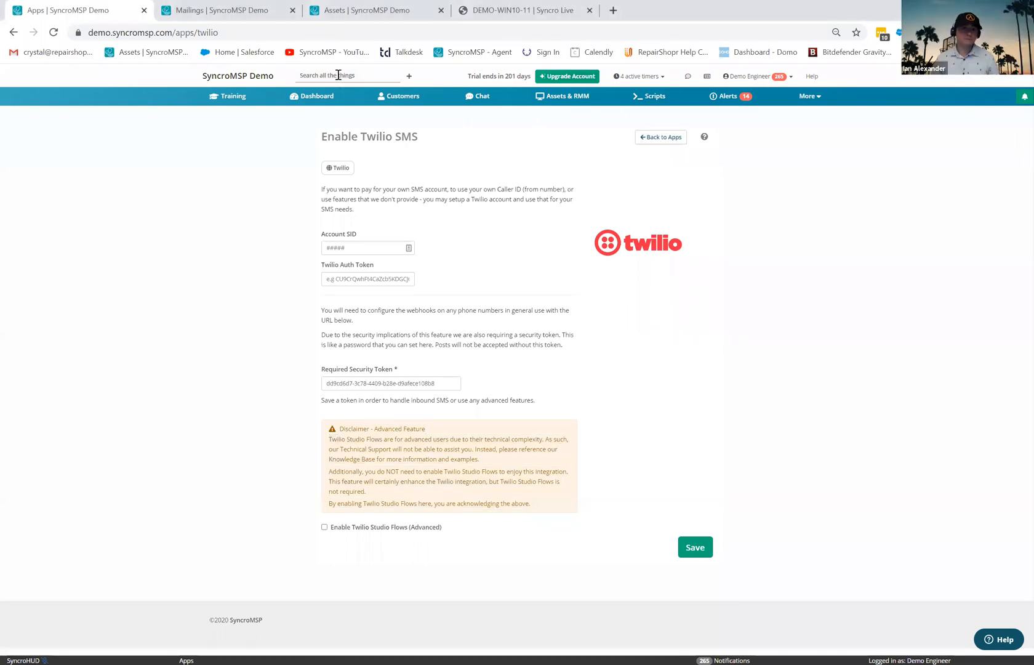
# - Search 'larry', open the Larrys Business customer, and choose New > RMM Agent Installer
pyautogui.write('larry')
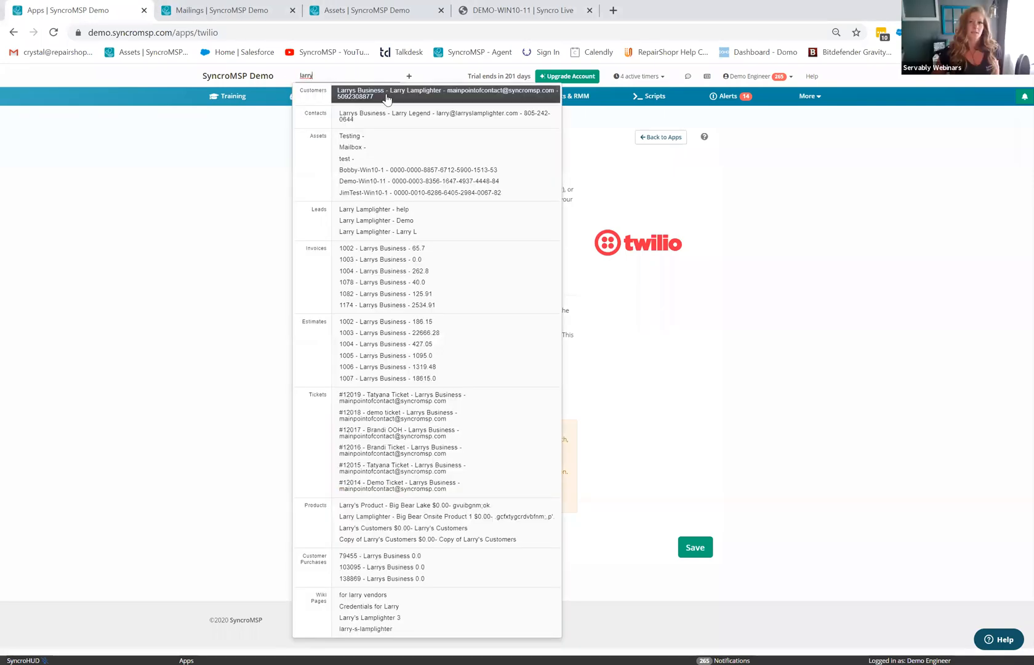
pyautogui.click(387, 96)
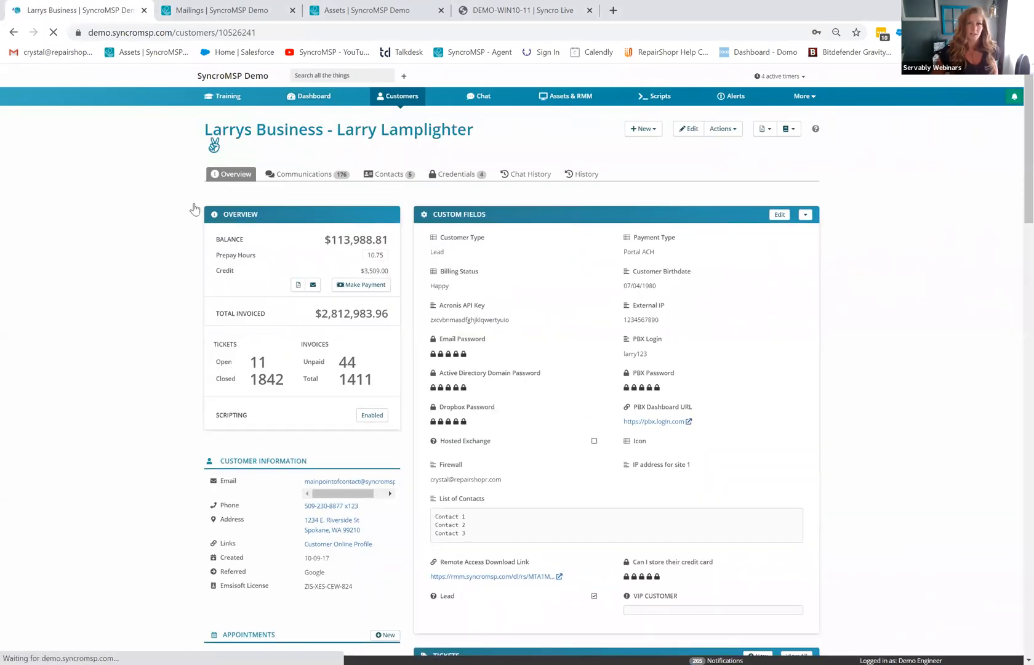
pyautogui.click(648, 134)
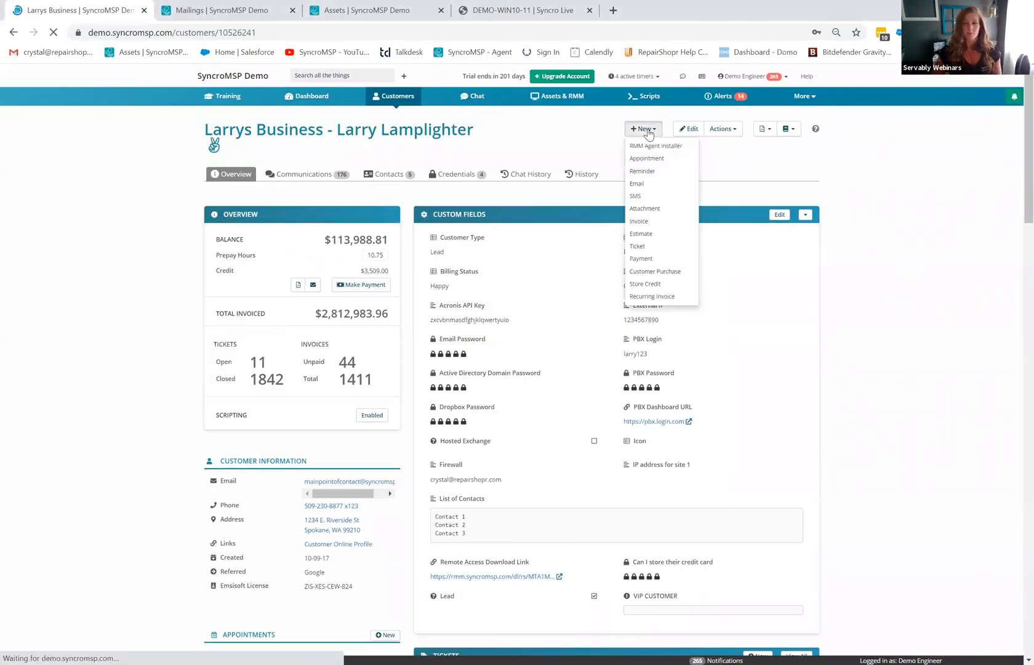
pyautogui.click(650, 147)
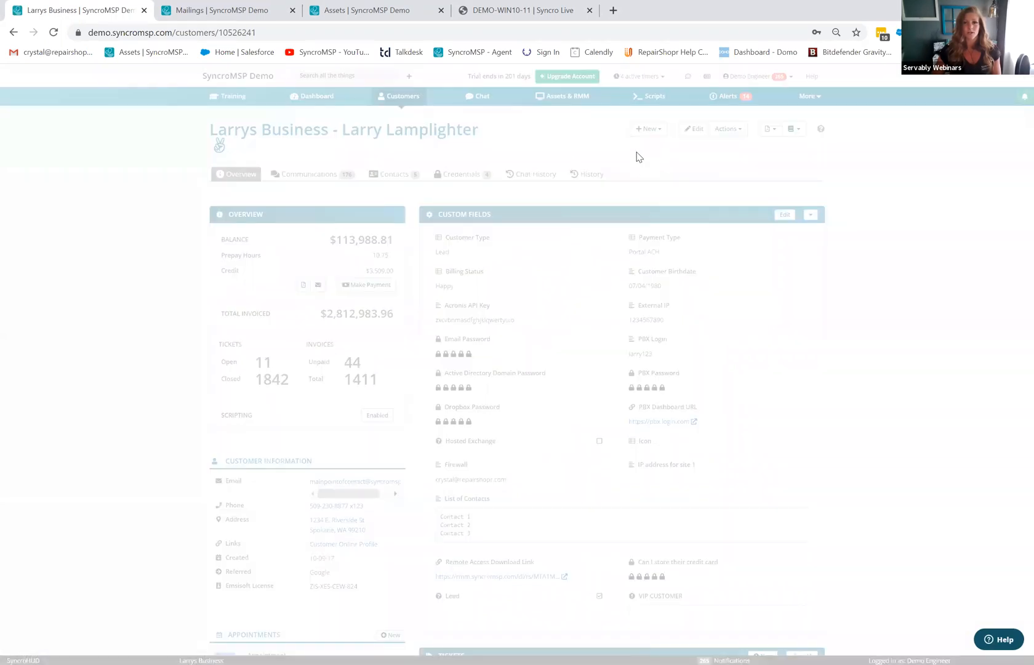
# - Check the Base Package installer formats, close the installer dialog, and open RMM Alerts
pyautogui.click(405, 231)
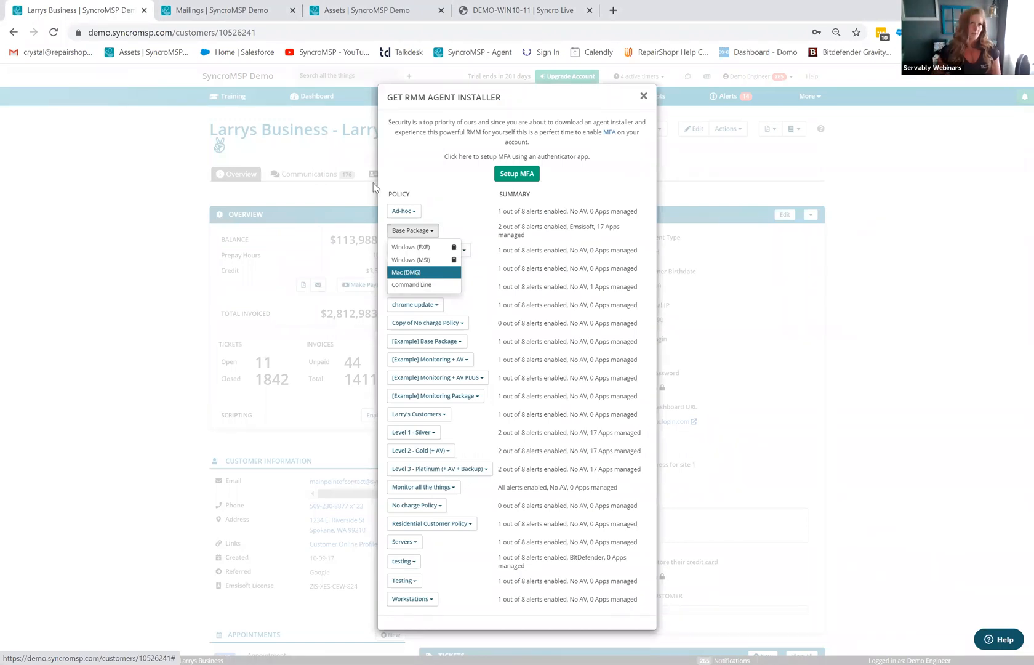
pyautogui.click(644, 97)
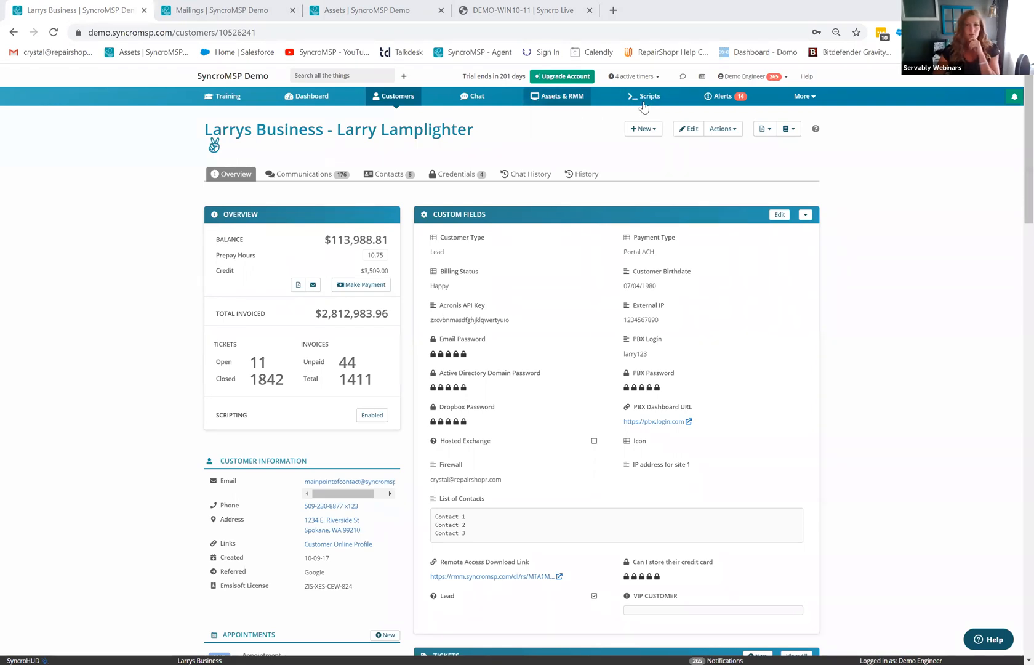
pyautogui.click(722, 97)
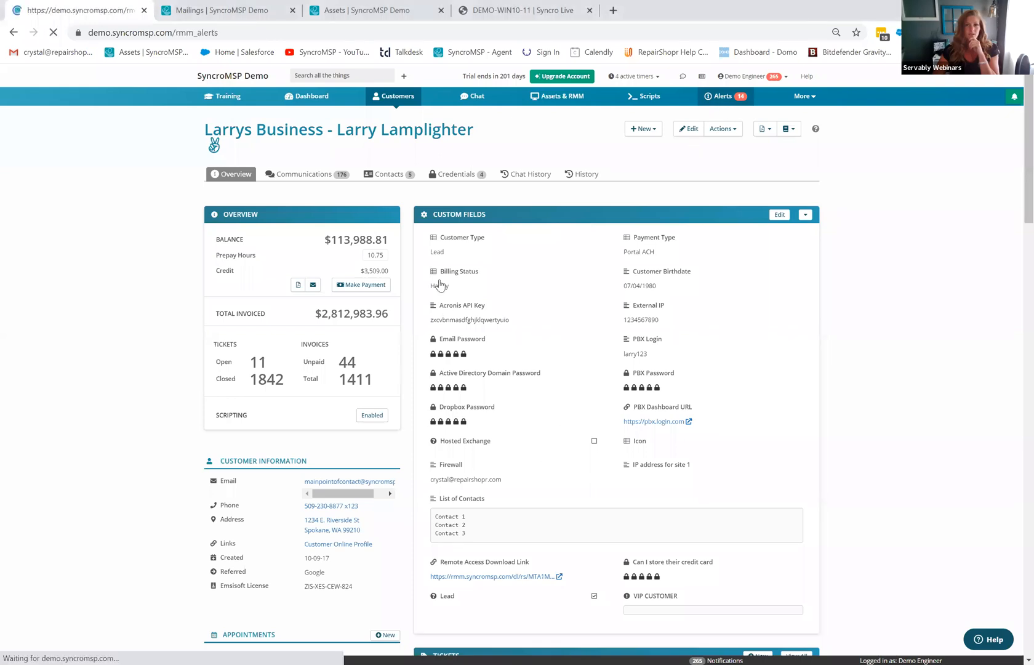
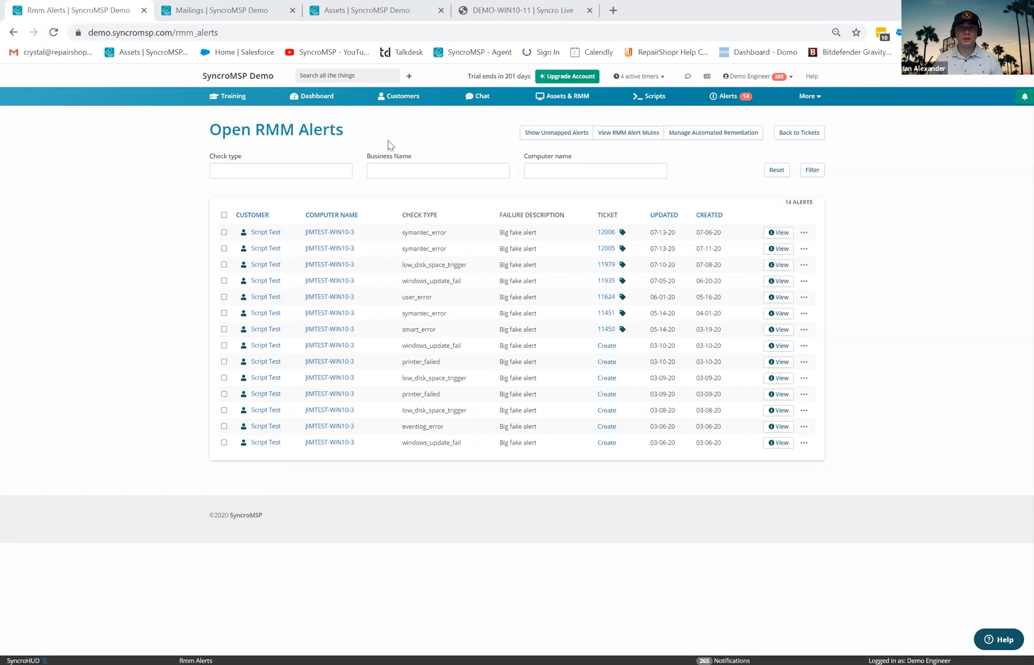
# - Switch from the Open RMM Alerts list to the All Assets page with 20 assets
pyautogui.click(567, 97)
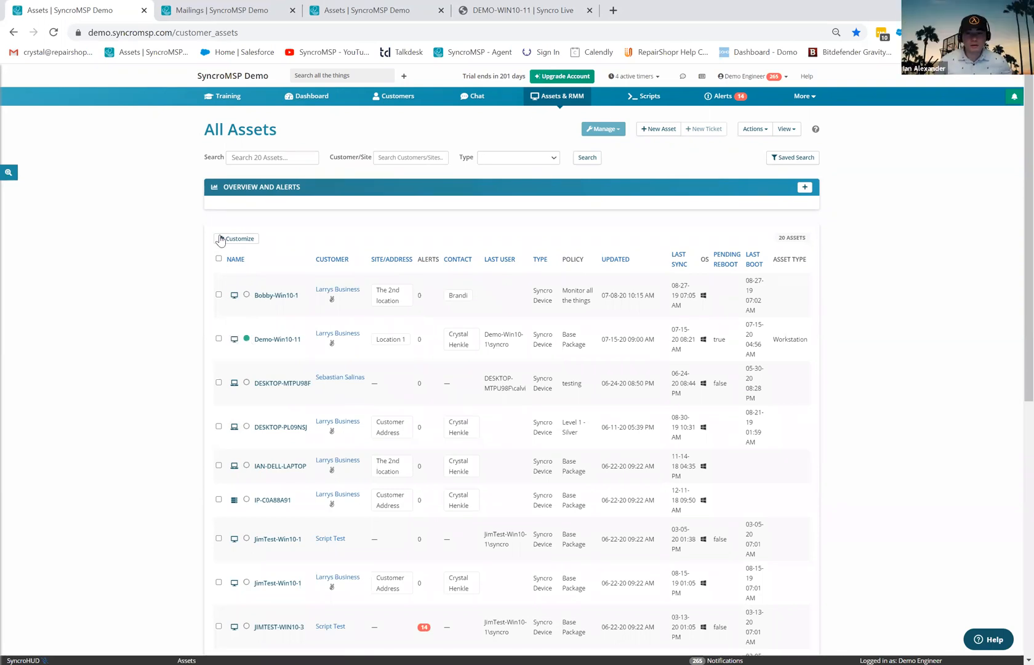
# - Search the asset table's column options for an 'online' column, close them unchanged, and open Saved Search
pyautogui.click(223, 239)
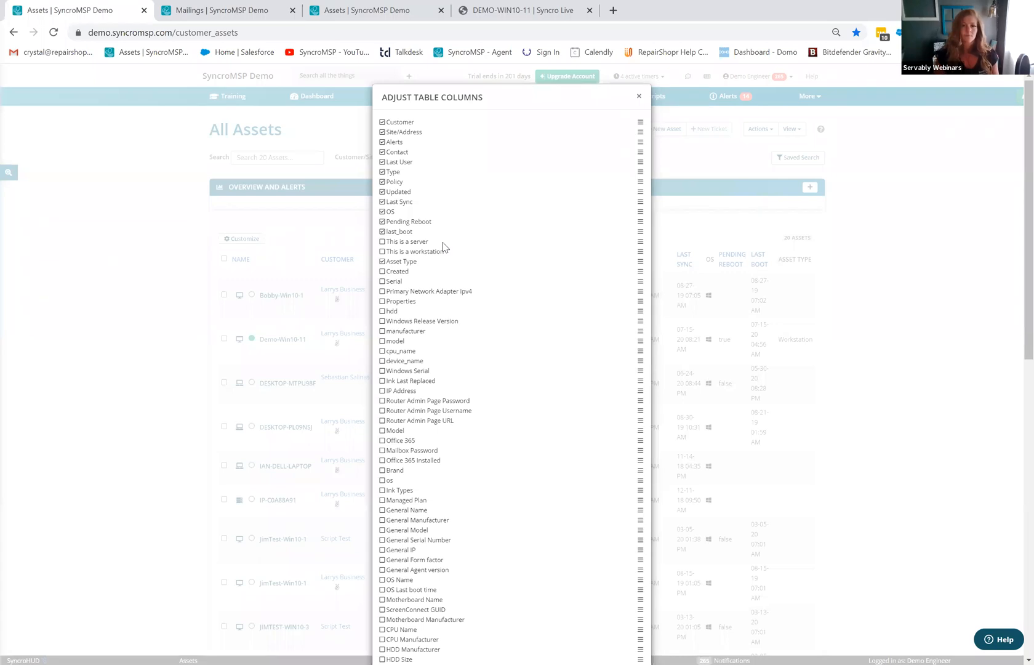
pyautogui.hotkey('ctrl', 'f')
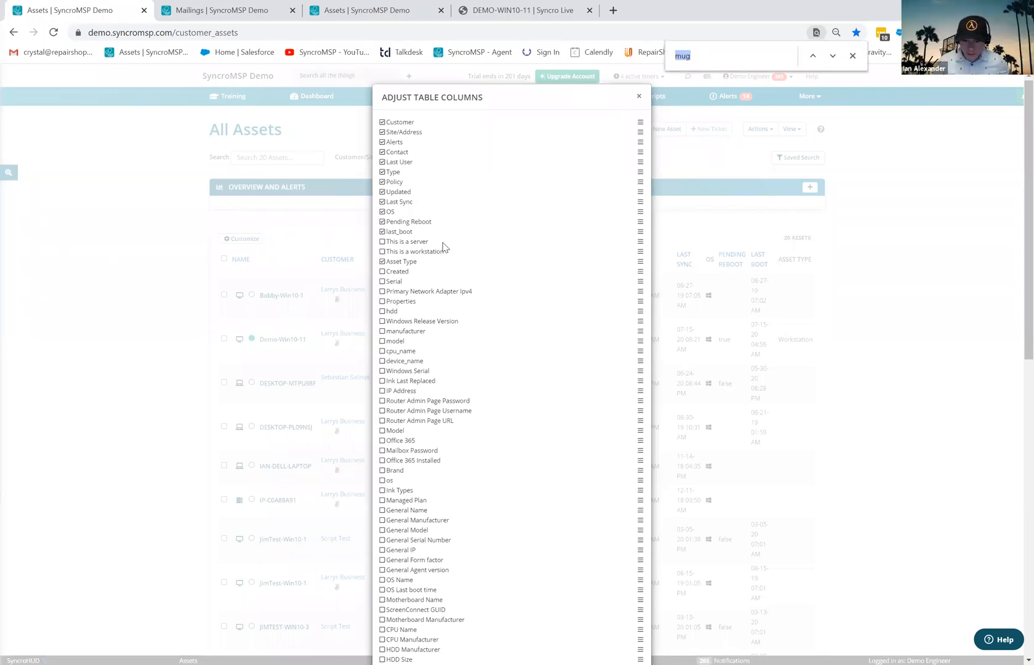
pyautogui.write('online')
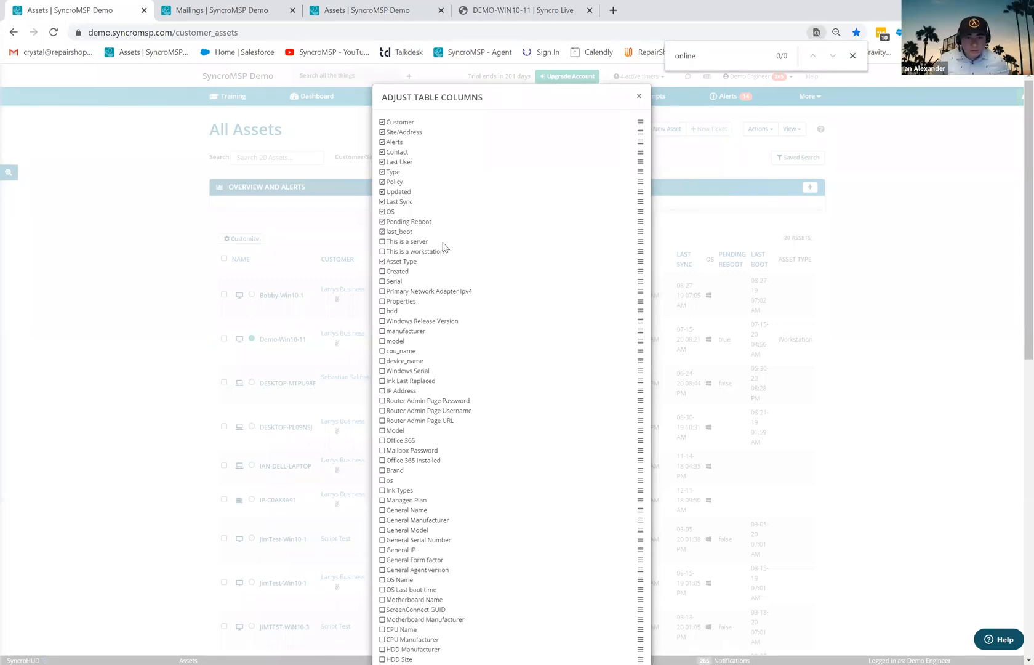
pyautogui.click(853, 56)
pyautogui.click(638, 99)
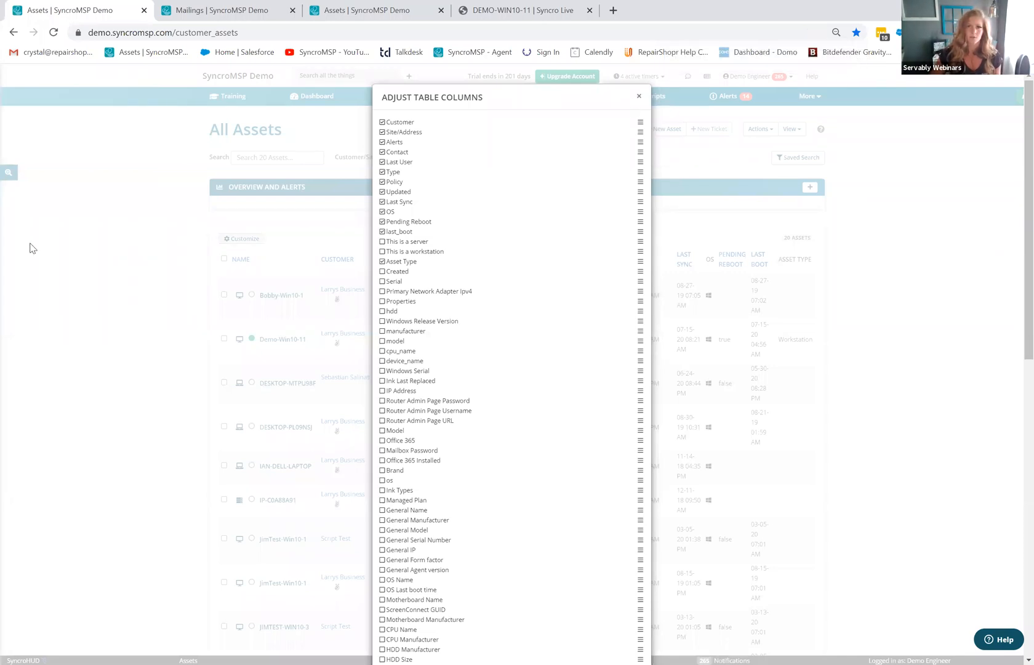
pyautogui.click(6, 176)
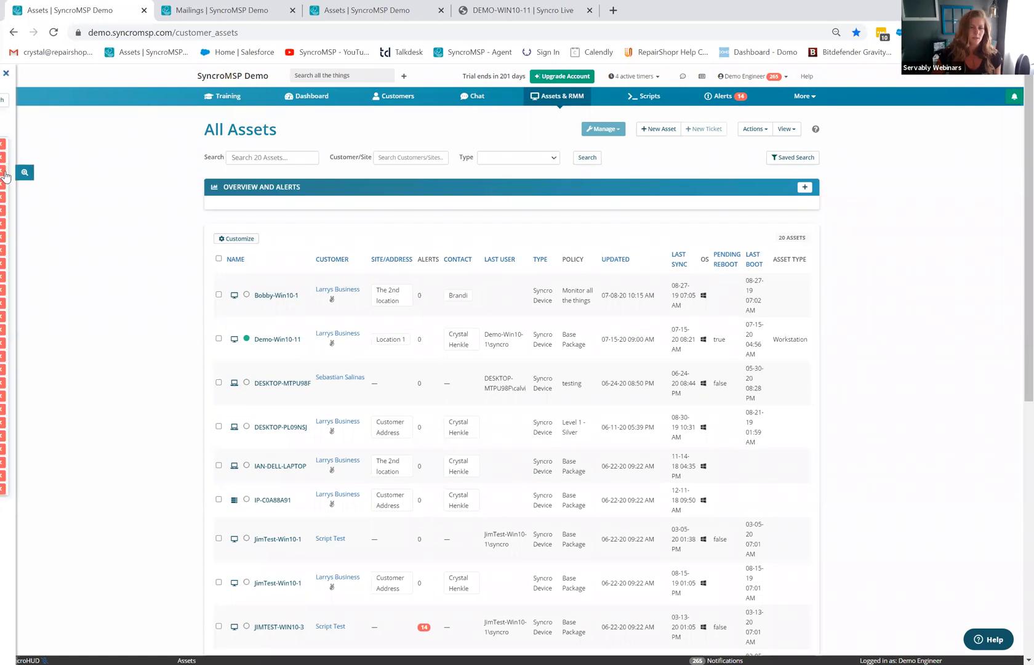
# - Preview the New Saved Asset Search criteria form, then close it and the Saved Asset Search panel
pyautogui.click(141, 103)
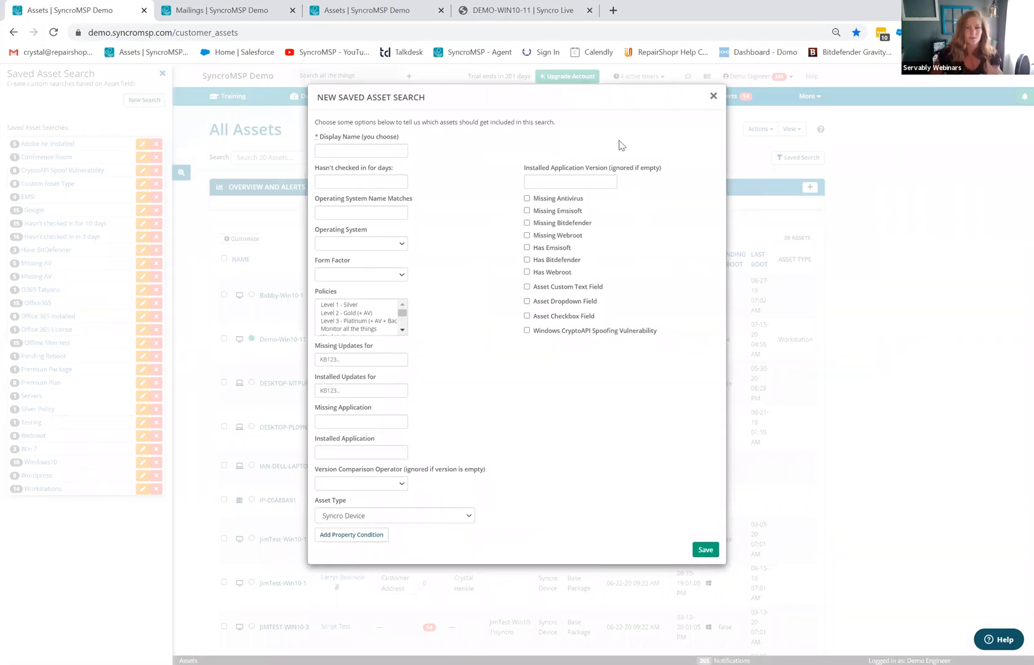
pyautogui.click(714, 97)
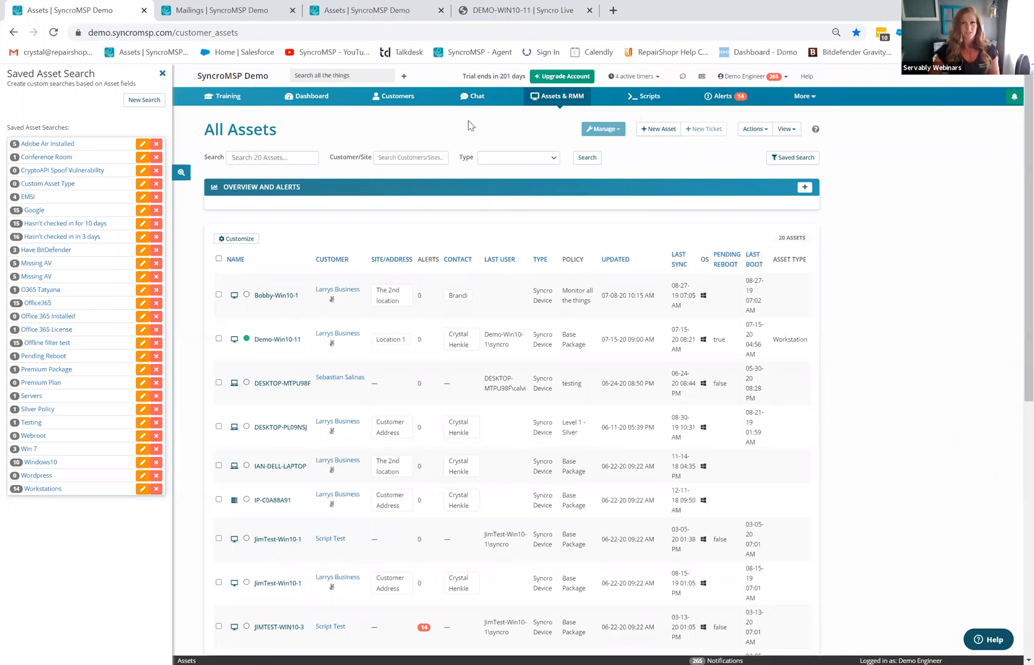
pyautogui.click(162, 74)
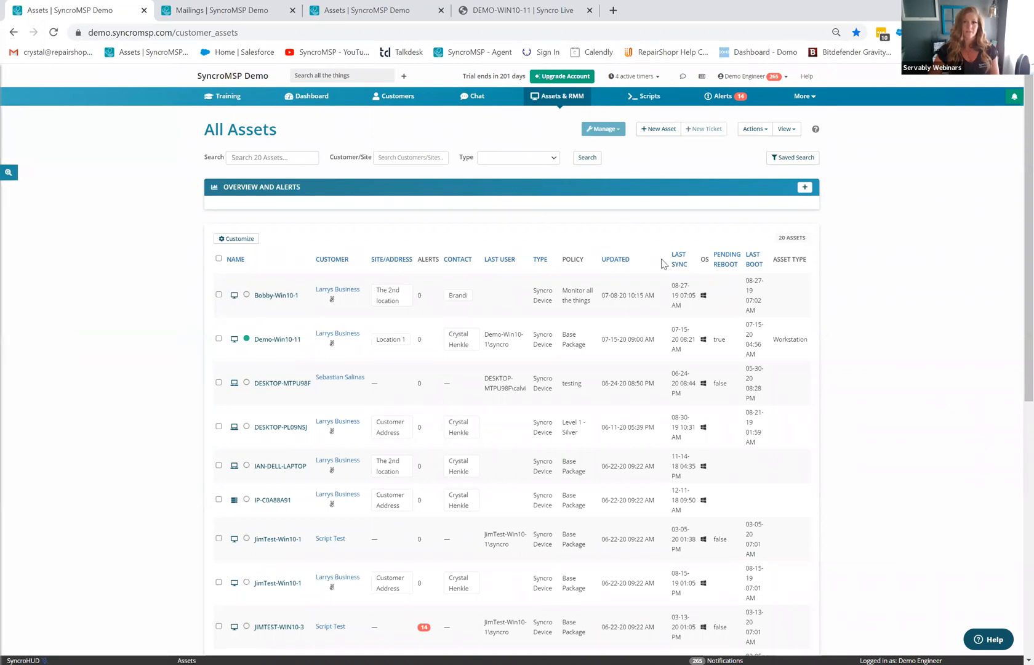
# - Open ticket #12019 for Larrys Business from the Tickets list
pyautogui.click(805, 96)
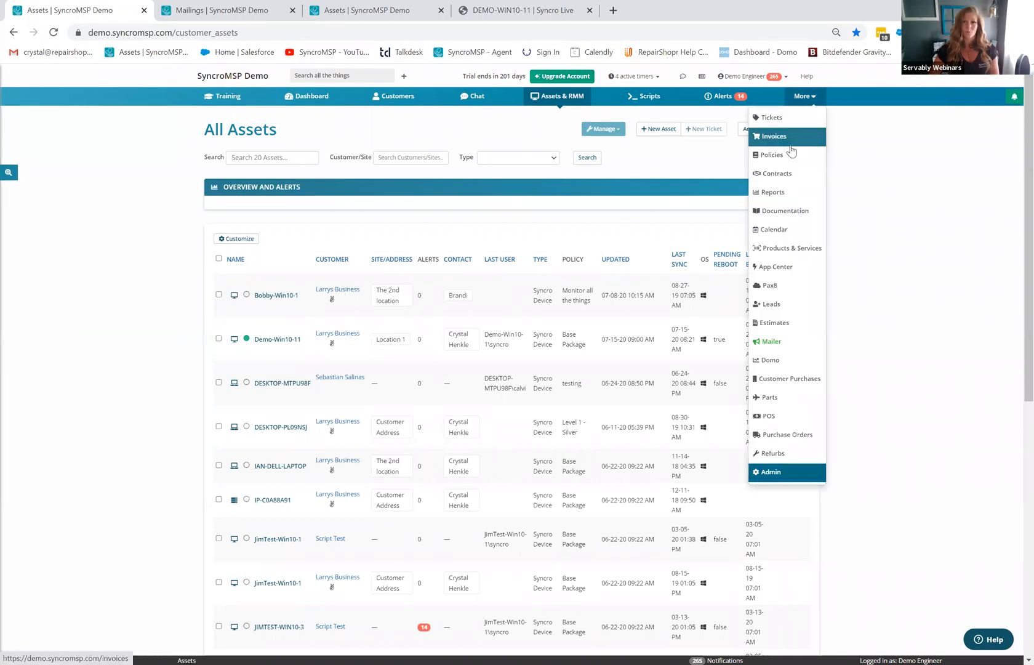
pyautogui.click(792, 126)
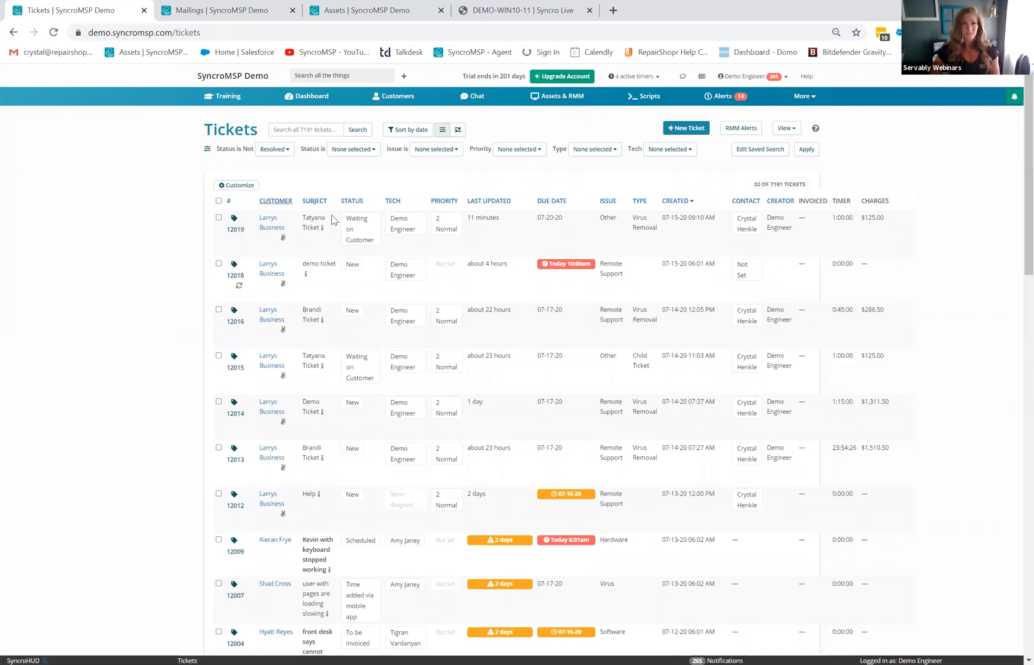
pyautogui.click(235, 231)
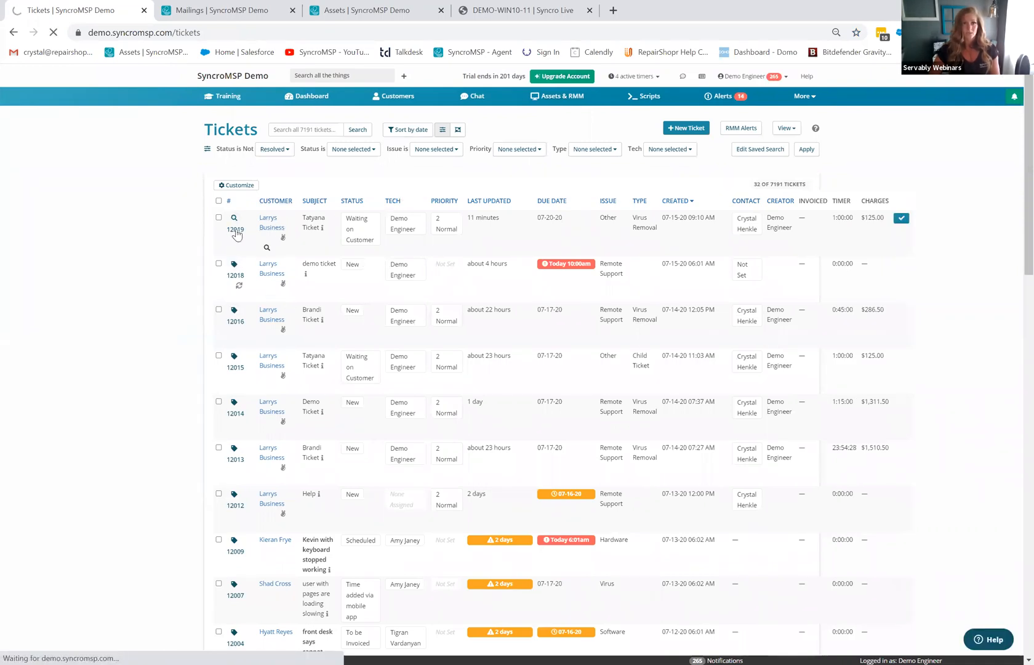
# - Review the policy choices in the ticket's Email RMM Agent Installer Link dropdown without selecting one
pyautogui.scroll(-3, 372, 434)
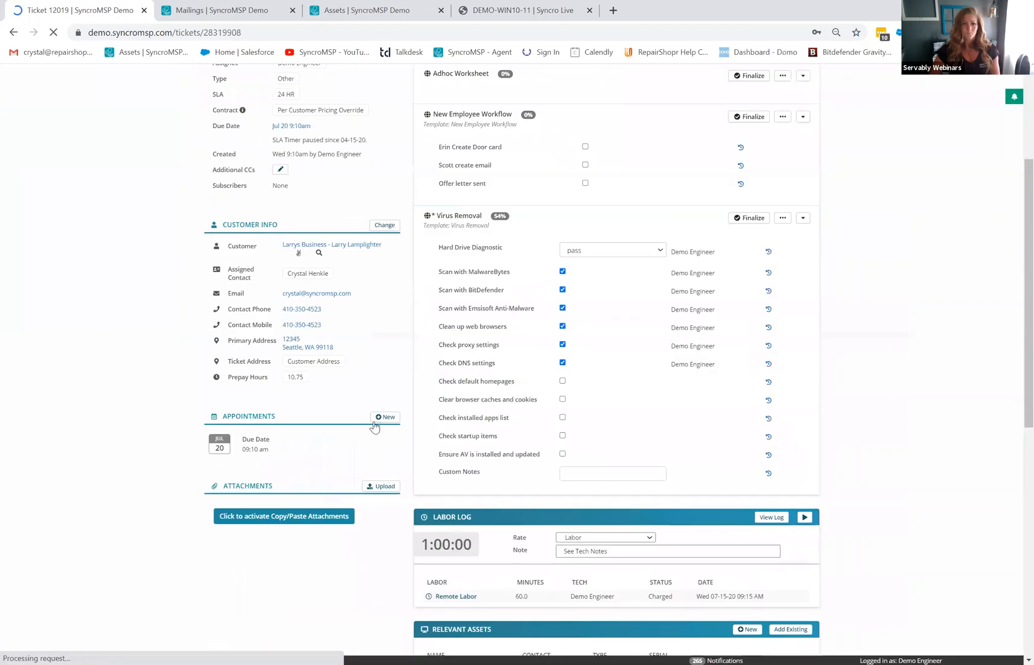
pyautogui.scroll(-3, 779, 362)
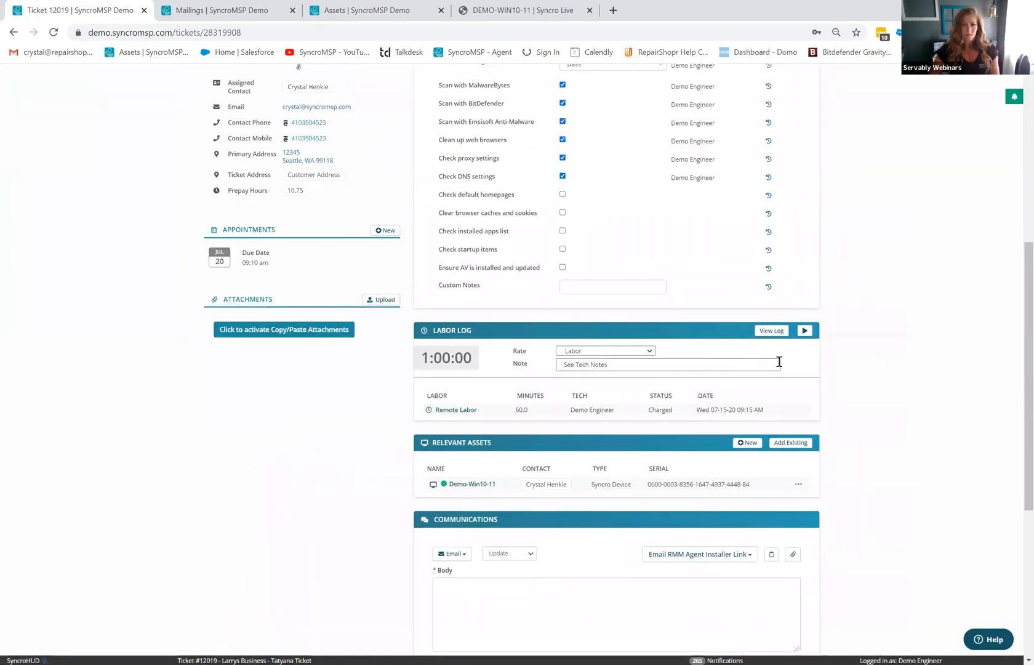
pyautogui.scroll(-2, 779, 362)
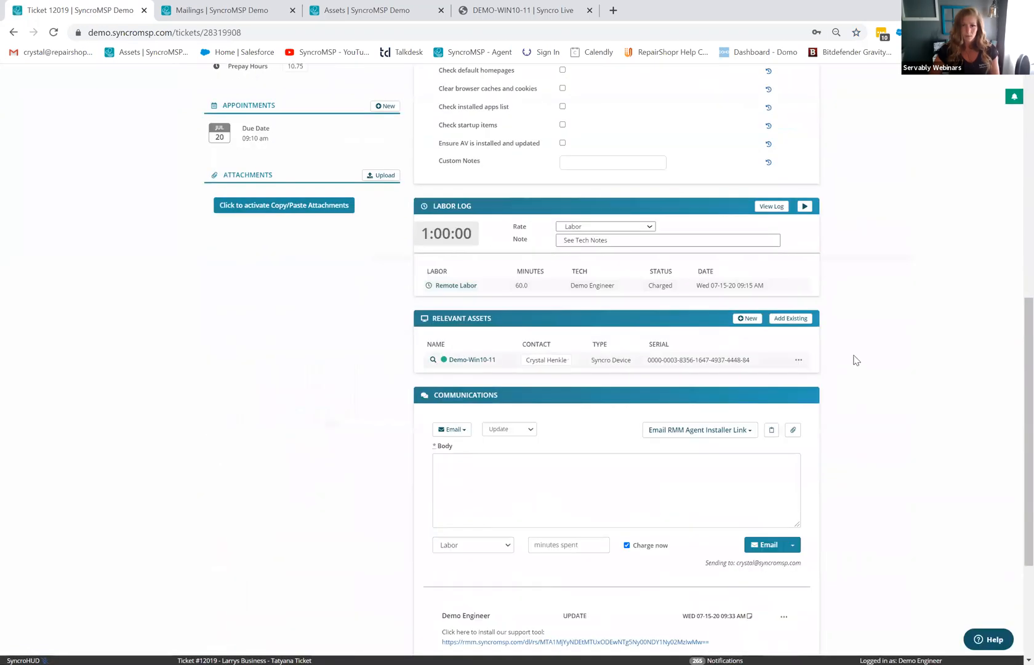
pyautogui.click(736, 431)
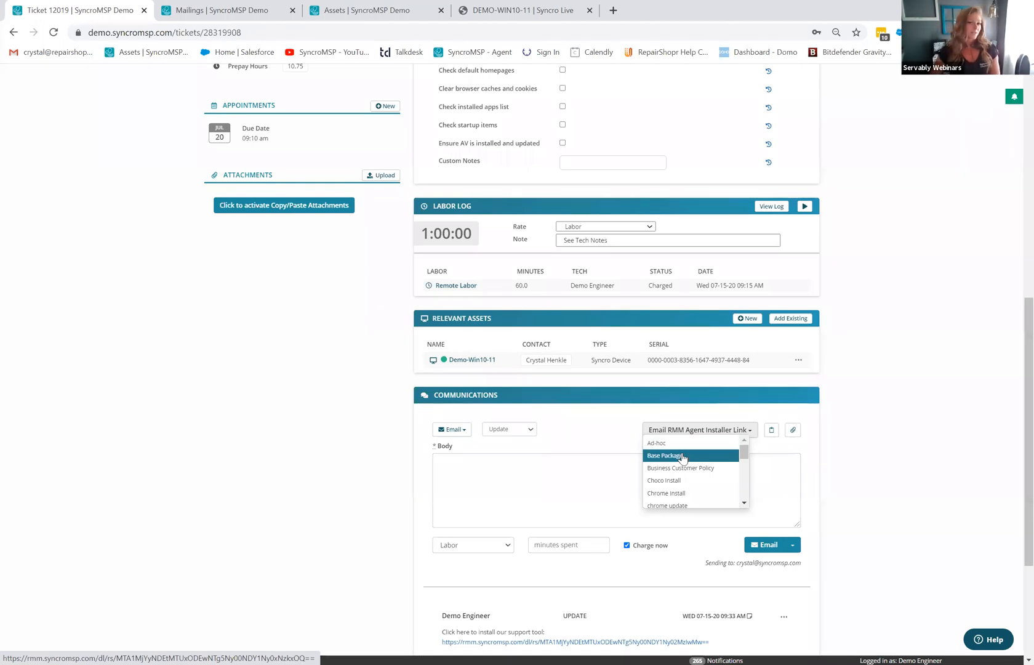
pyautogui.click(610, 444)
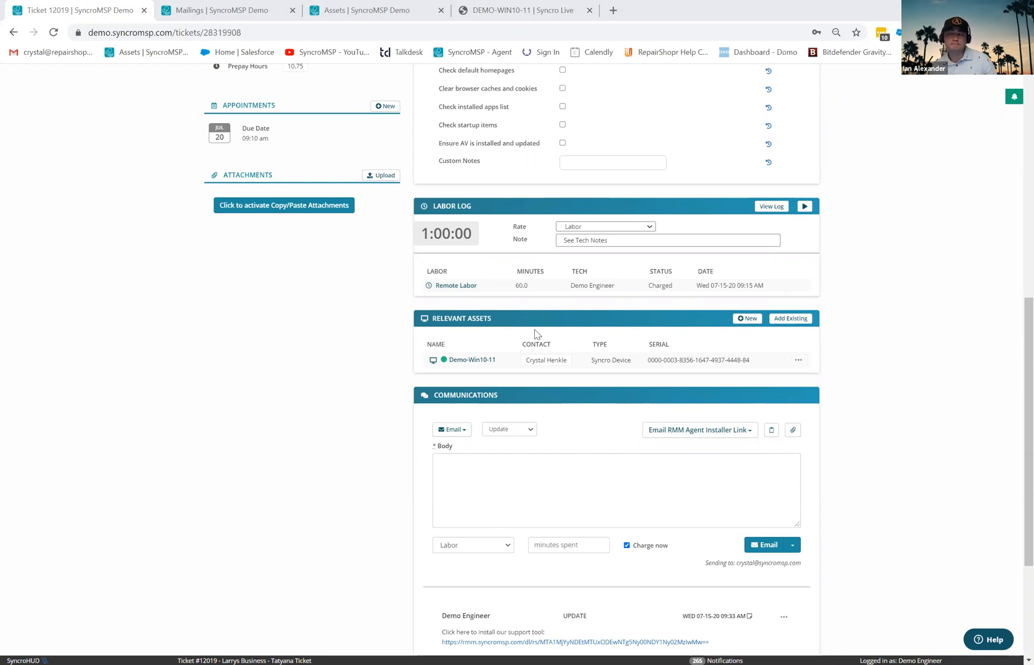
pyautogui.scroll(3, 705, 401)
pyautogui.scroll(6, 704, 400)
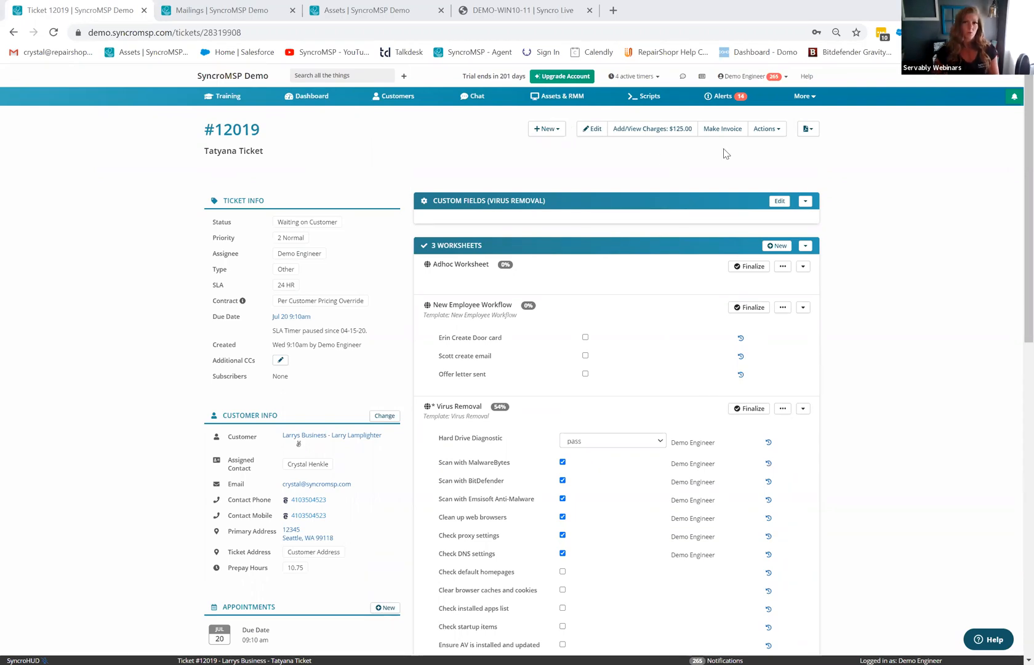
# - Open the Base Package RMM policy and bring up its Third Party Patch Management 'here' link options
pyautogui.click(803, 96)
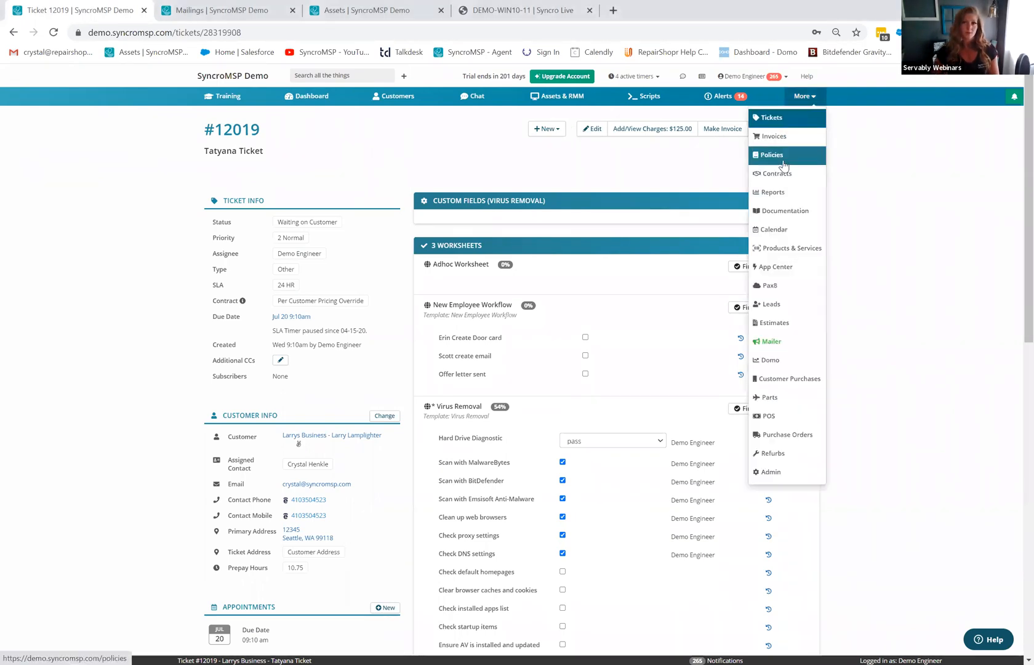
pyautogui.click(777, 155)
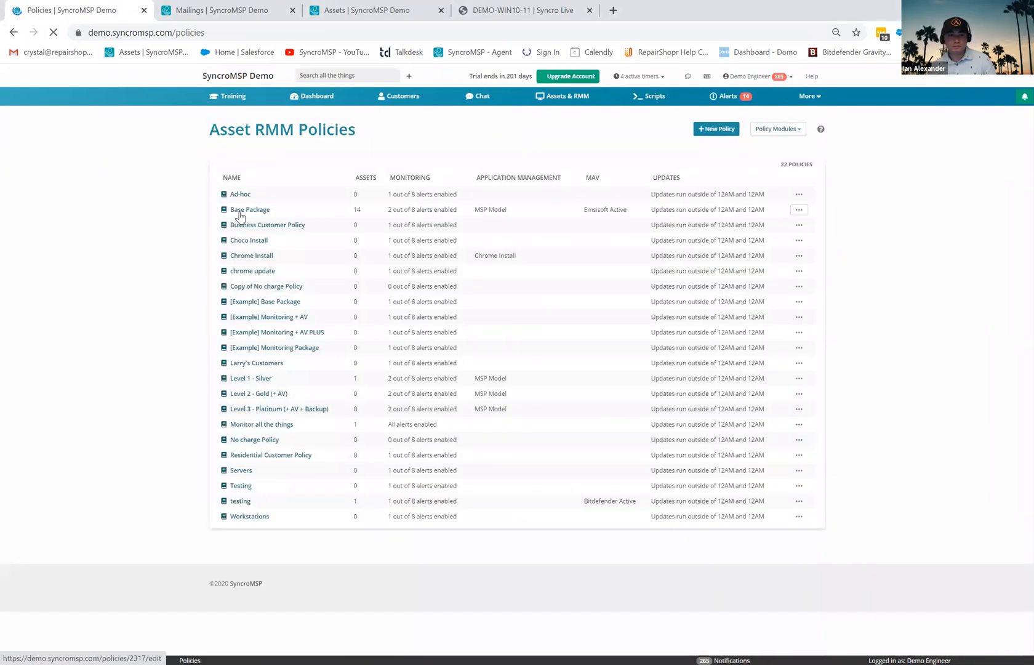
pyautogui.click(283, 213)
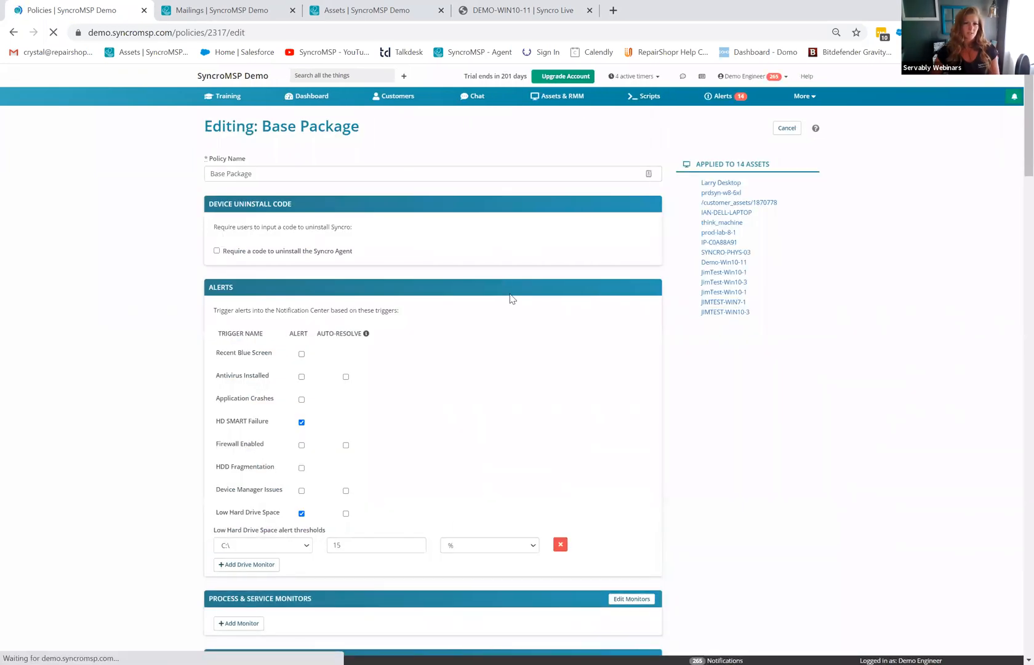
pyautogui.scroll(-4, 510, 298)
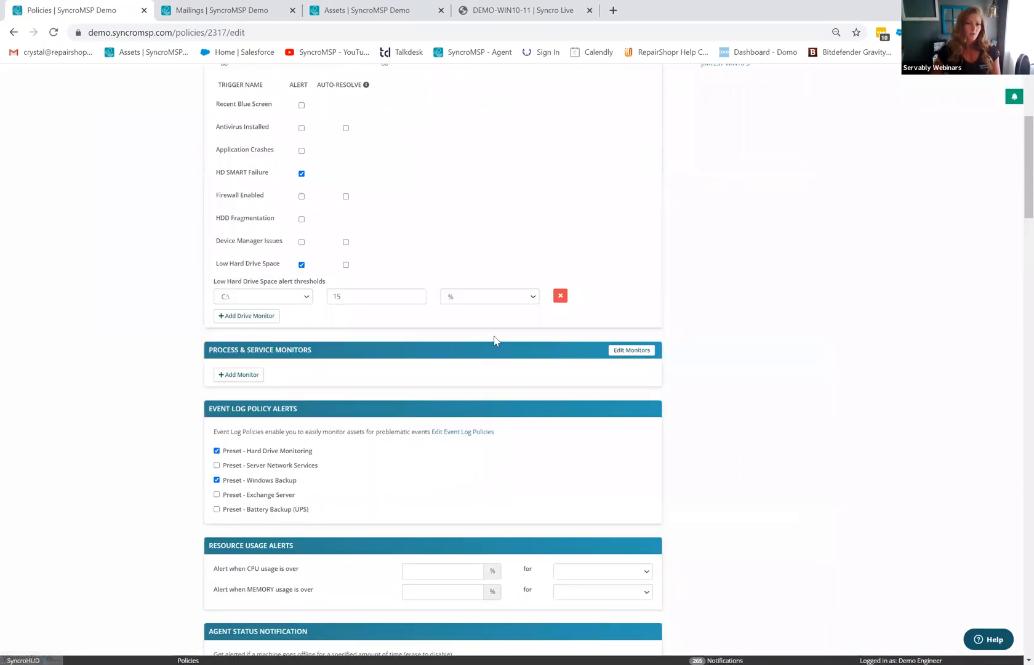
pyautogui.scroll(-5, 739, 289)
pyautogui.scroll(-2, 690, 404)
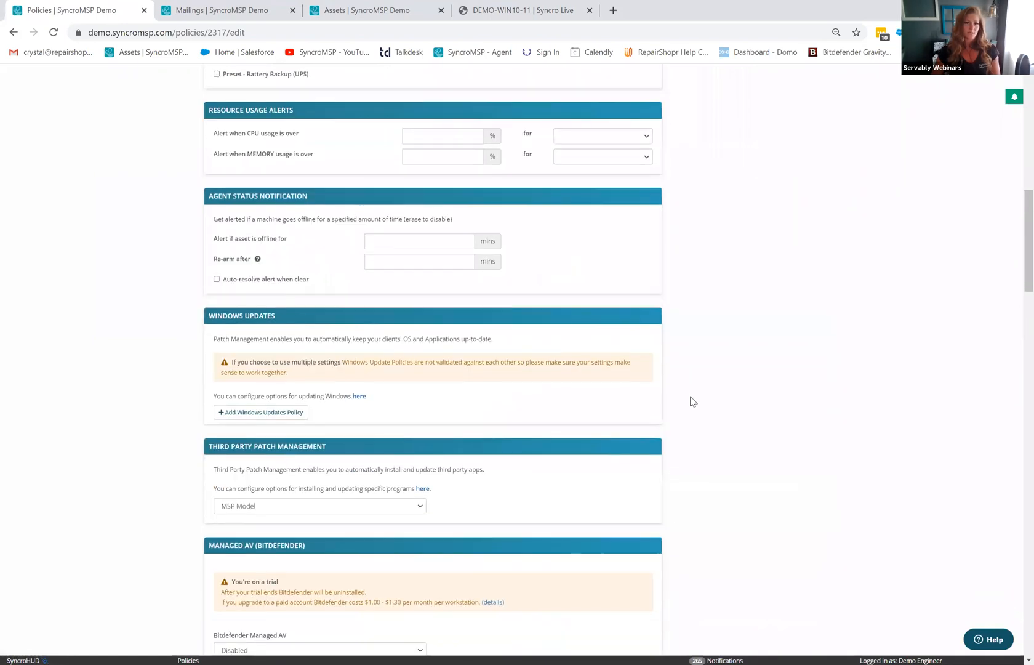
pyautogui.scroll(-1, 431, 409)
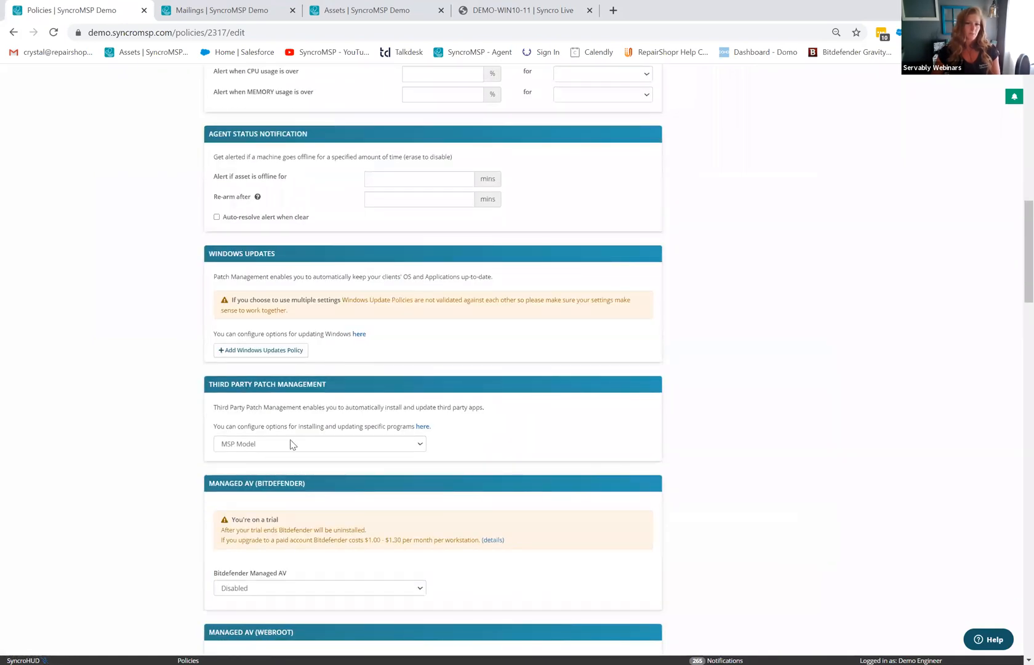
pyautogui.rightClick(422, 427)
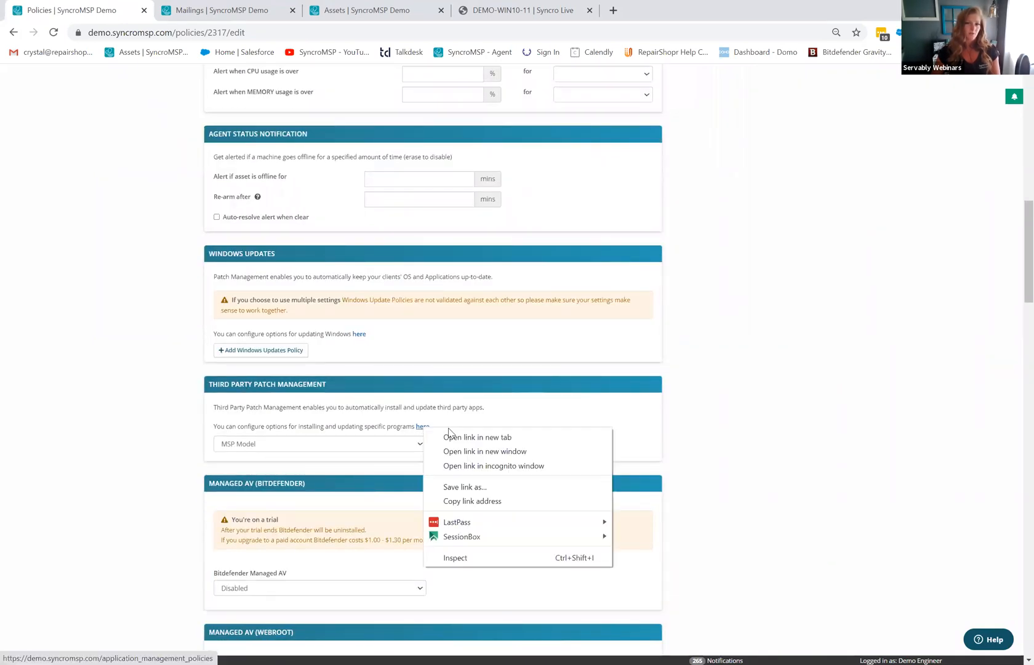
# - Open the patch policies page in a new tab and start a New Third Party Patch Management Policy
pyautogui.click(465, 437)
pyautogui.click(357, 11)
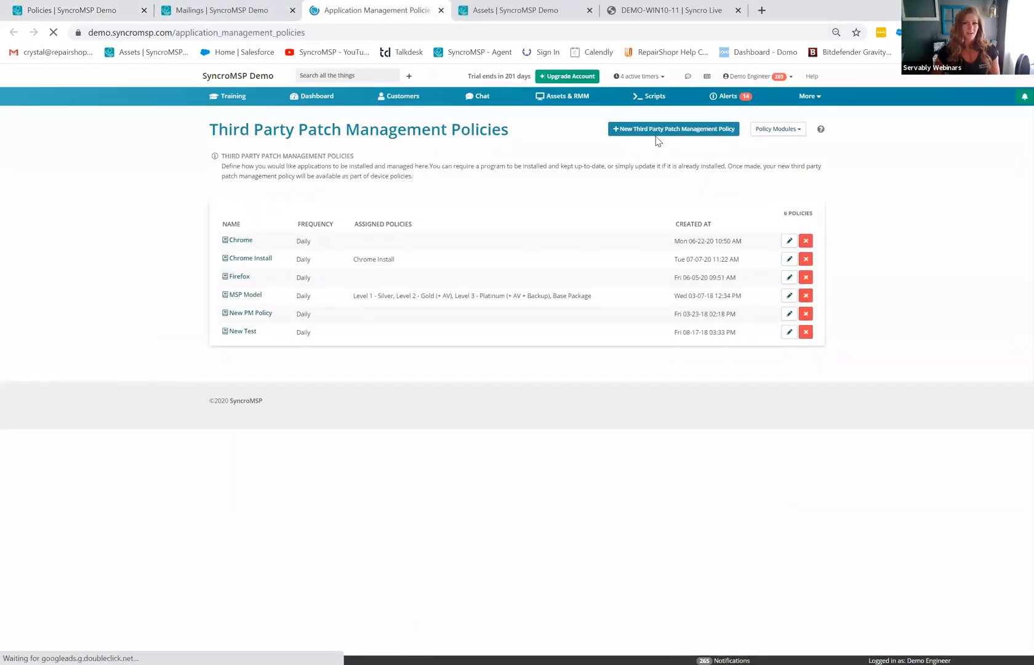
pyautogui.click(662, 133)
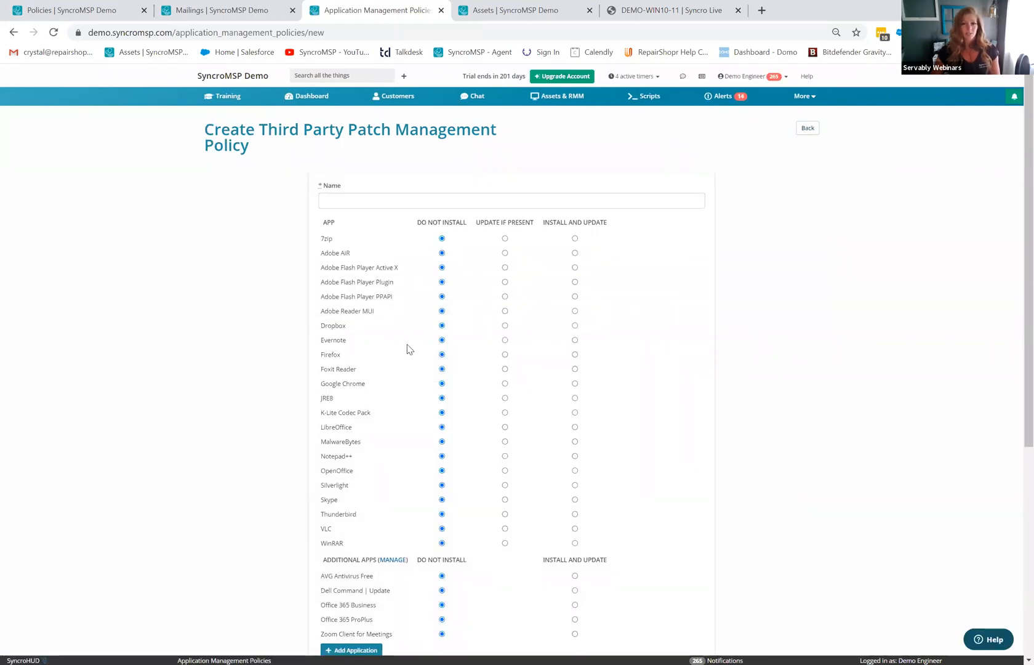
# - Review the new policy's app list, all set to Do Not Install, without adding an application
pyautogui.scroll(-1, 720, 342)
pyautogui.scroll(-2, 738, 438)
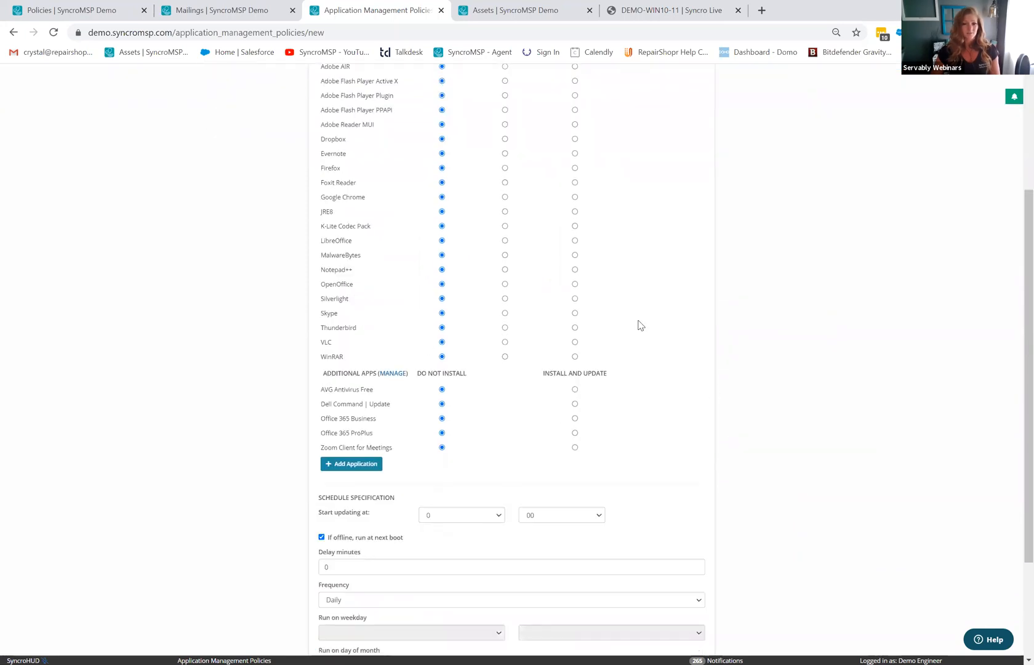
pyautogui.click(356, 466)
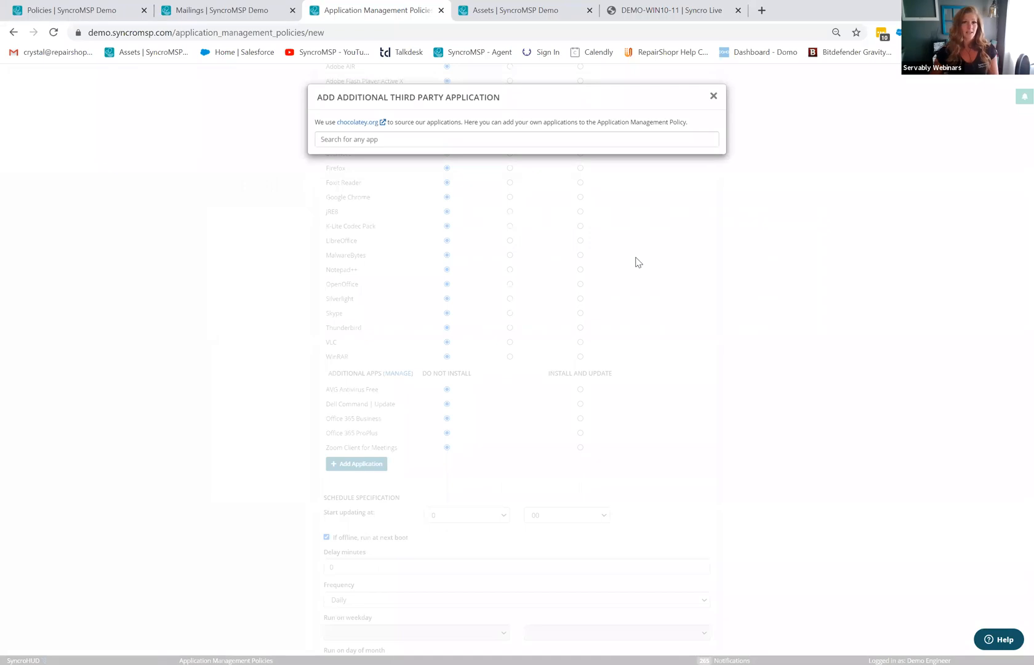
pyautogui.click(713, 97)
pyautogui.scroll(3, 716, 366)
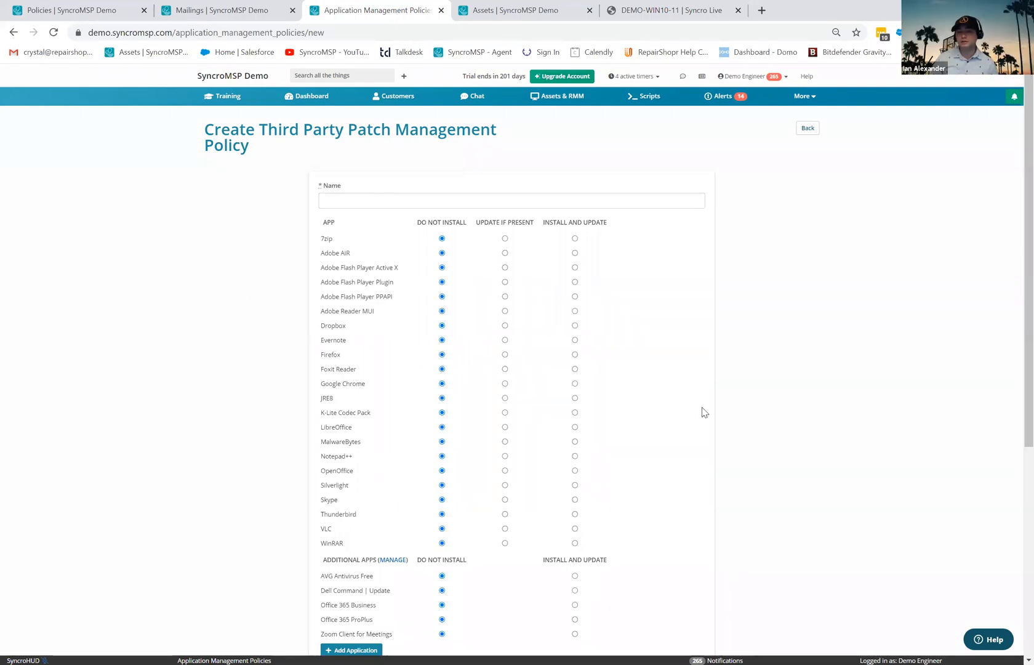
pyautogui.scroll(-4, 704, 410)
pyautogui.scroll(-2, 707, 418)
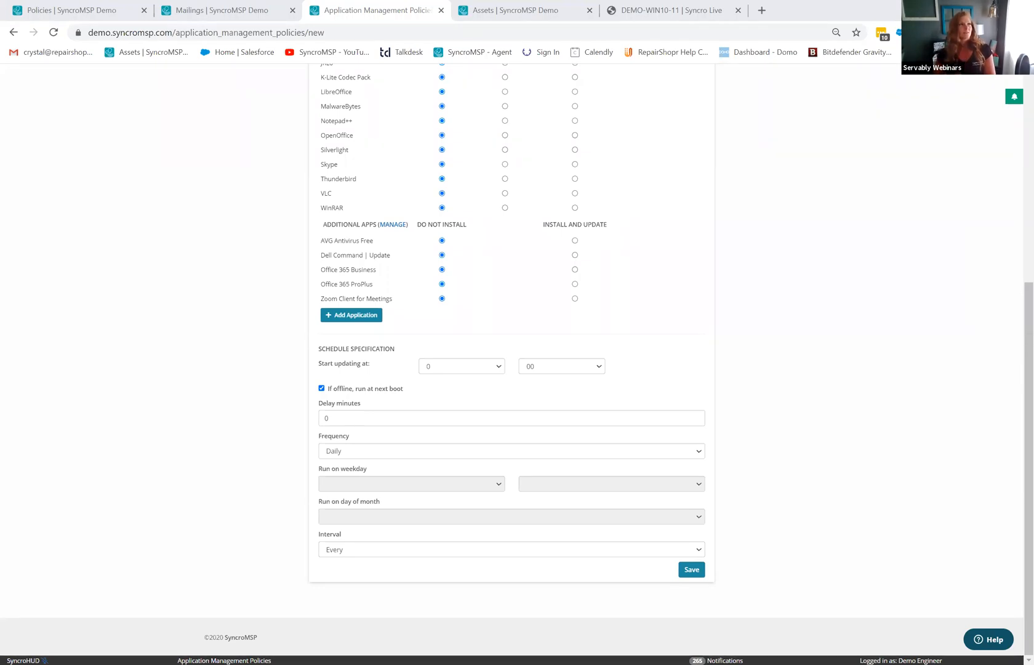
pyautogui.scroll(4, 757, 180)
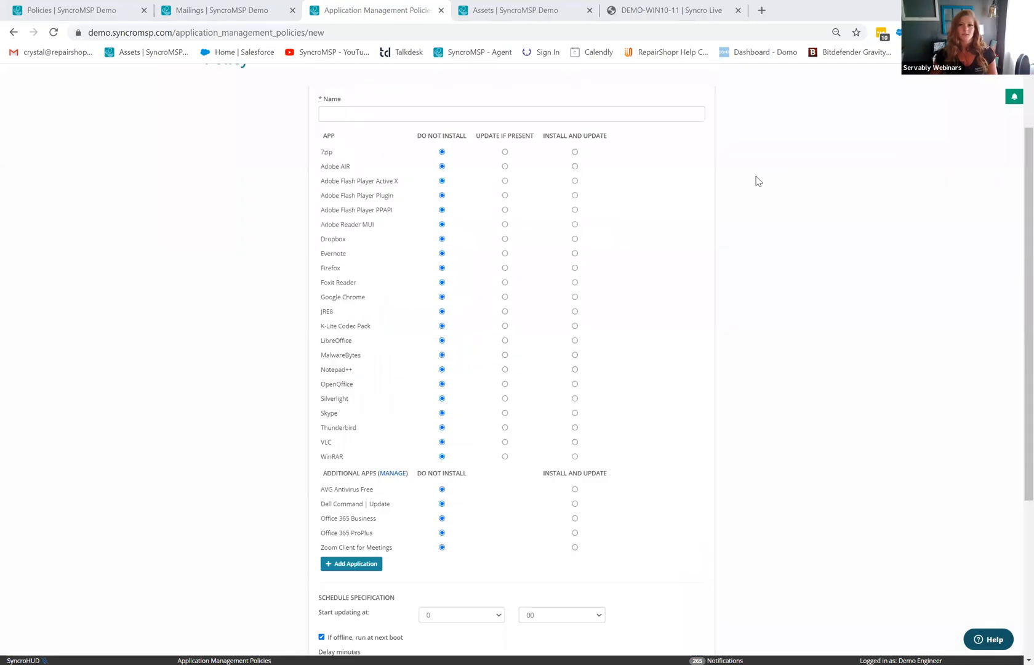
pyautogui.scroll(2, 758, 179)
# - Grant the Technicians security group the Assets - Delete permission under Admin > Security Groups
pyautogui.click(798, 98)
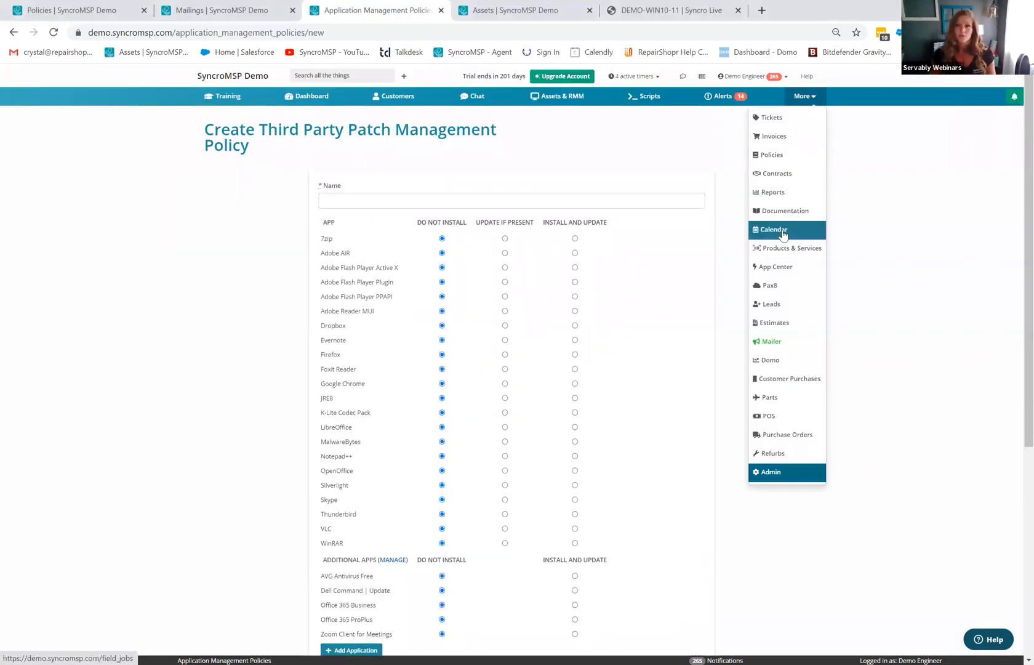
pyautogui.click(785, 473)
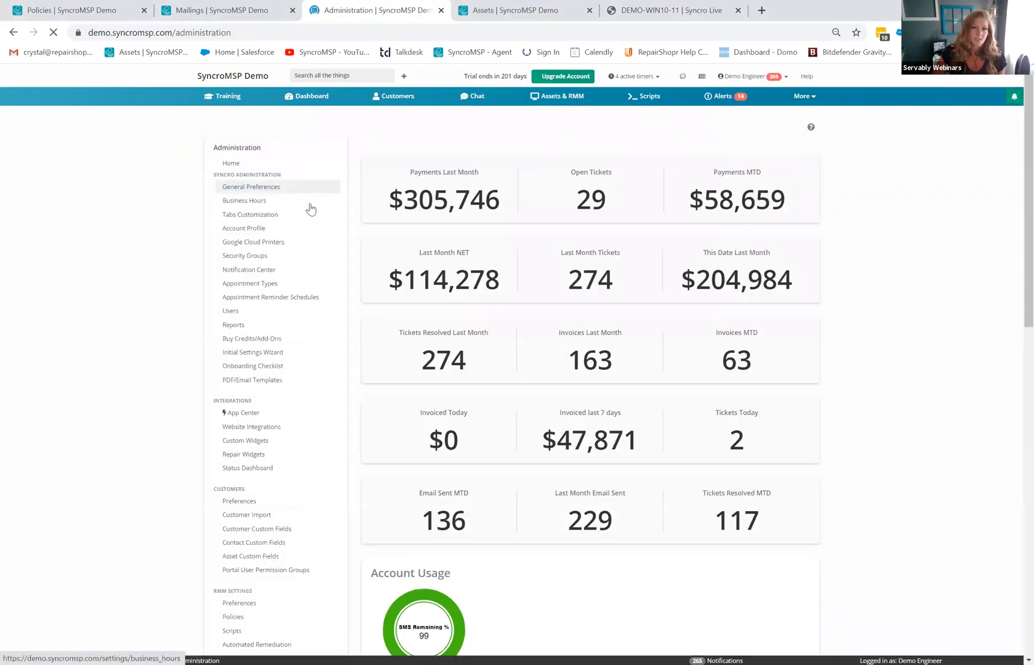
pyautogui.click(273, 258)
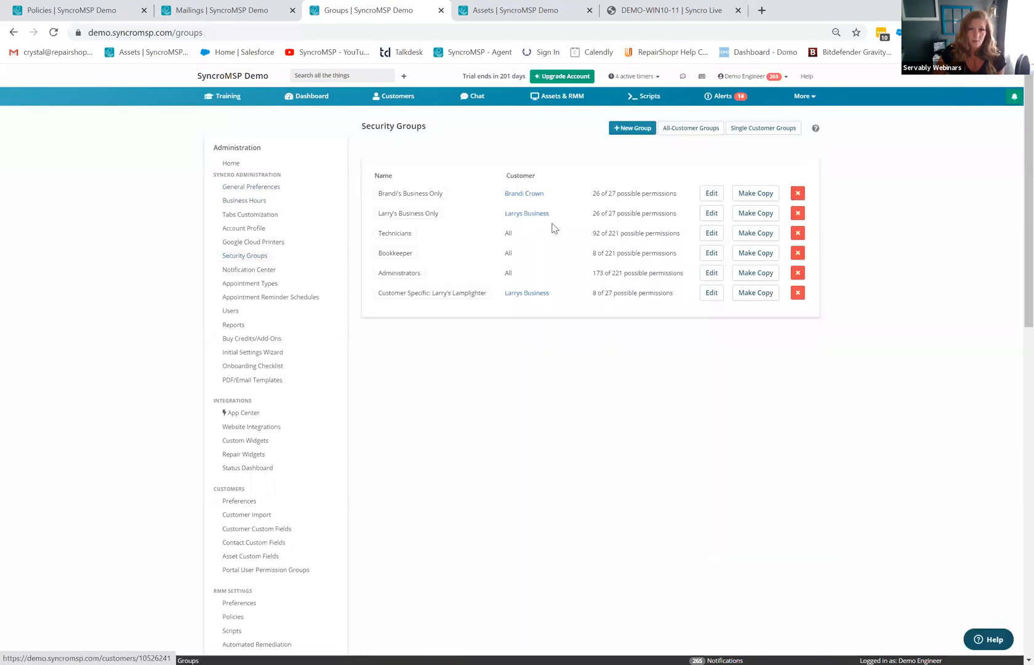
pyautogui.click(717, 234)
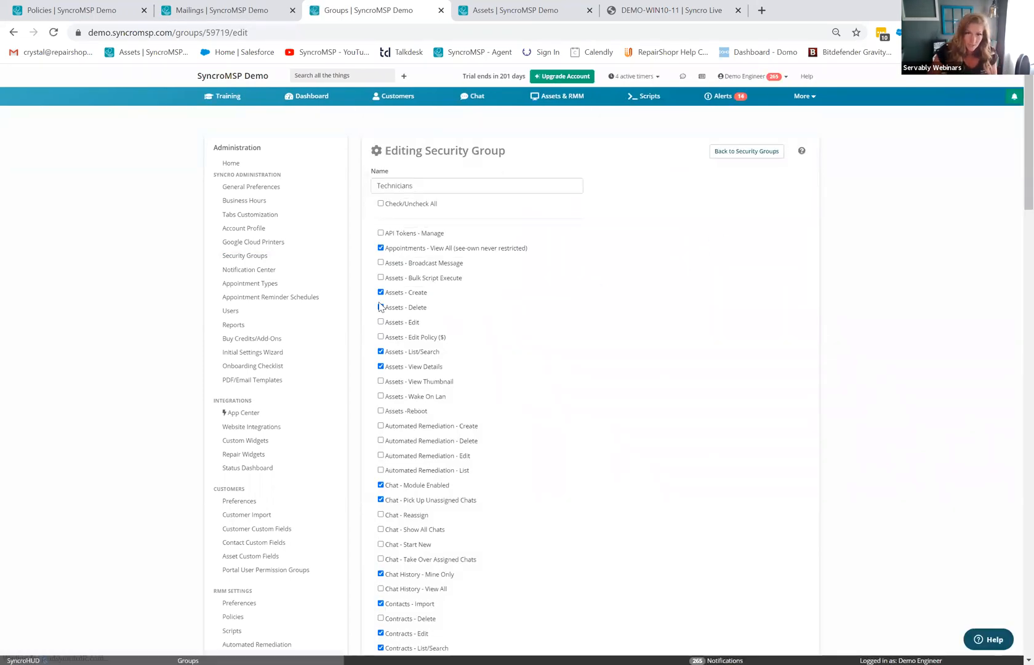
pyautogui.tripleClick(381, 307)
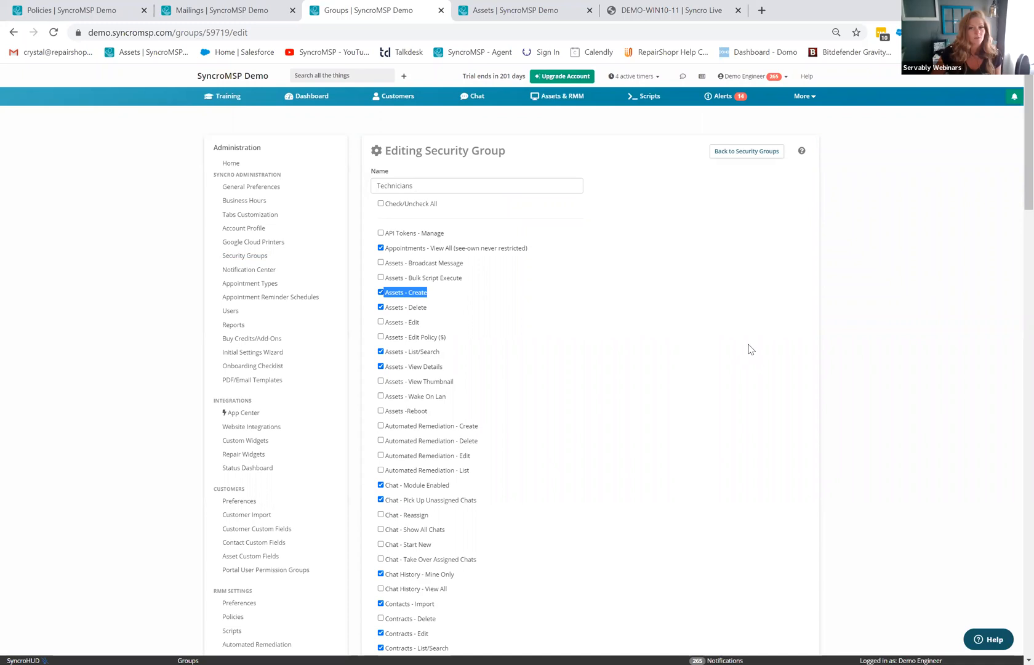
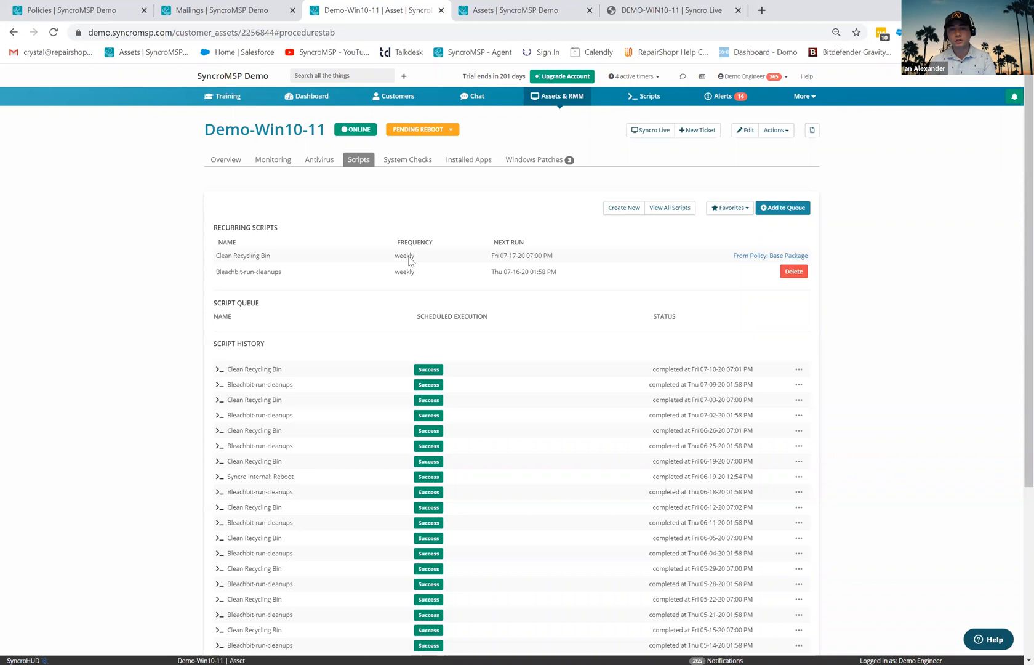
# - Show the scheduled runs of the Clean Recycling Bin script from the Scripts library
pyautogui.click(649, 98)
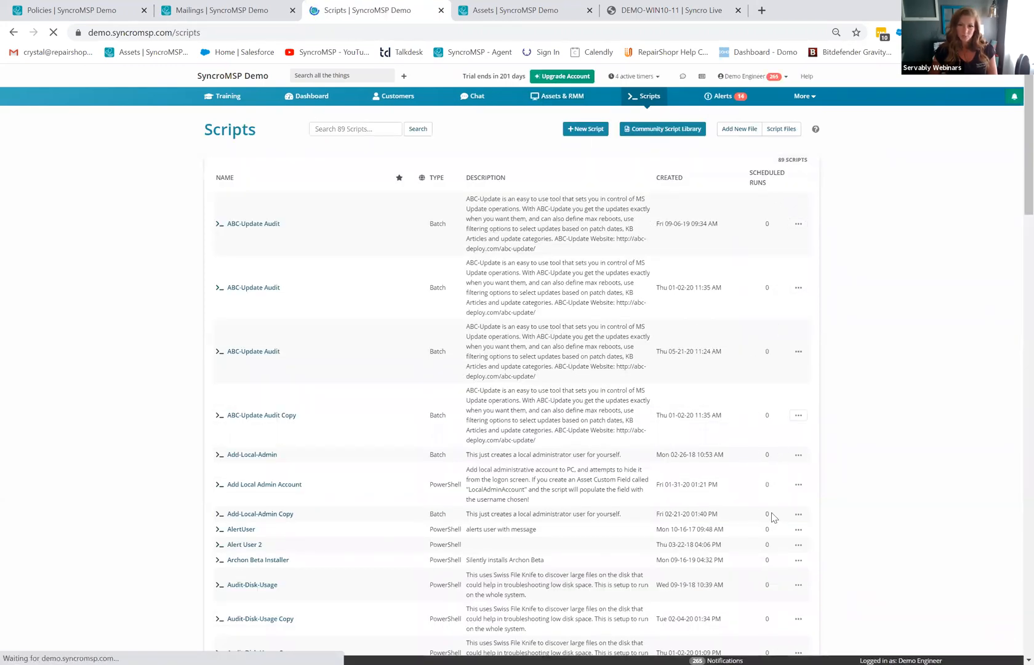
pyautogui.scroll(-5, 769, 520)
pyautogui.scroll(-4, 769, 539)
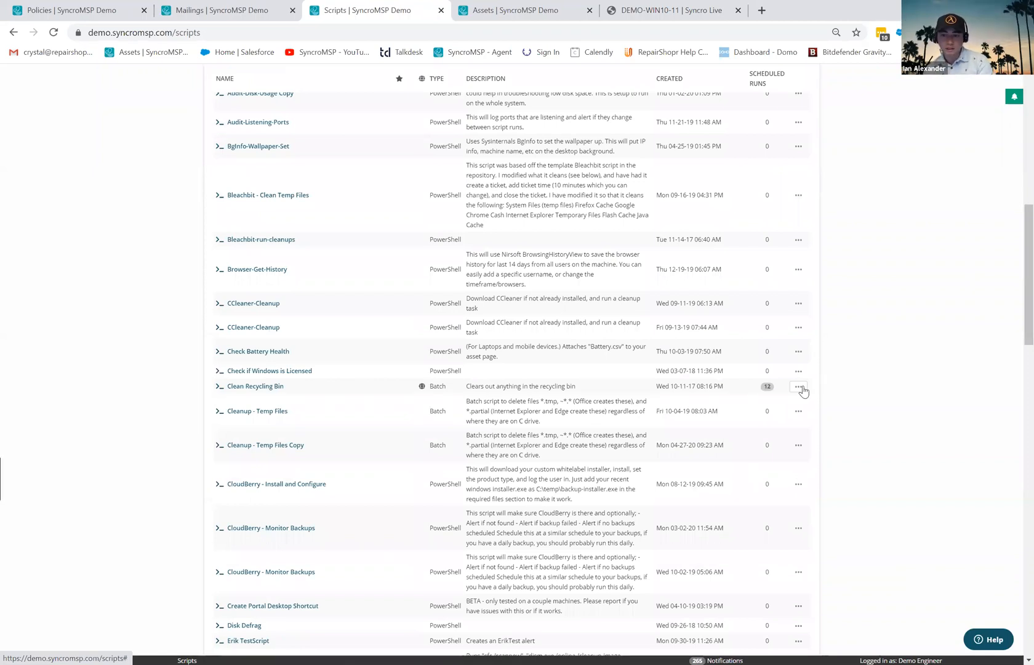
pyautogui.click(799, 388)
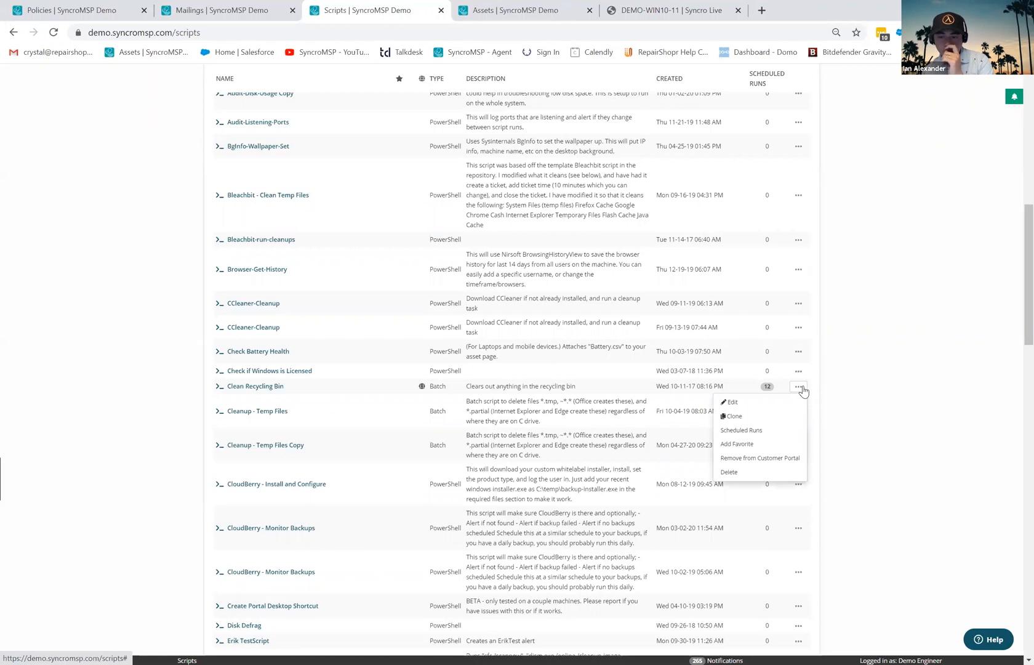
pyautogui.click(757, 433)
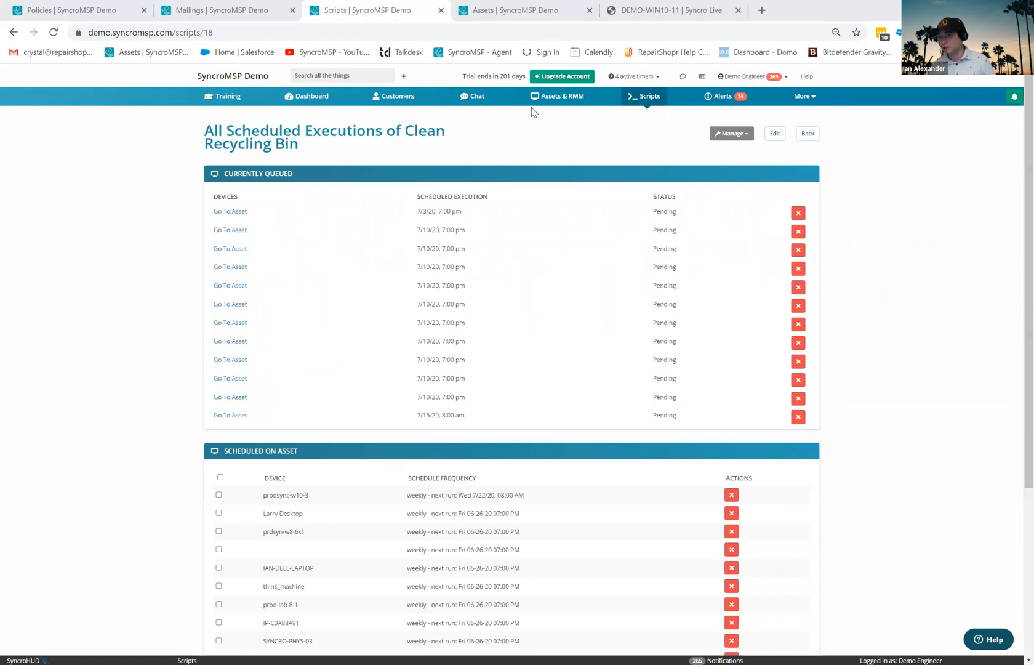
# - Open the All Assets list of 20 managed devices and look over its customers, policies and sync status
pyautogui.click(552, 102)
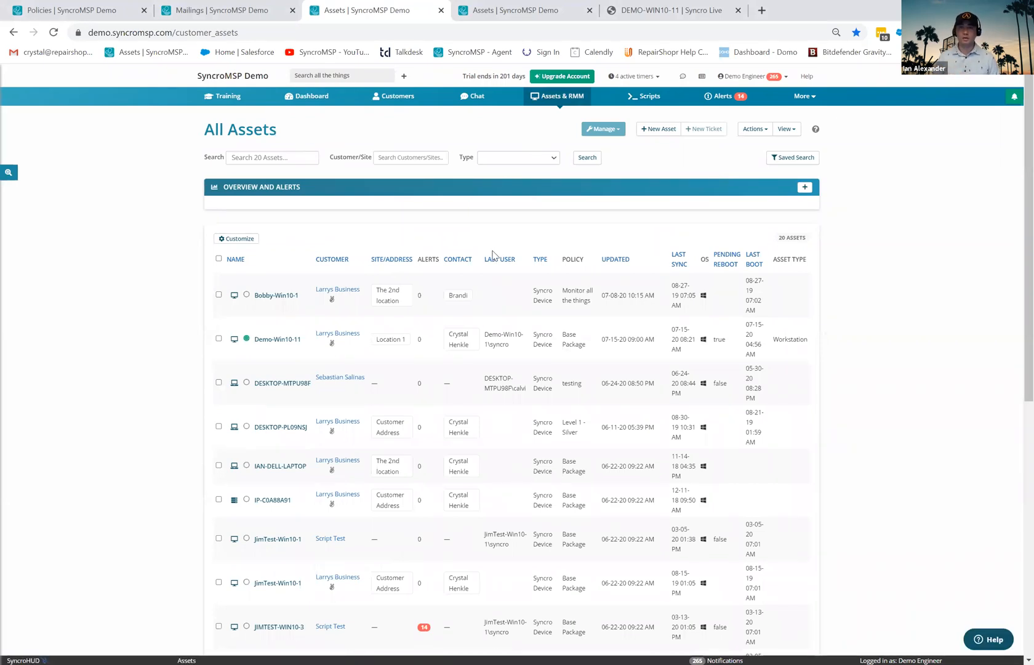
pyautogui.scroll(-2, 477, 468)
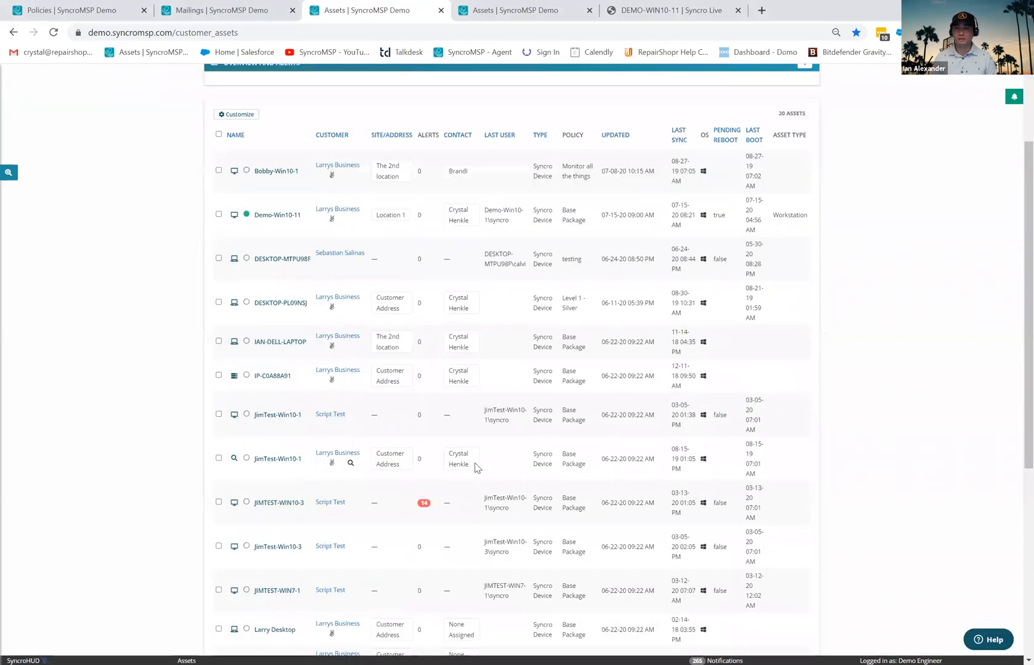
pyautogui.scroll(2, 477, 468)
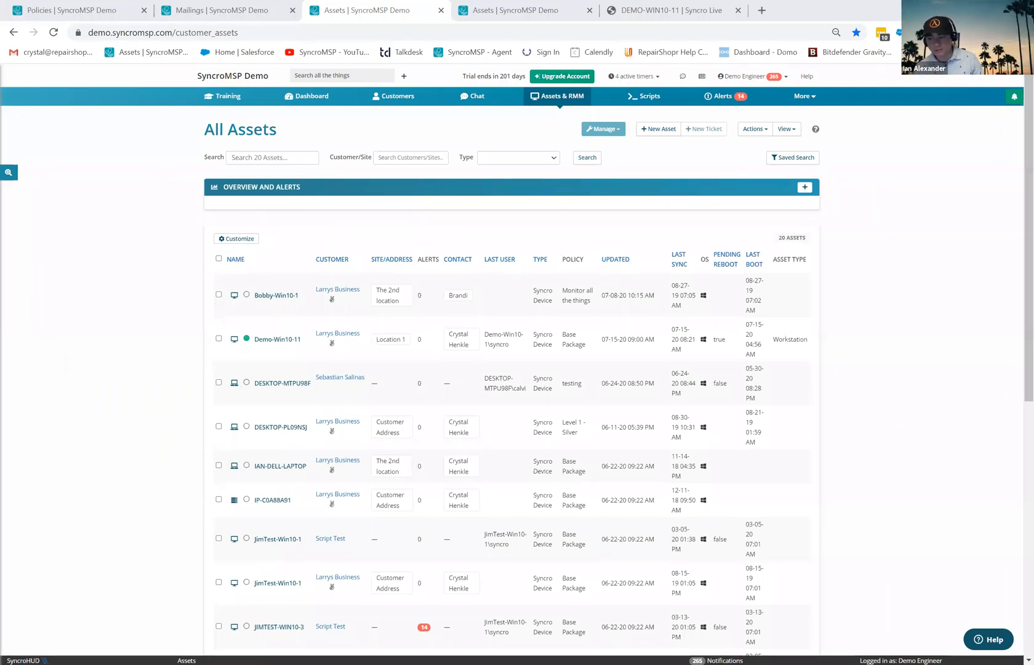
# - Go to Admin > API Tokens and start a new API token
pyautogui.click(805, 96)
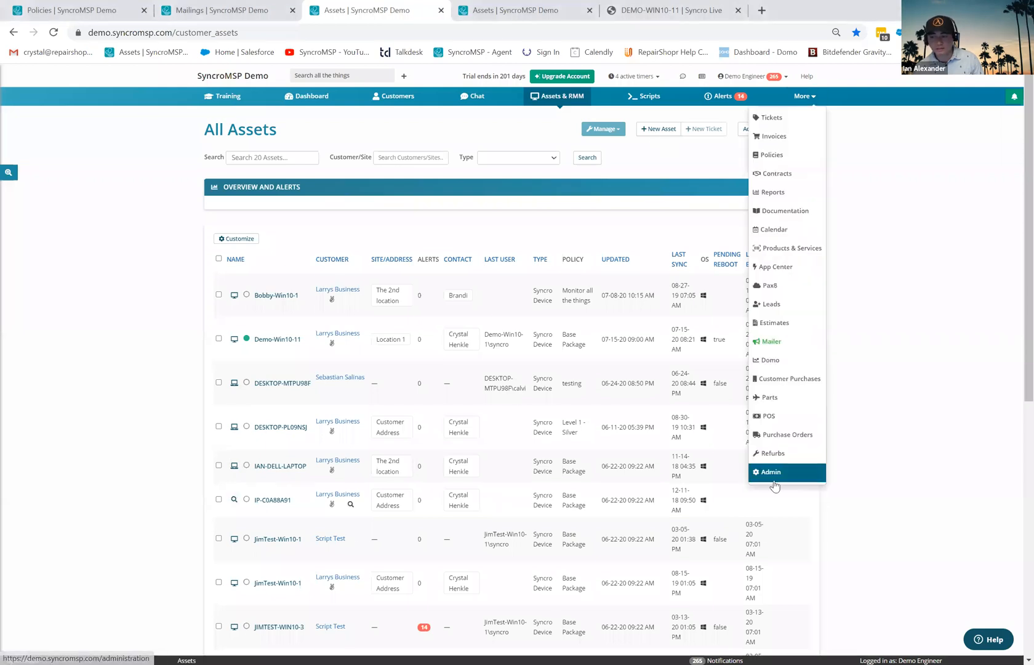
pyautogui.click(774, 473)
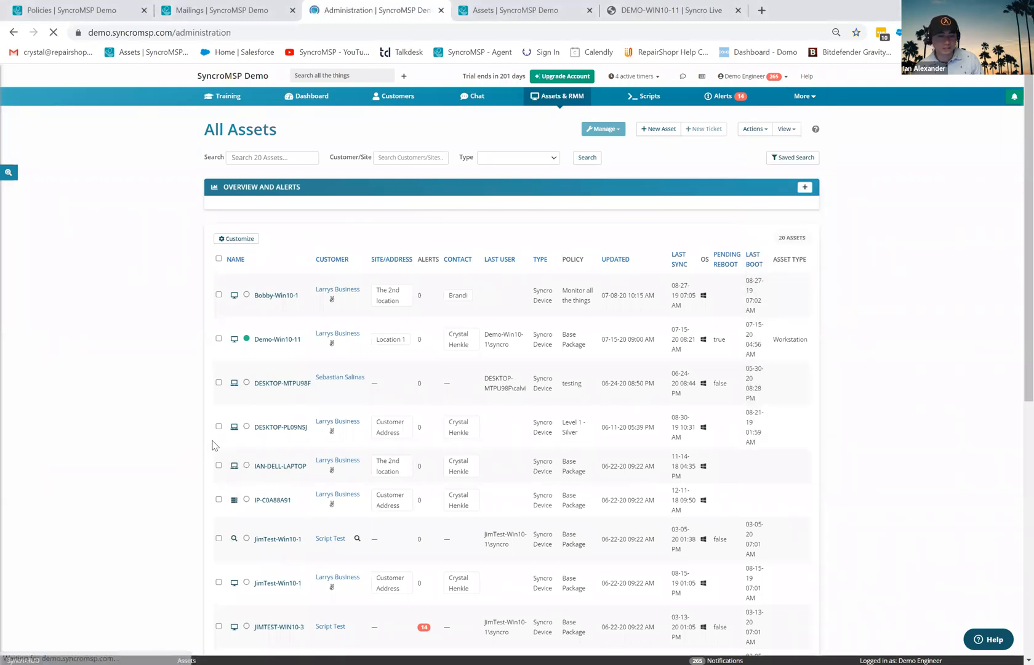
pyautogui.scroll(-12, 263, 467)
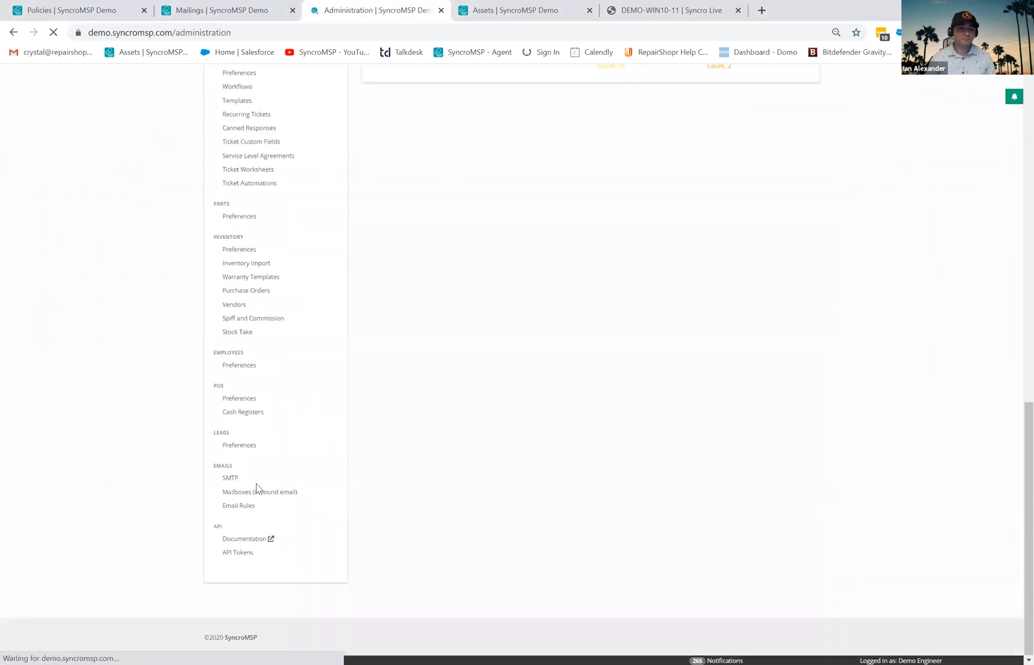
pyautogui.click(242, 554)
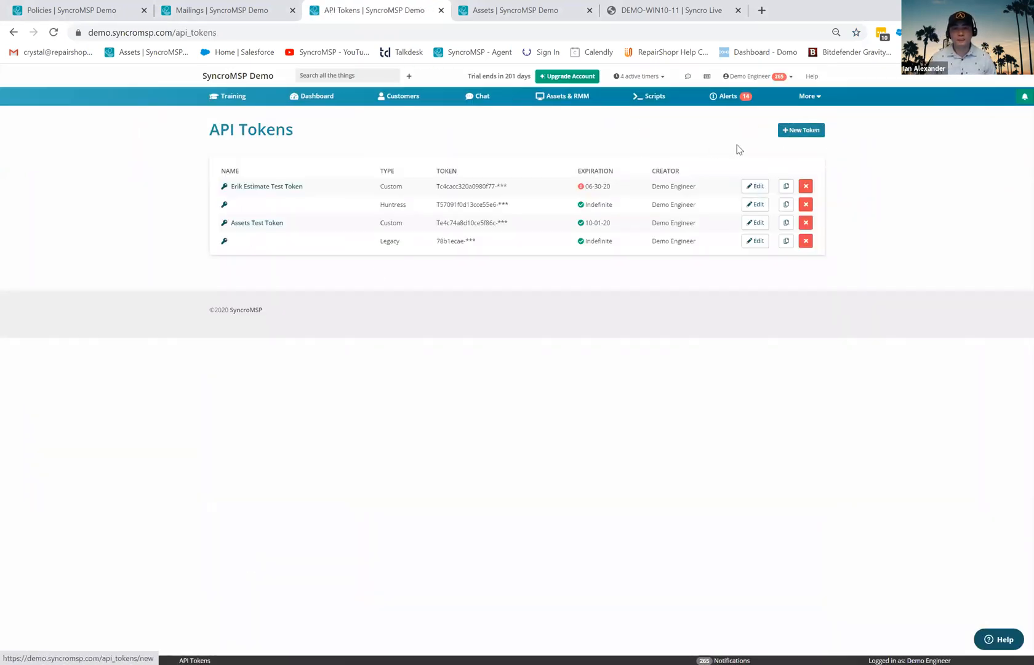
pyautogui.click(802, 133)
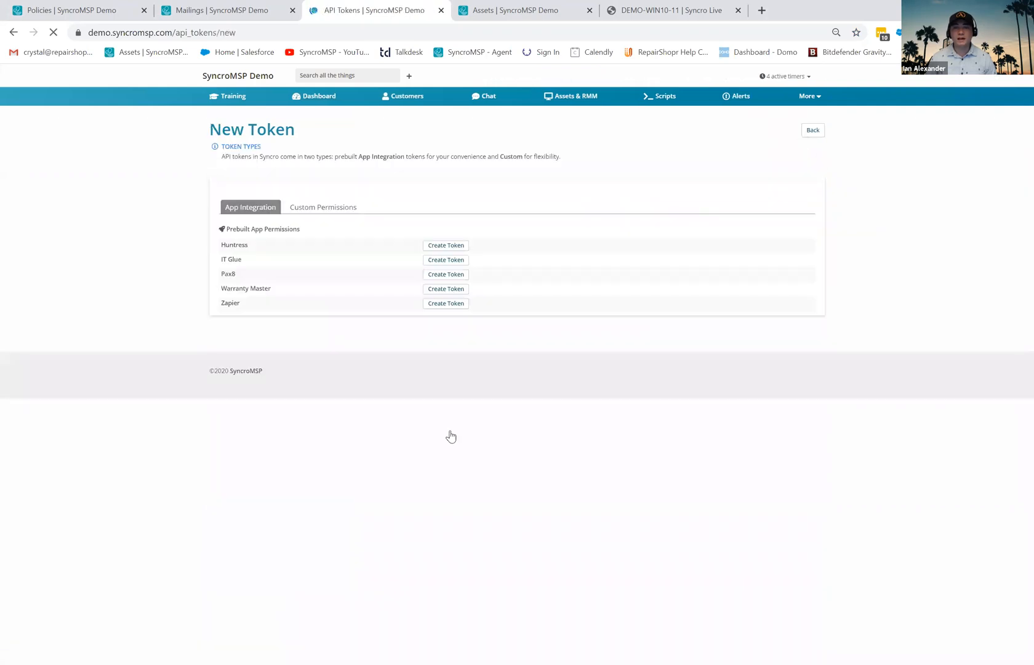
pyautogui.click(325, 208)
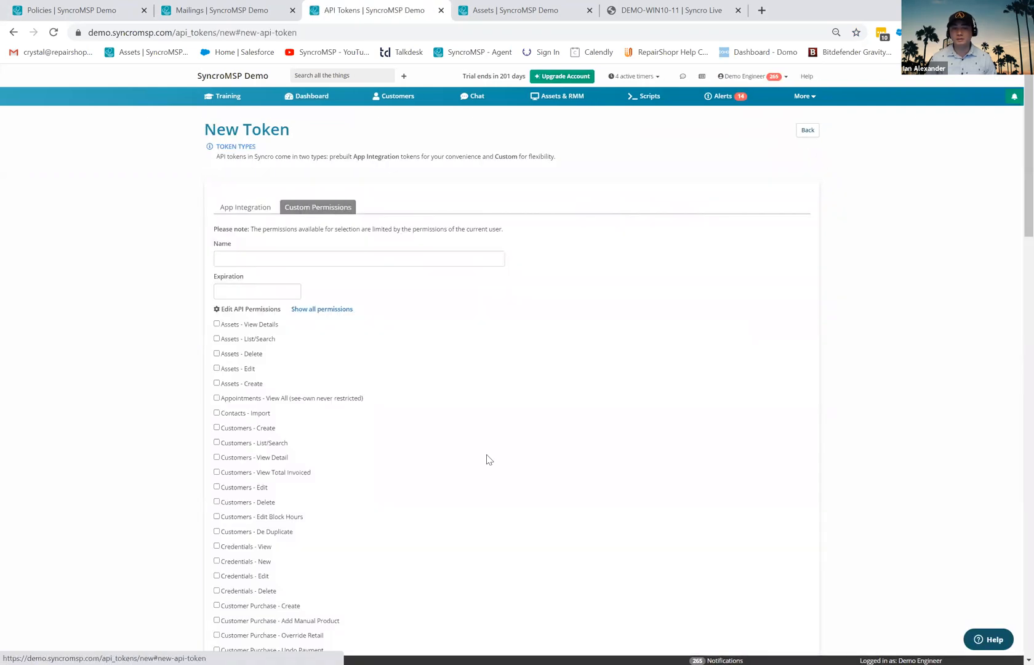
pyautogui.scroll(-3, 489, 459)
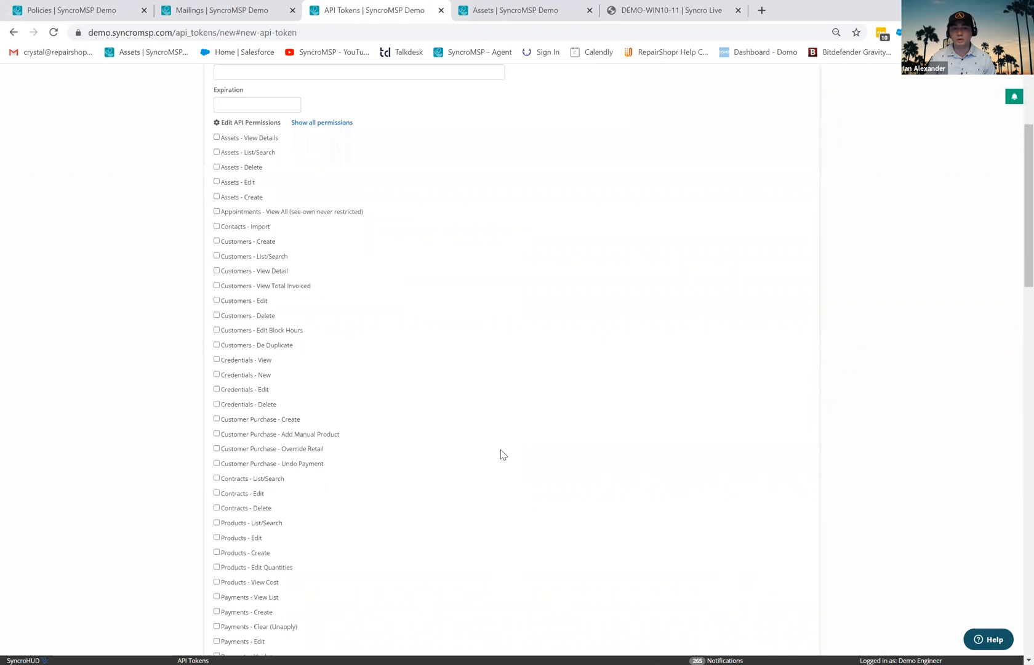
pyautogui.scroll(-12, 503, 455)
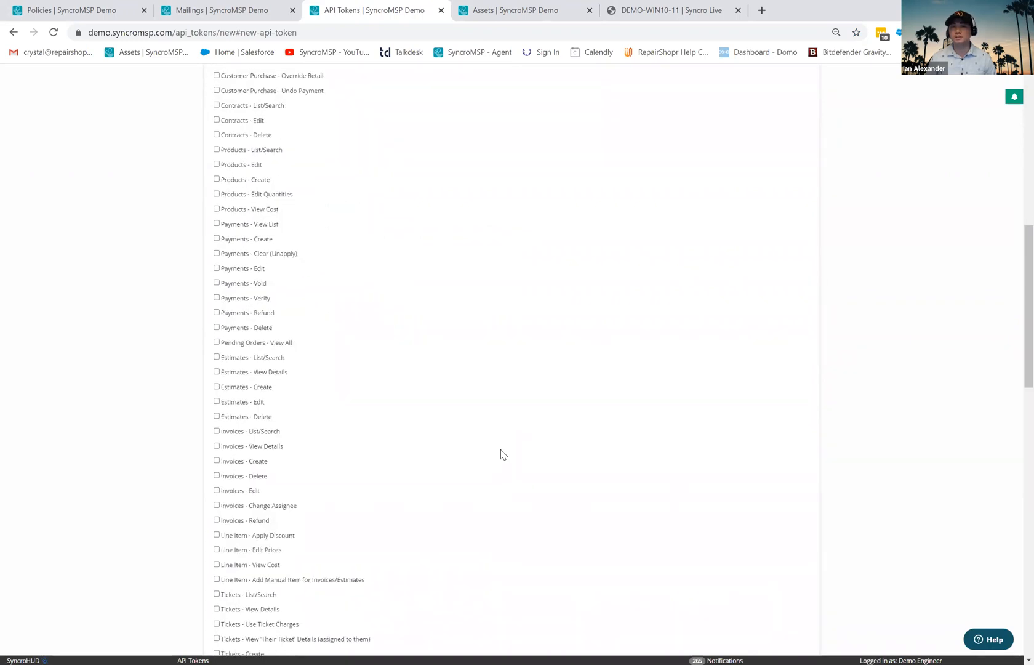
pyautogui.scroll(-5, 503, 454)
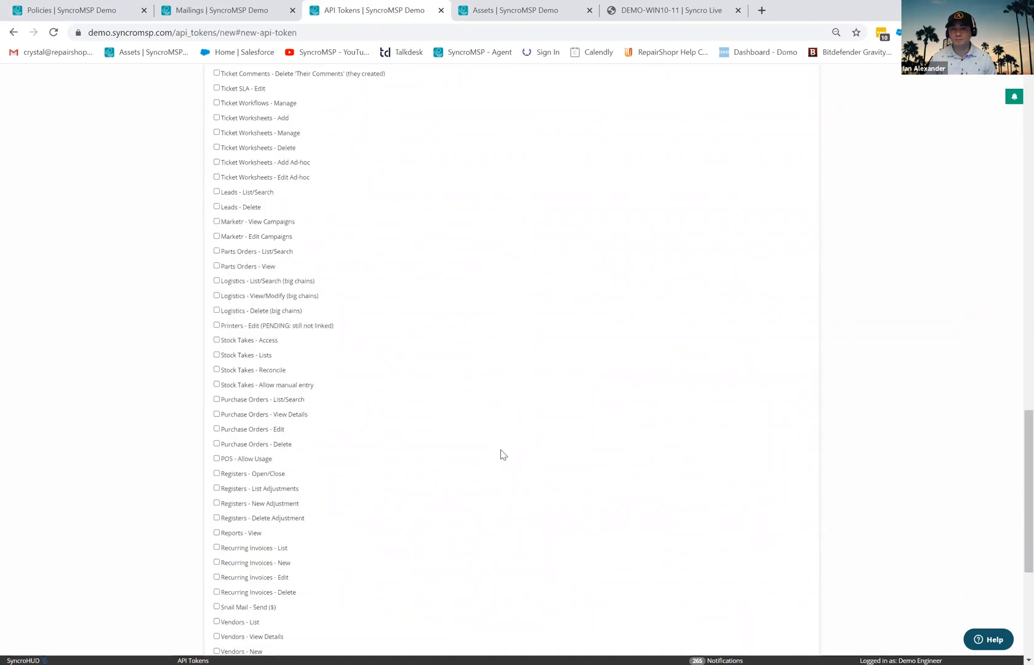
pyautogui.scroll(-5, 503, 454)
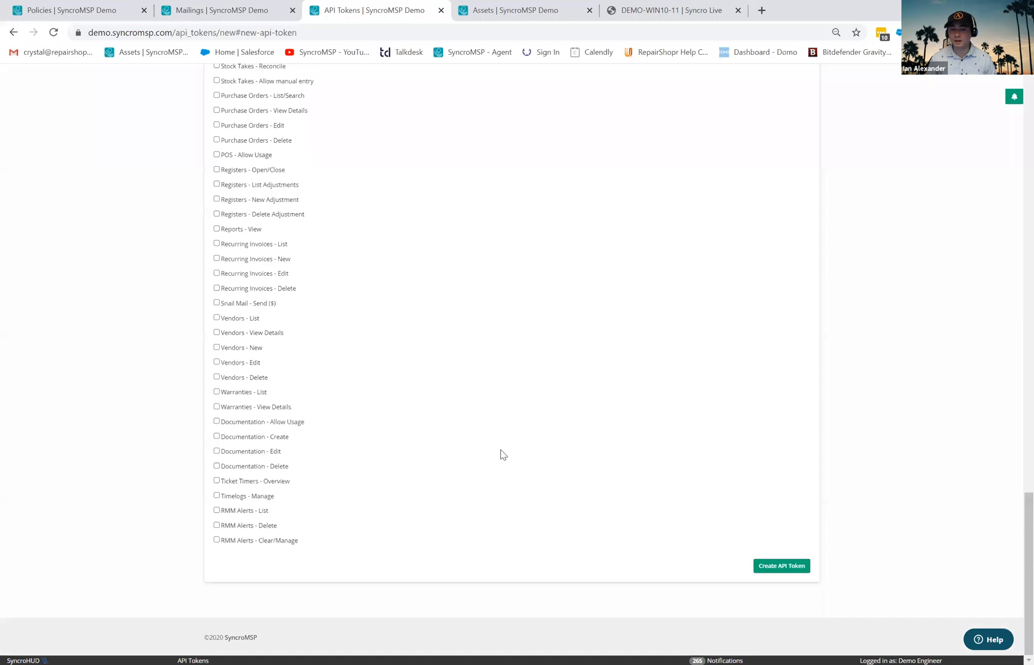
pyautogui.scroll(5, 503, 455)
pyautogui.scroll(9, 588, 427)
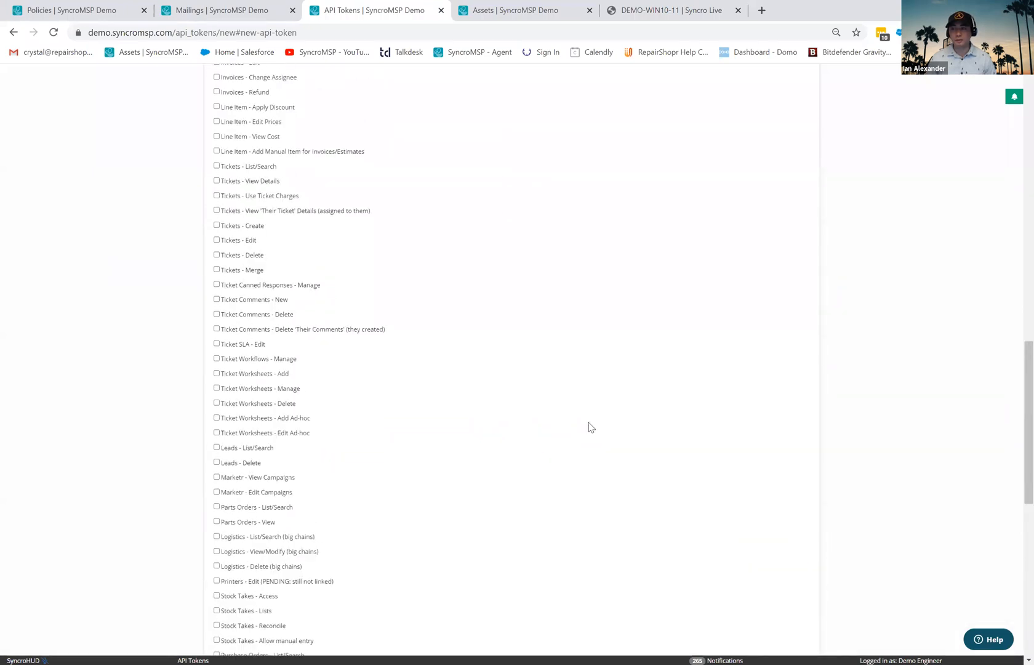
pyautogui.scroll(4, 591, 427)
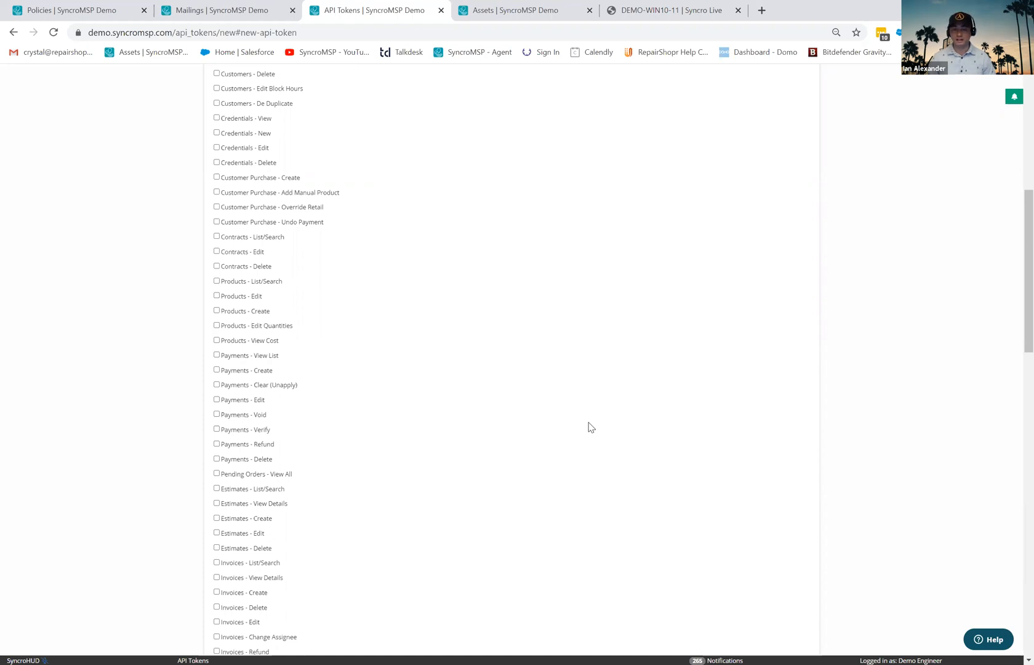
pyautogui.scroll(6, 590, 426)
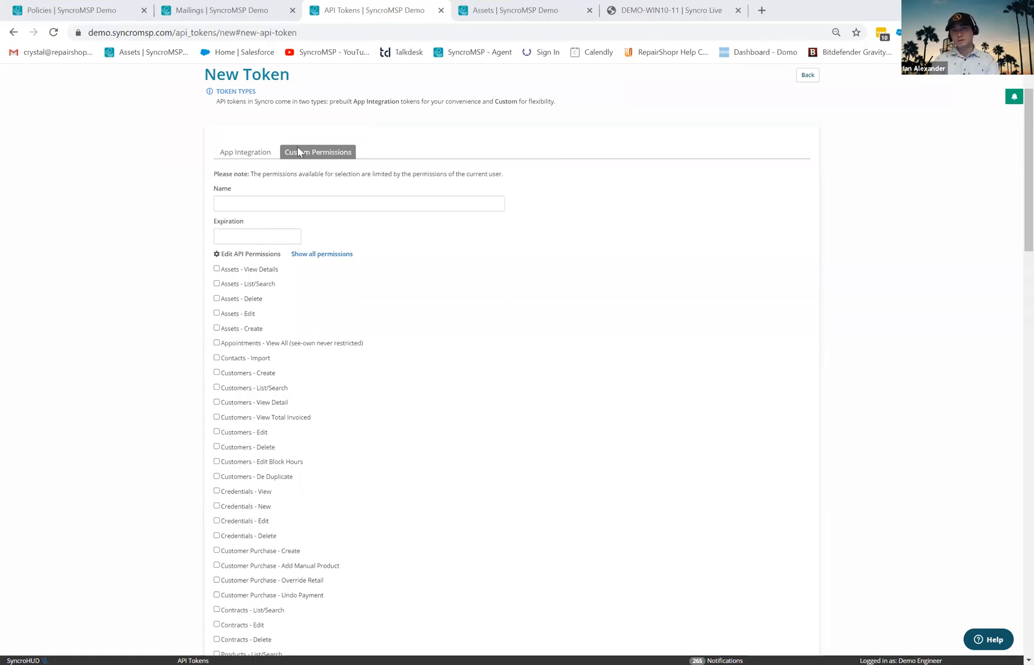
# - Leave the blank New Token form and go to the Customers list
pyautogui.scroll(2, 289, 80)
pyautogui.click(394, 97)
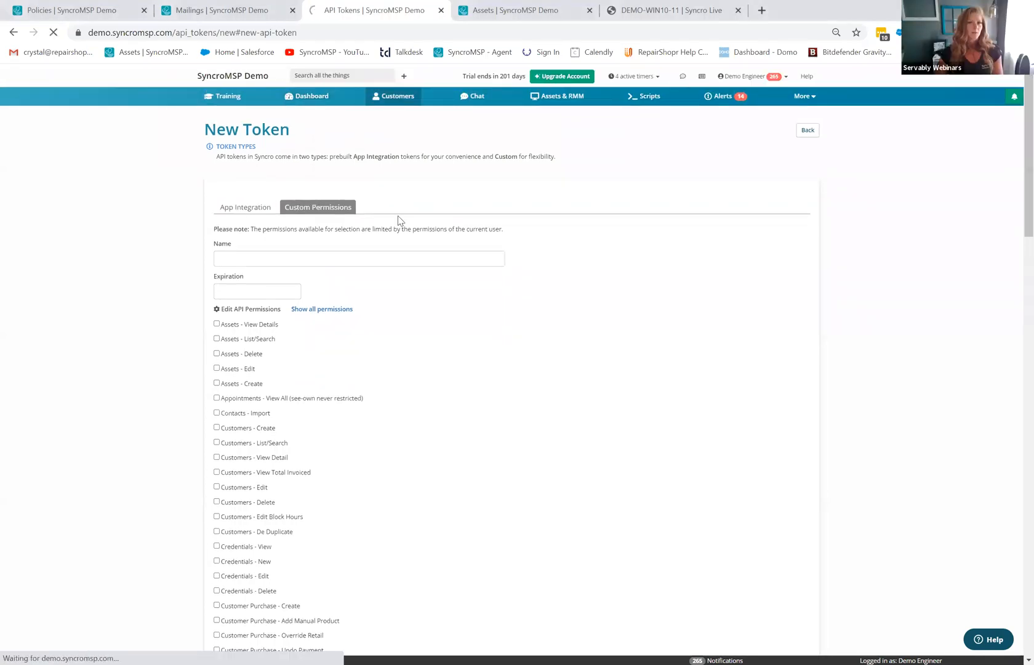
# - Search 'larry', open the Larrys Business record, then its Customer Online Profile
pyautogui.click(326, 81)
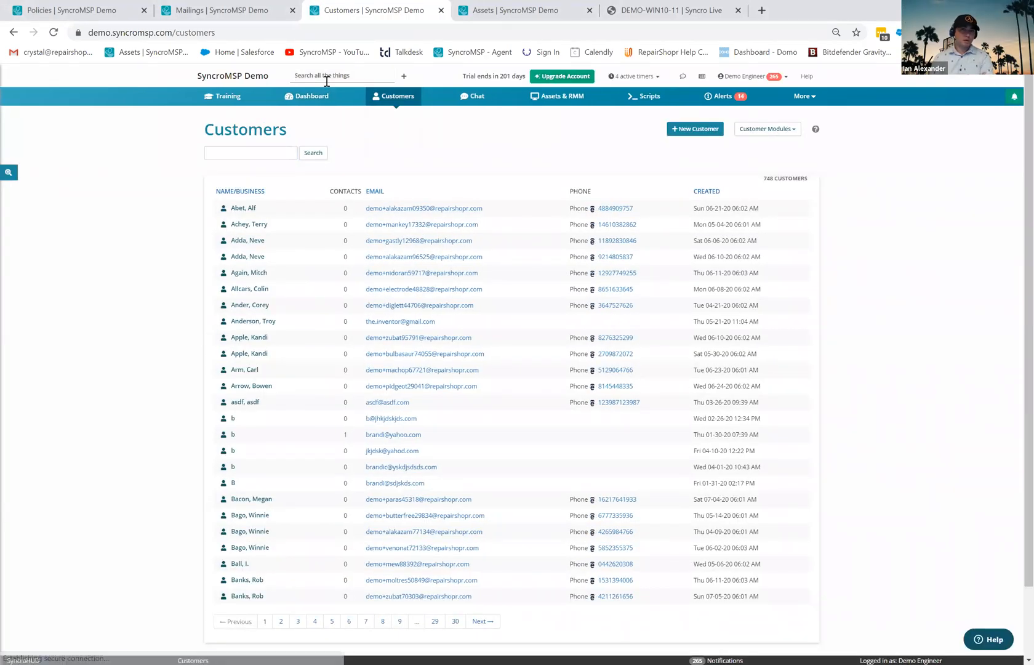
pyautogui.write('larry')
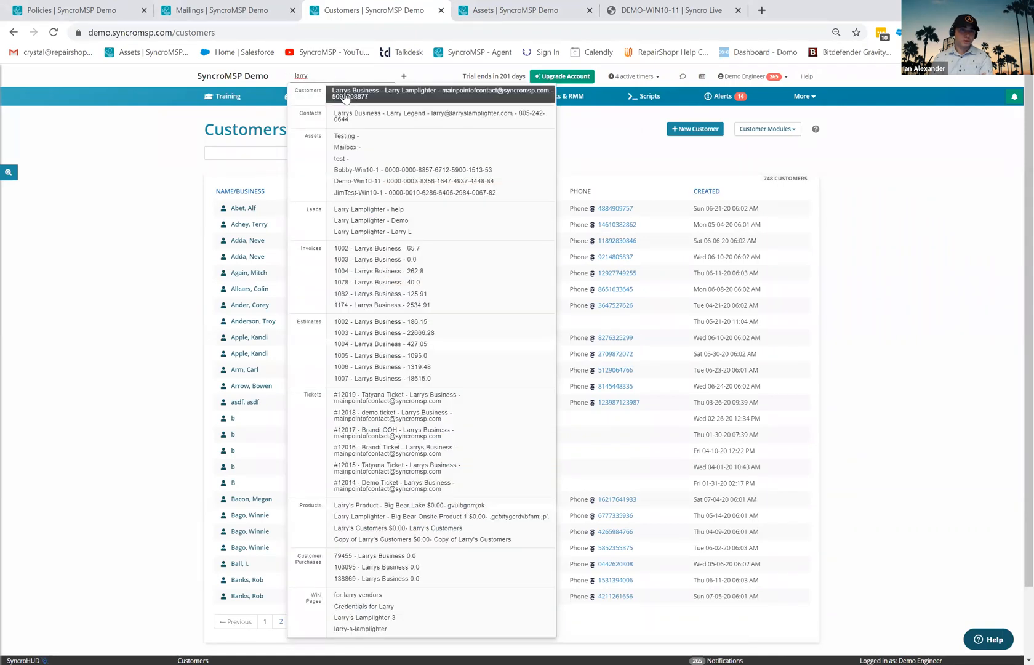
pyautogui.click(347, 97)
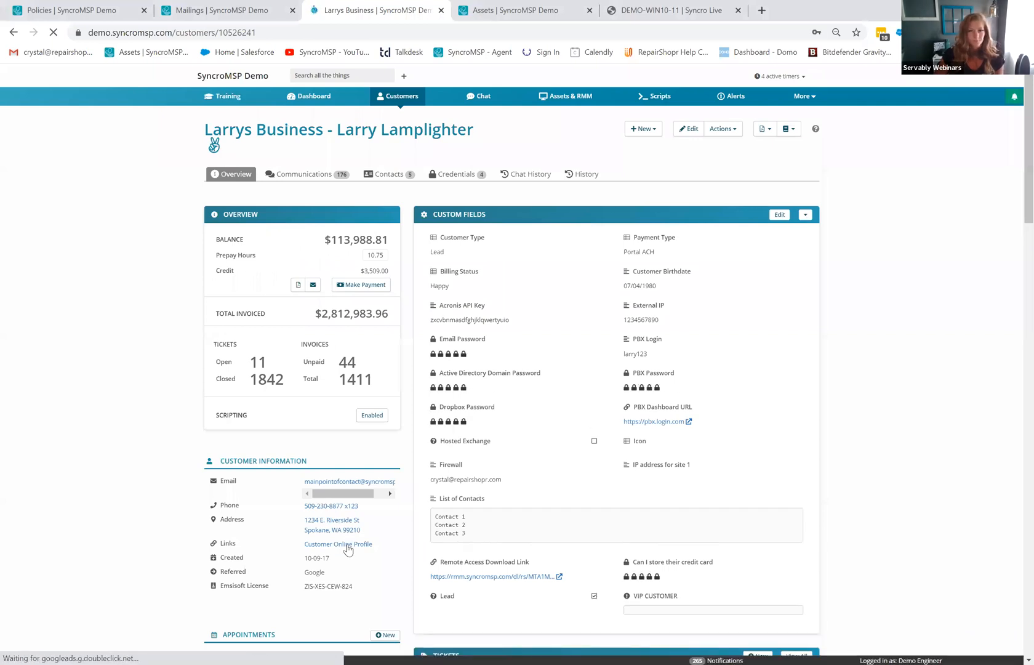
pyautogui.click(345, 544)
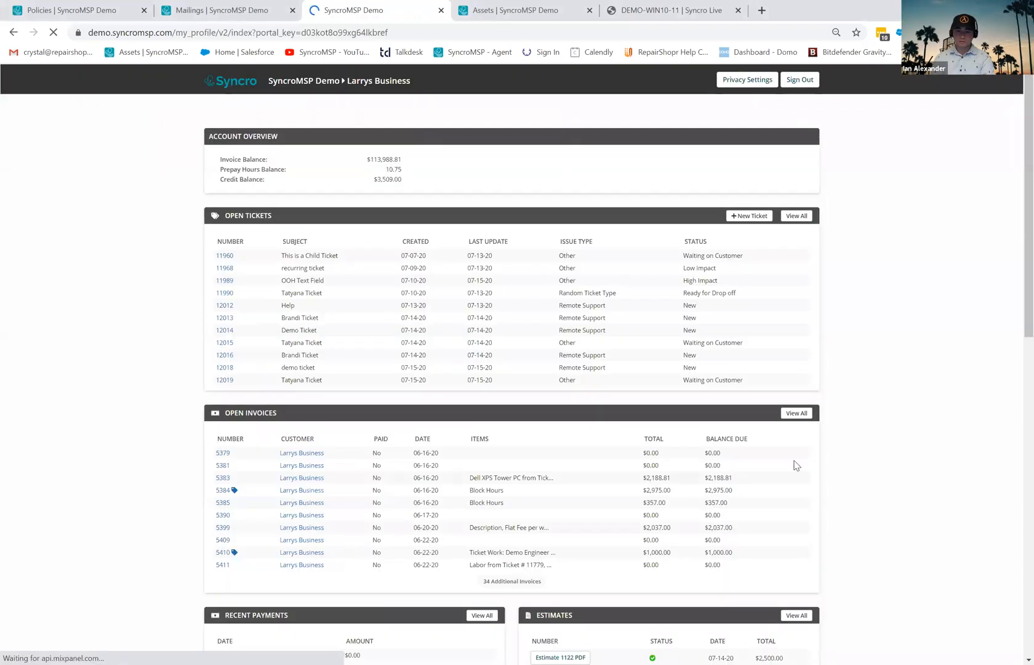
# - List all 11 Larrys Business assets with View All in the portal's Assets section
pyautogui.scroll(-4, 796, 465)
pyautogui.scroll(-4, 796, 459)
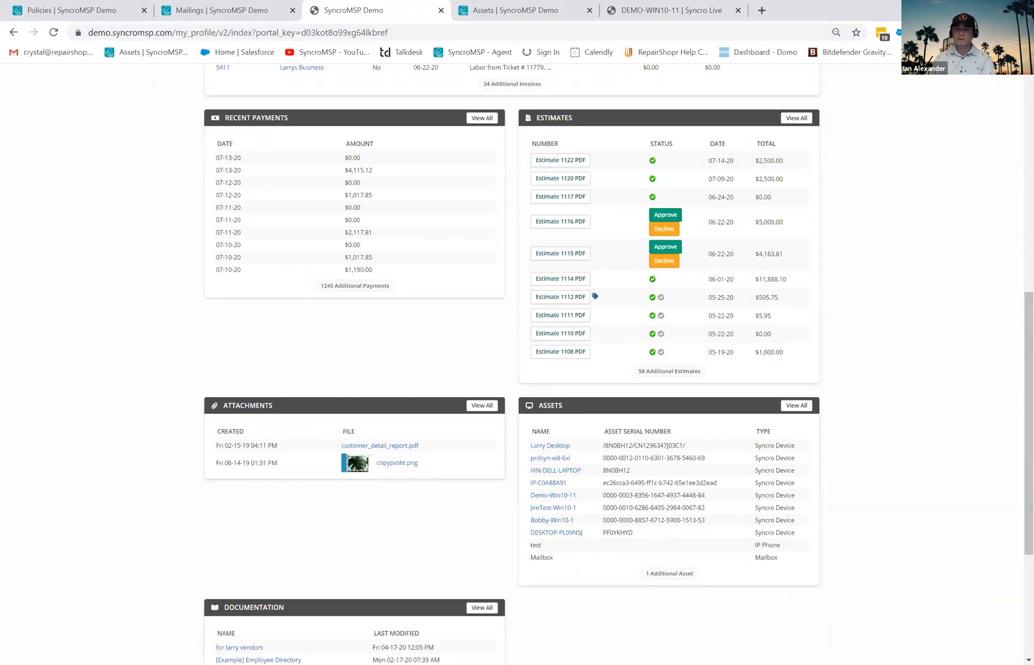
pyautogui.click(804, 409)
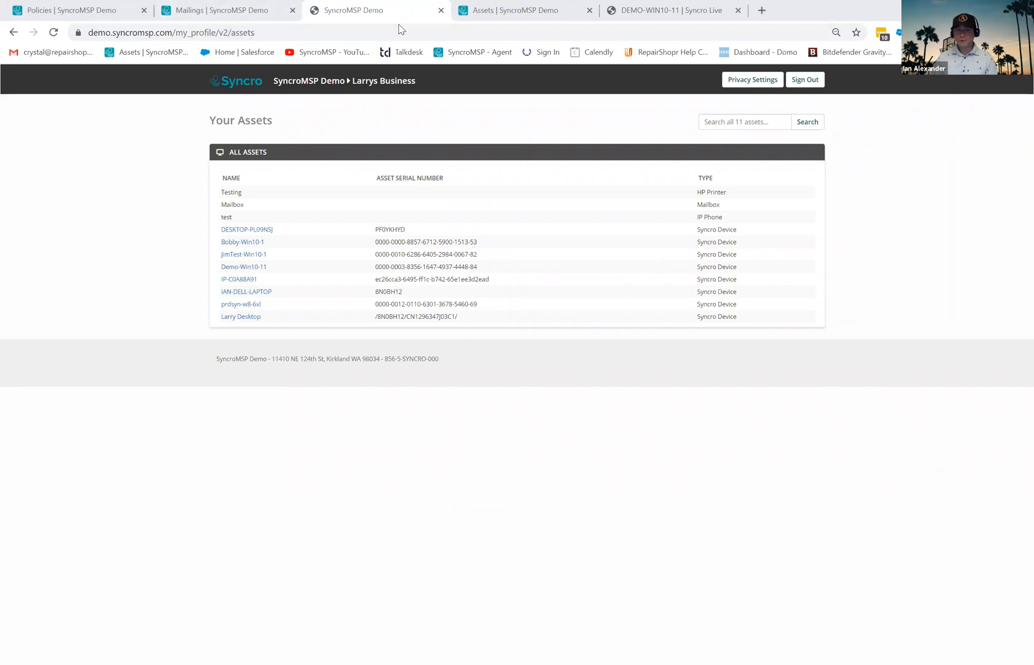
# - Open Admin > Security Groups and edit the Customer Specific: Larry's Lamplighter group
pyautogui.click(226, 13)
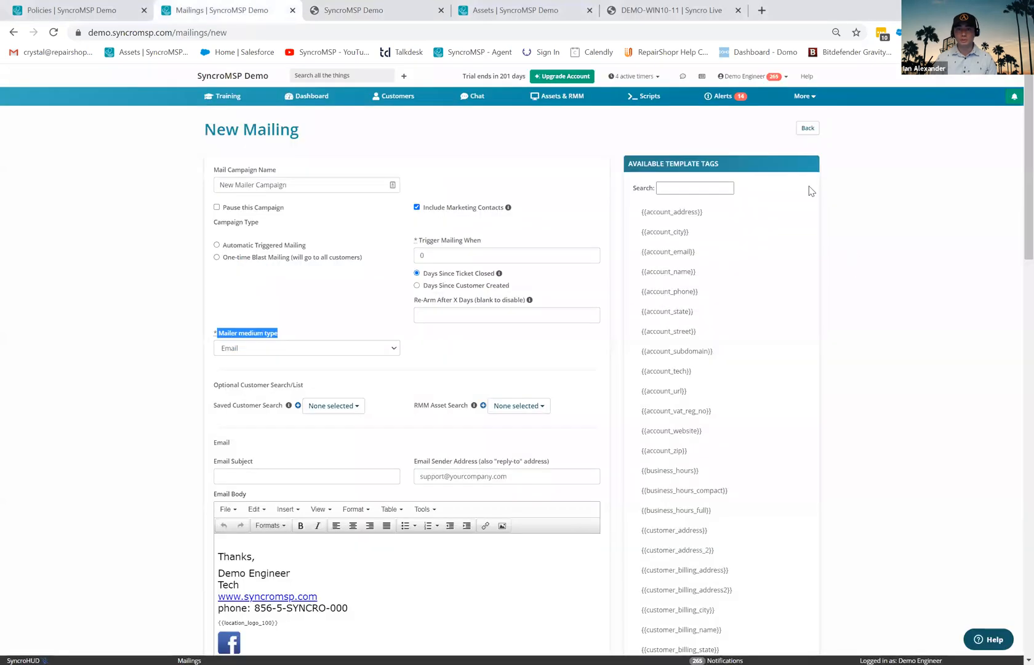
pyautogui.click(803, 96)
pyautogui.click(783, 473)
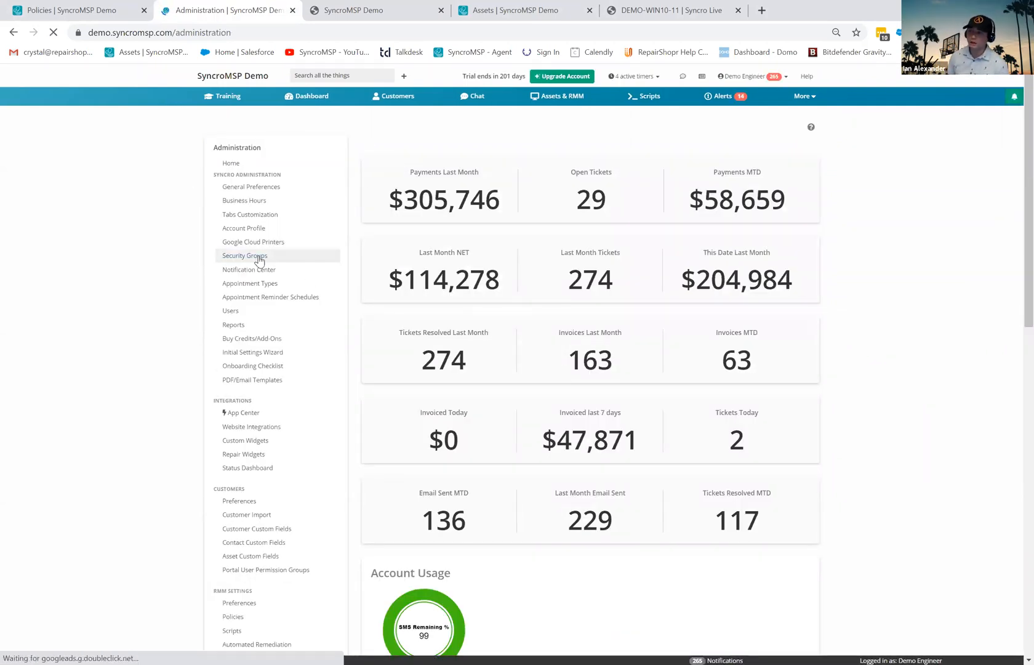
pyautogui.click(258, 260)
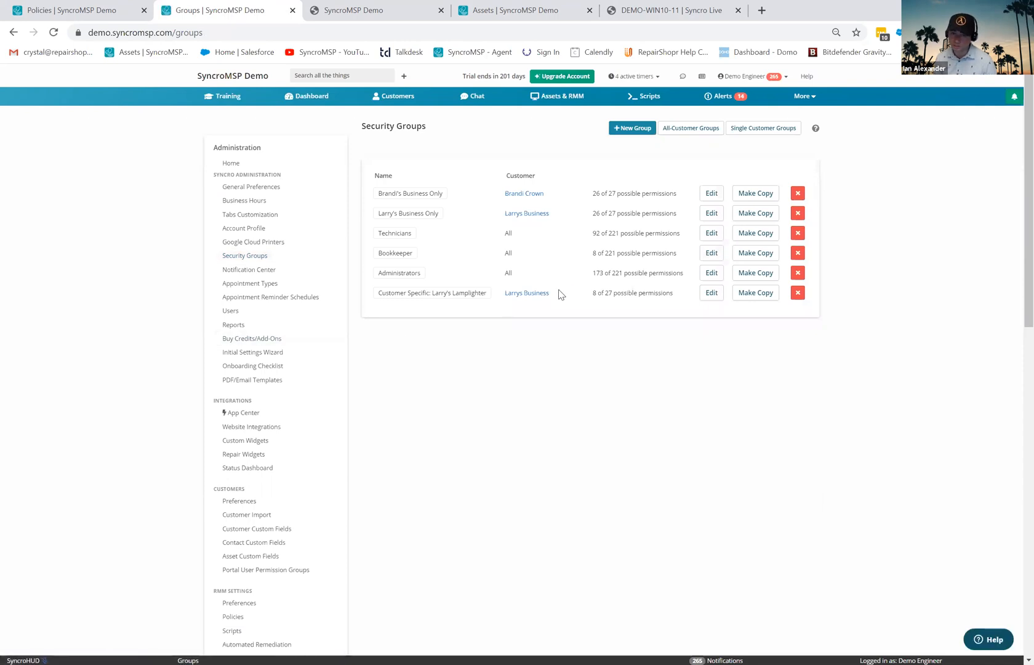
pyautogui.click(711, 299)
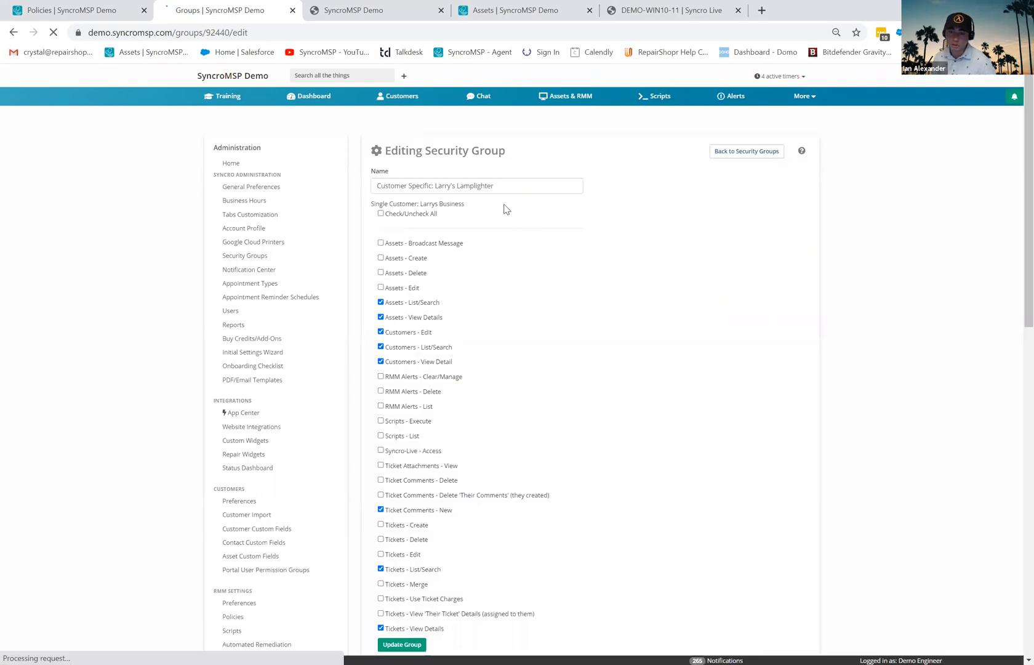
# - Leave the security group and open the Tickets list showing unresolved tickets
pyautogui.scroll(-2, 550, 277)
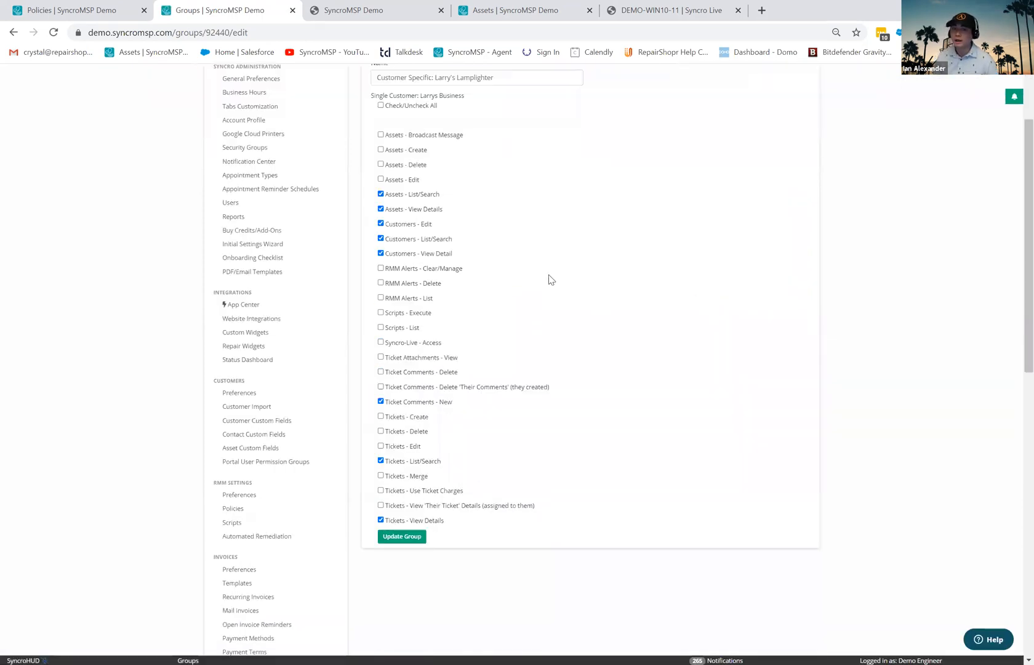
pyautogui.scroll(1, 551, 280)
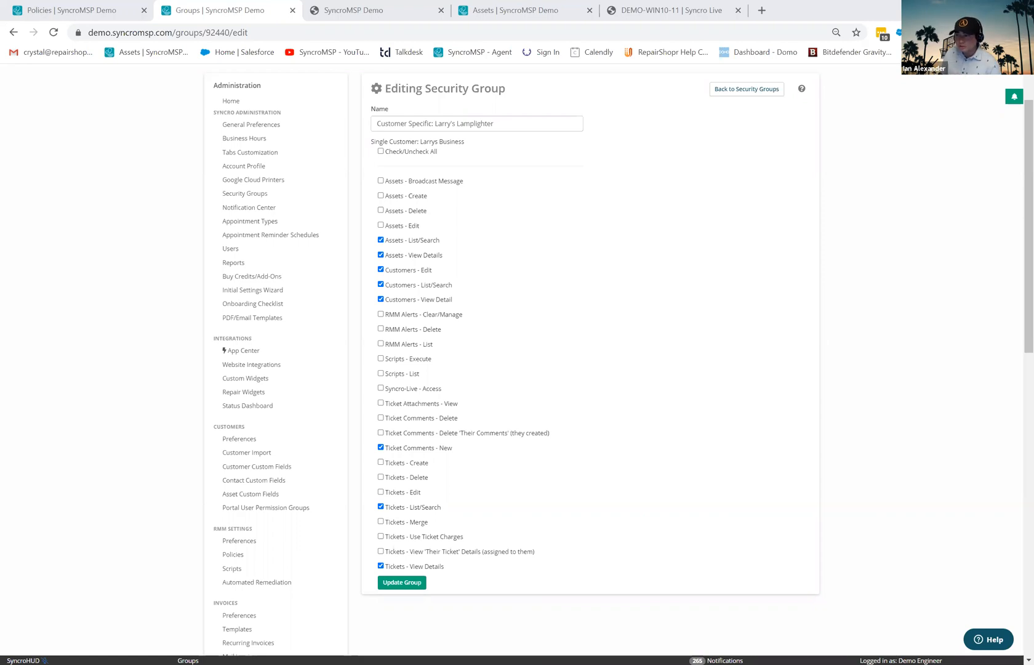
pyautogui.scroll(1, 821, 155)
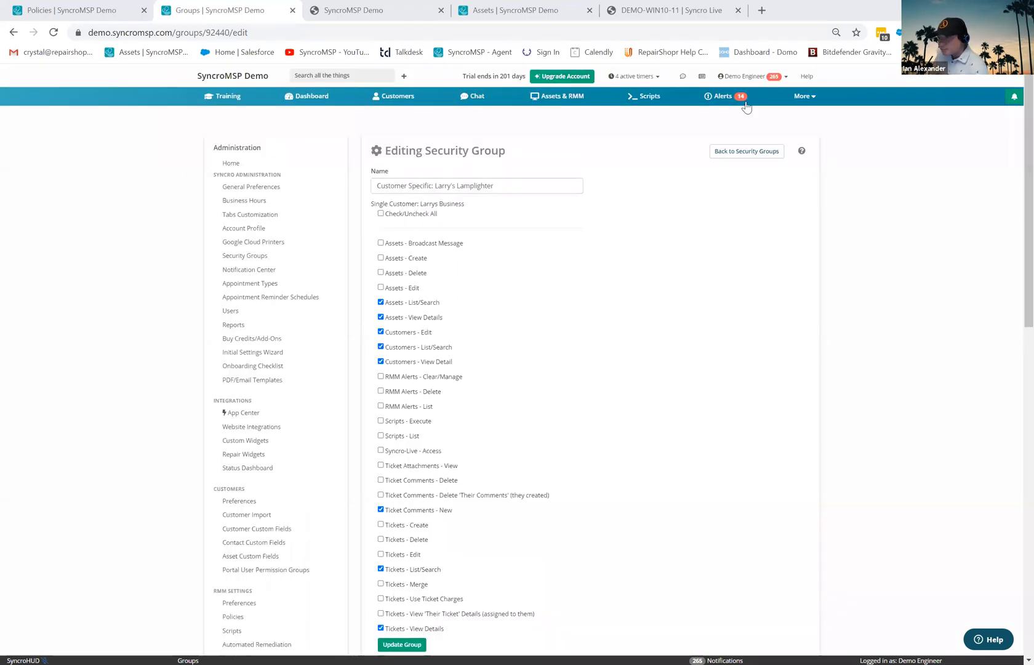
pyautogui.click(811, 97)
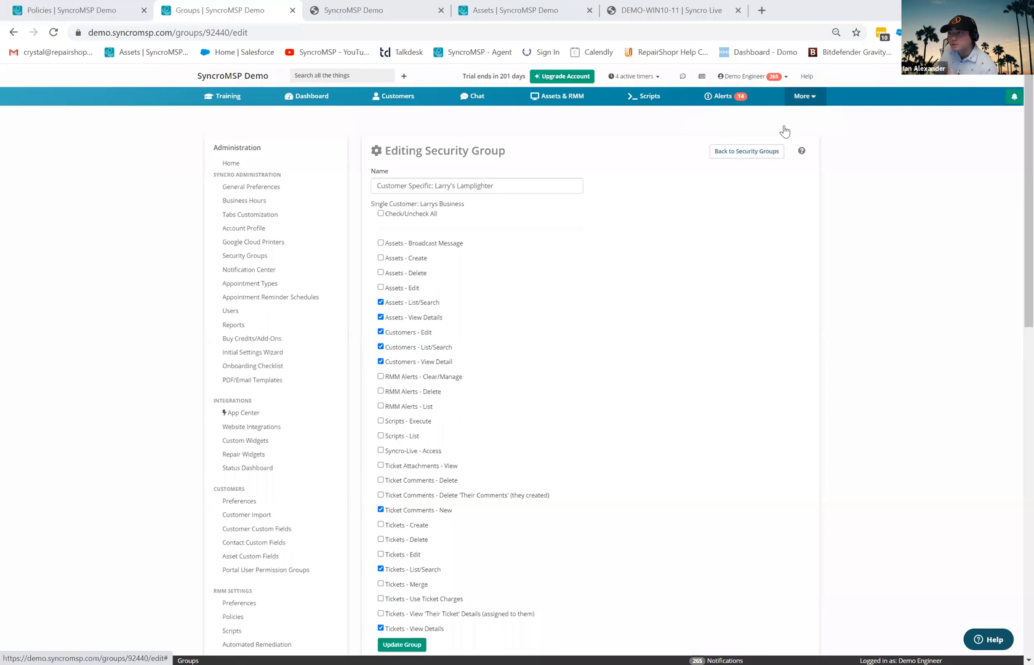
pyautogui.click(785, 118)
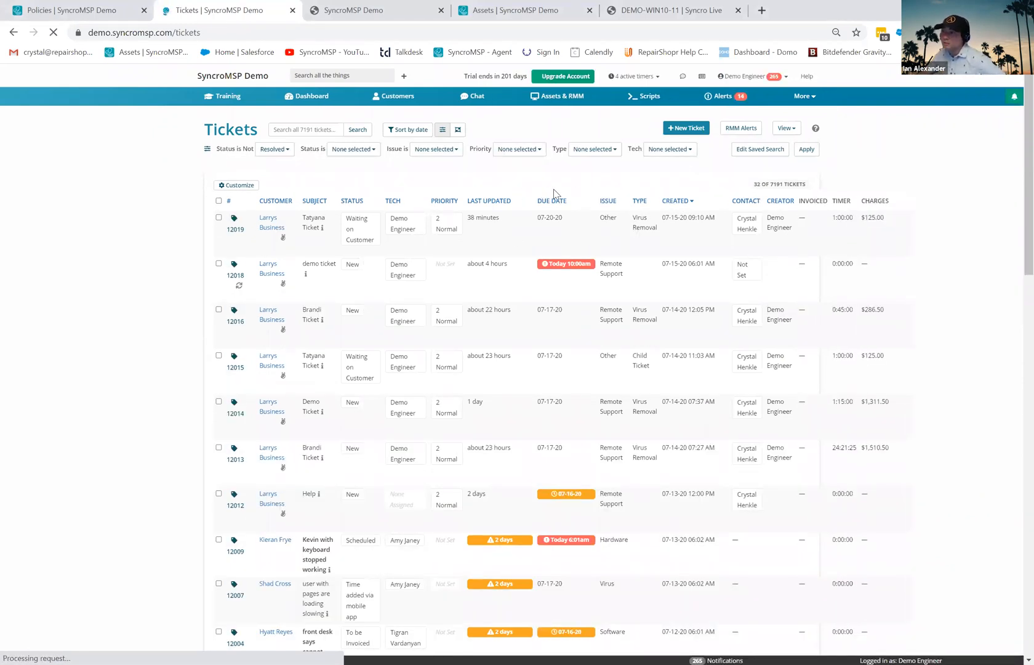
# - Sort tickets by Contact and start a new saved ticket search via Create New
pyautogui.click(743, 202)
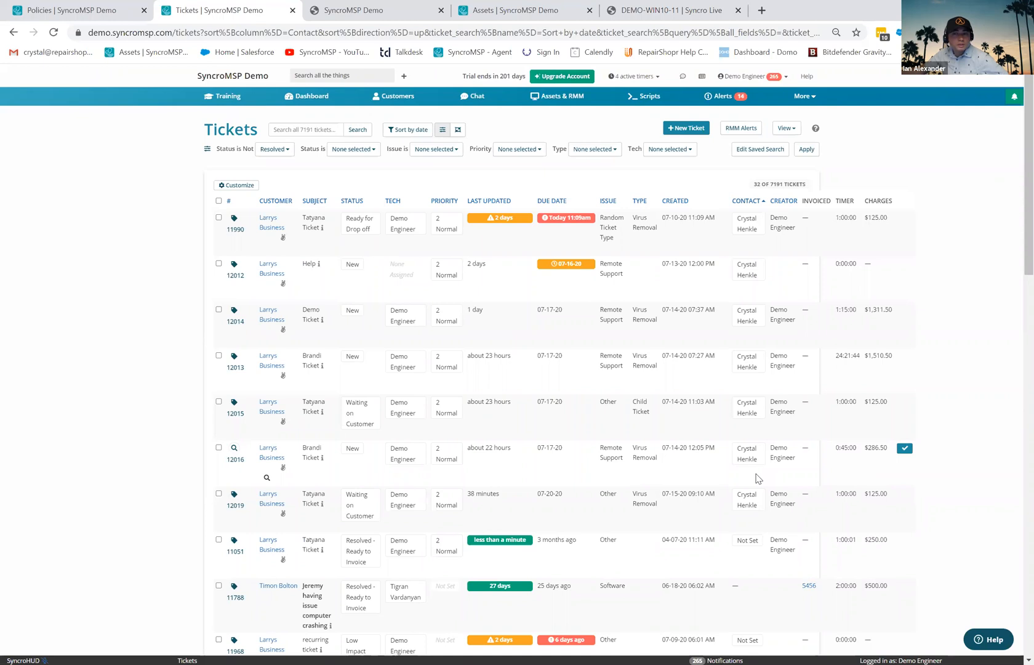
pyautogui.click(418, 132)
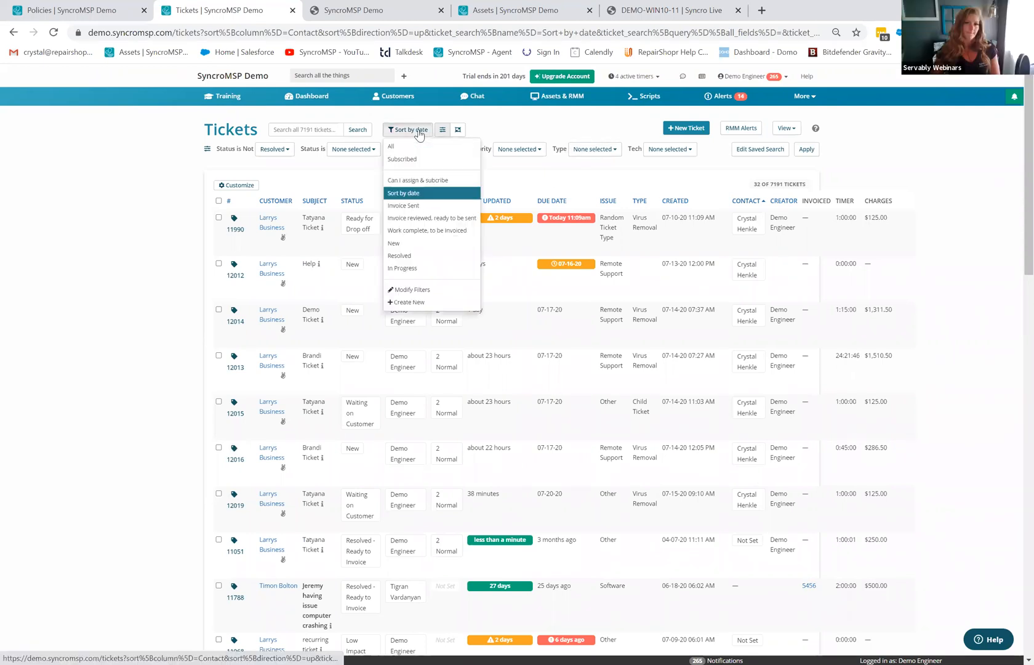
pyautogui.click(412, 303)
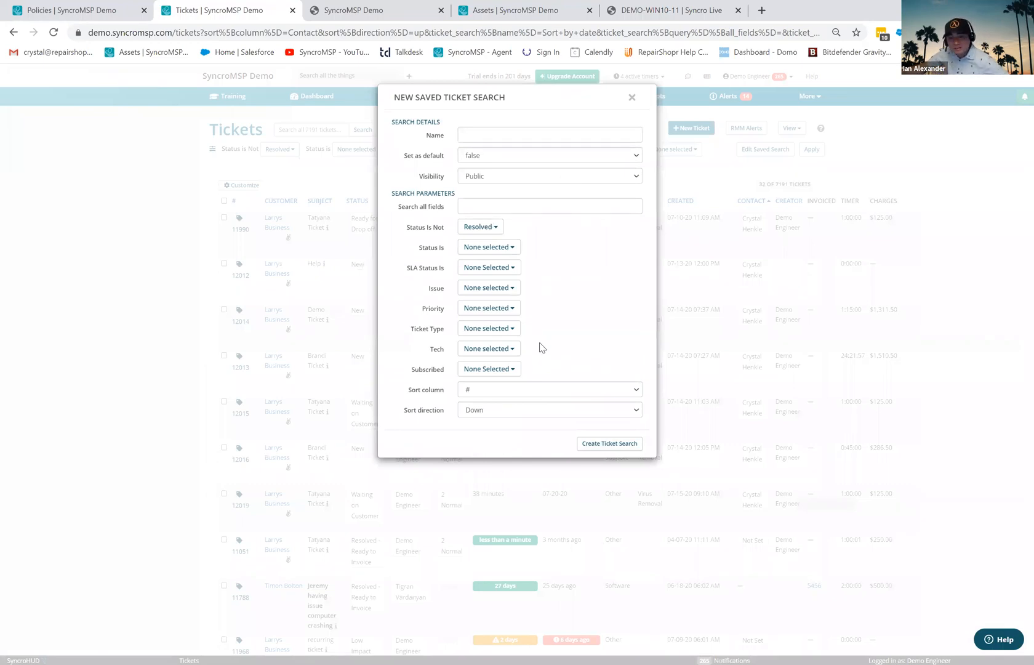
# - Enter the contact's full name as search text and submit, hitting the blank-name error
pyautogui.click(483, 208)
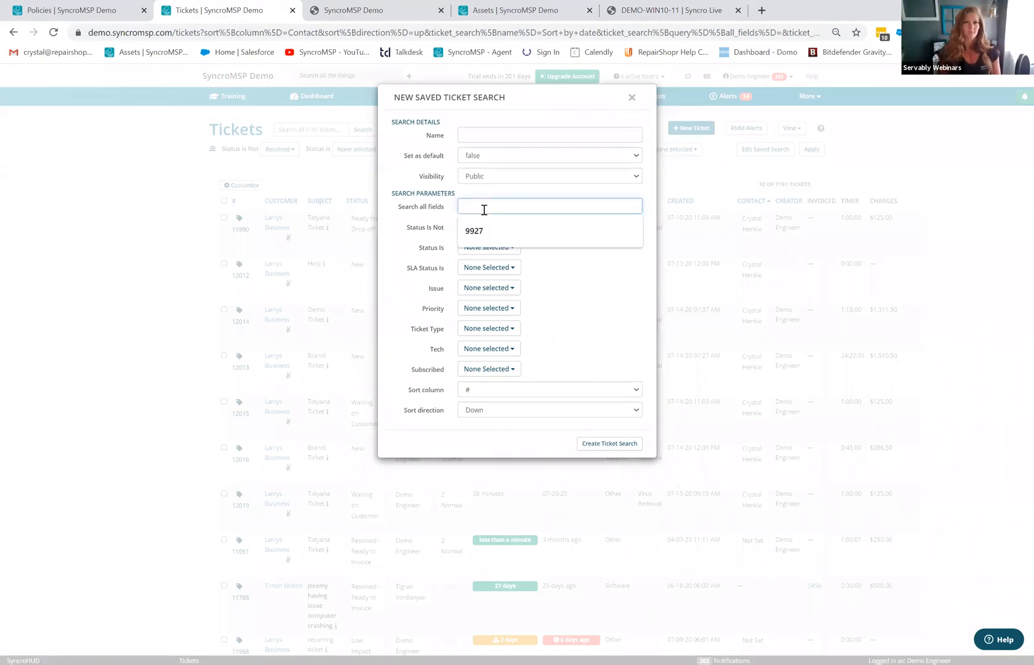
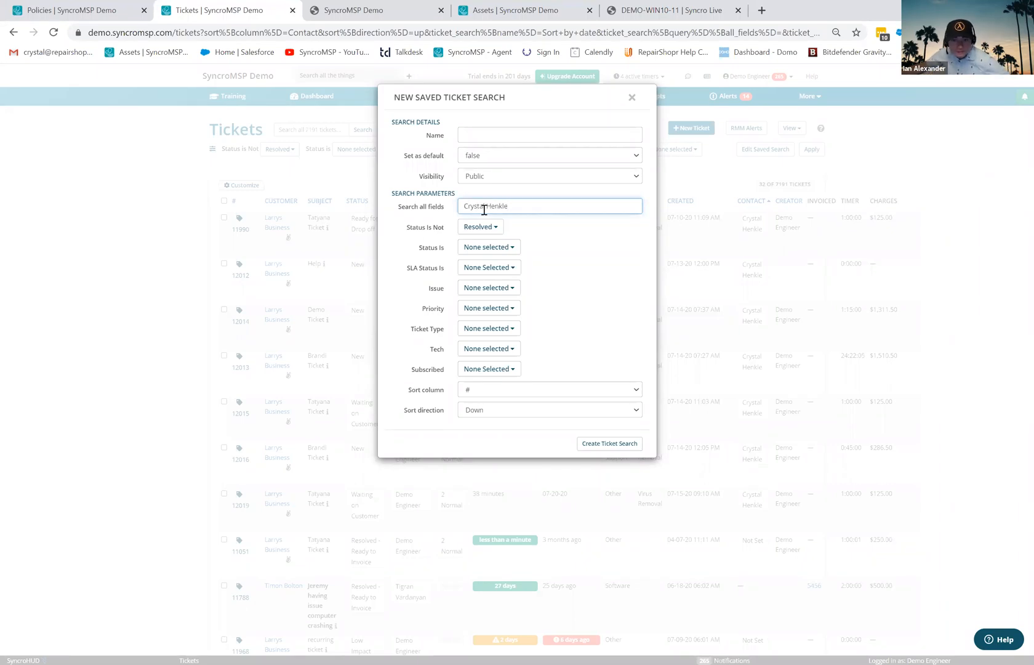
pyautogui.click(616, 444)
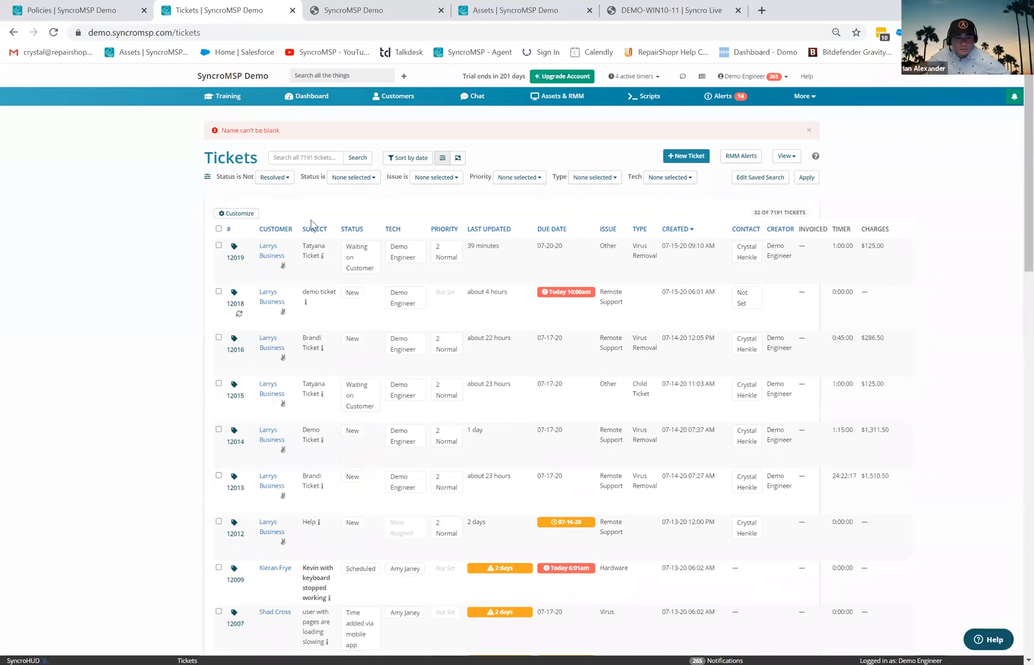
# - Recreate the saved search named with the contact's first name, searching all fields for her full name
pyautogui.click(408, 158)
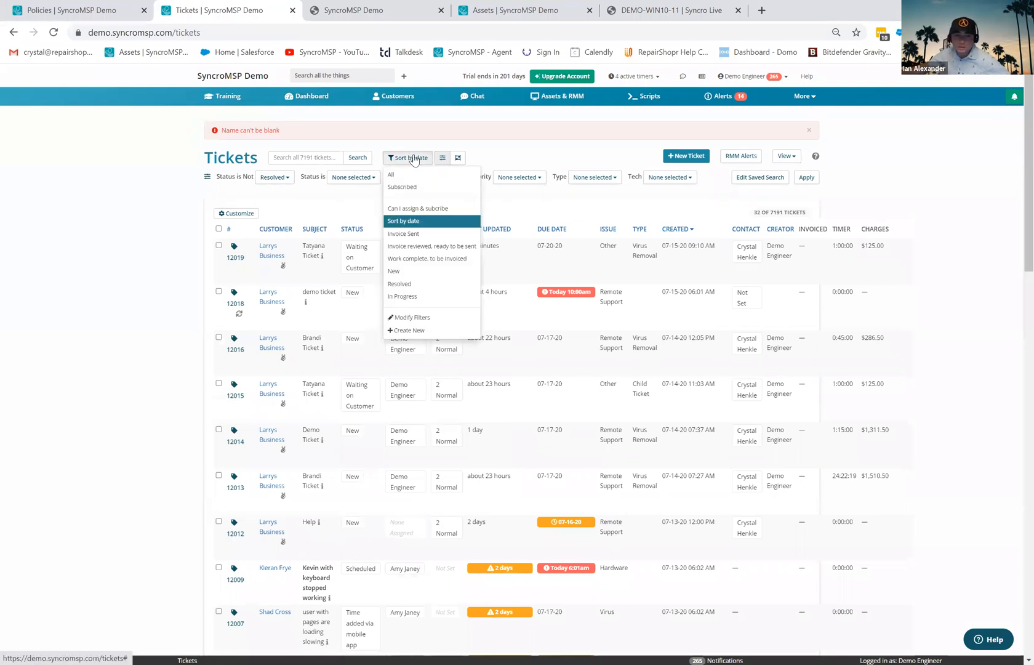
pyautogui.click(409, 330)
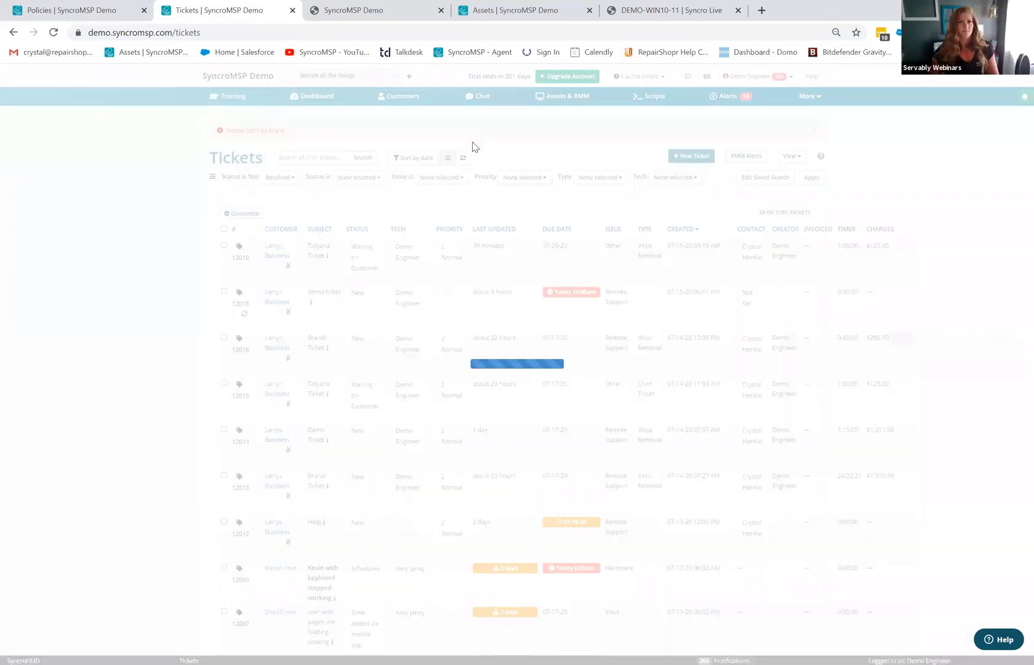
pyautogui.click(493, 135)
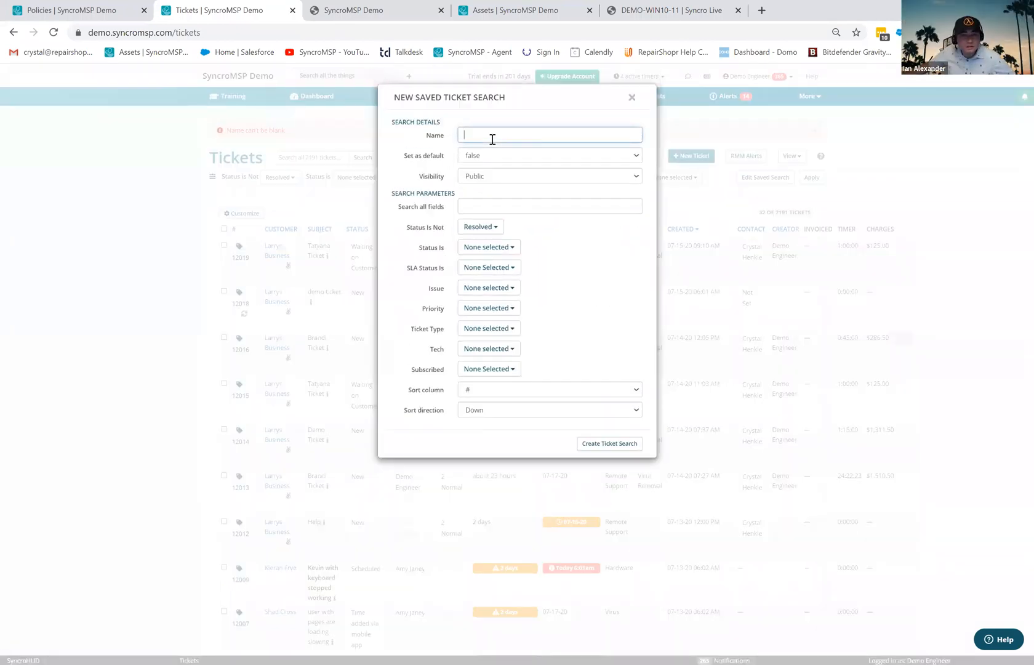
pyautogui.write('Crystal')
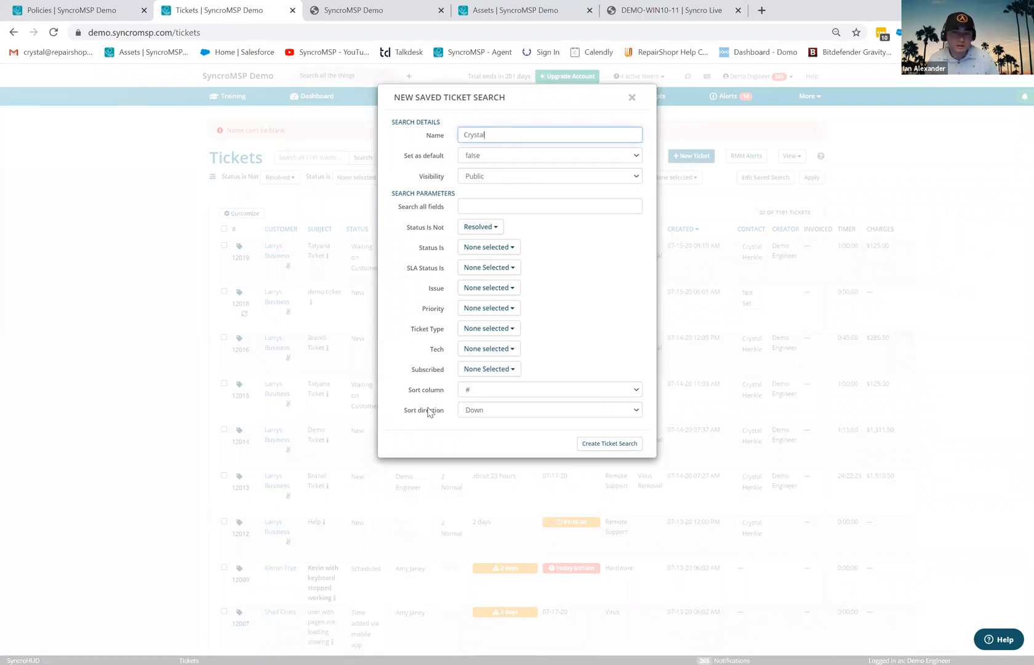
pyautogui.click(491, 207)
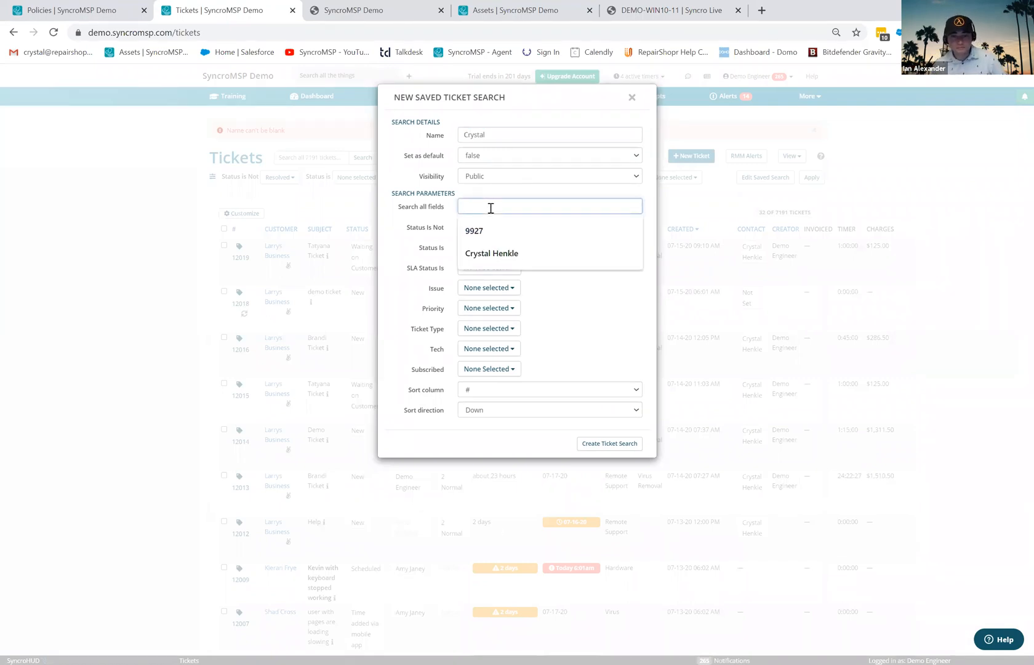
pyautogui.click(499, 254)
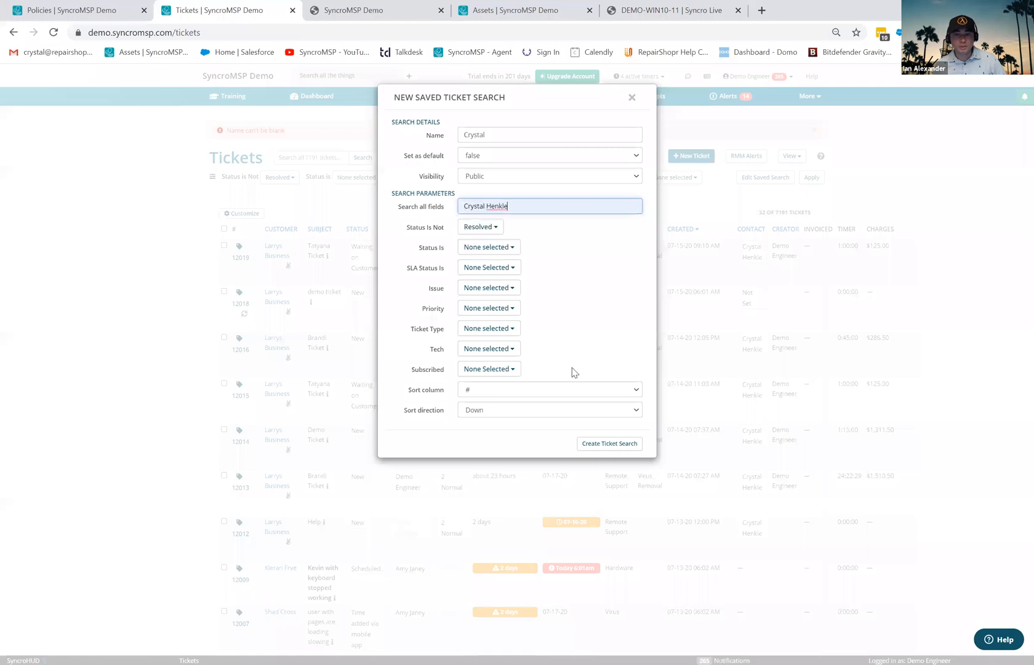
pyautogui.click(605, 446)
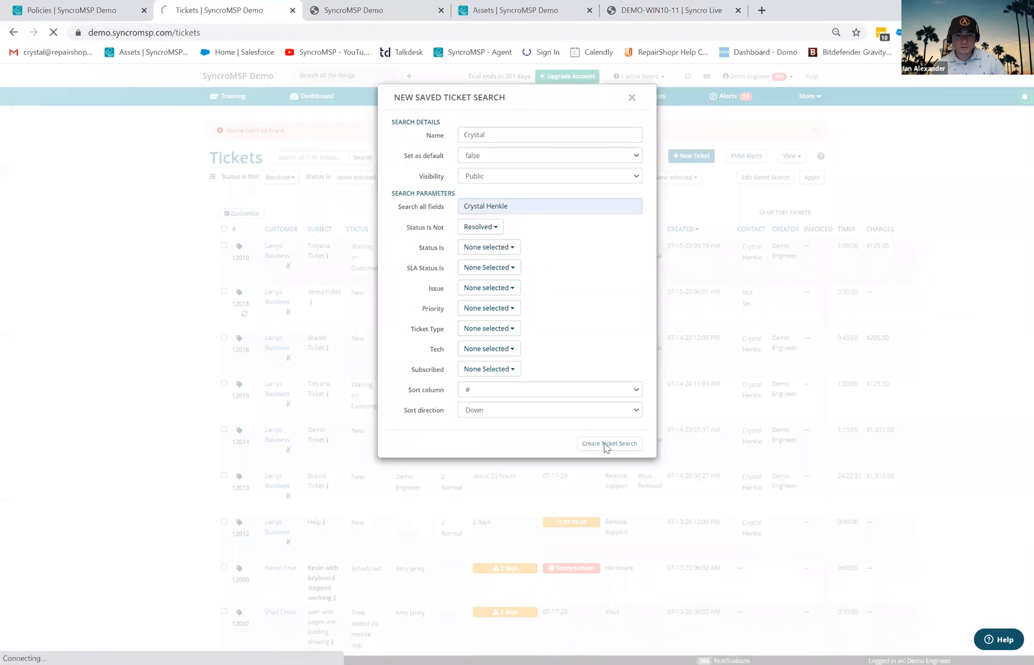